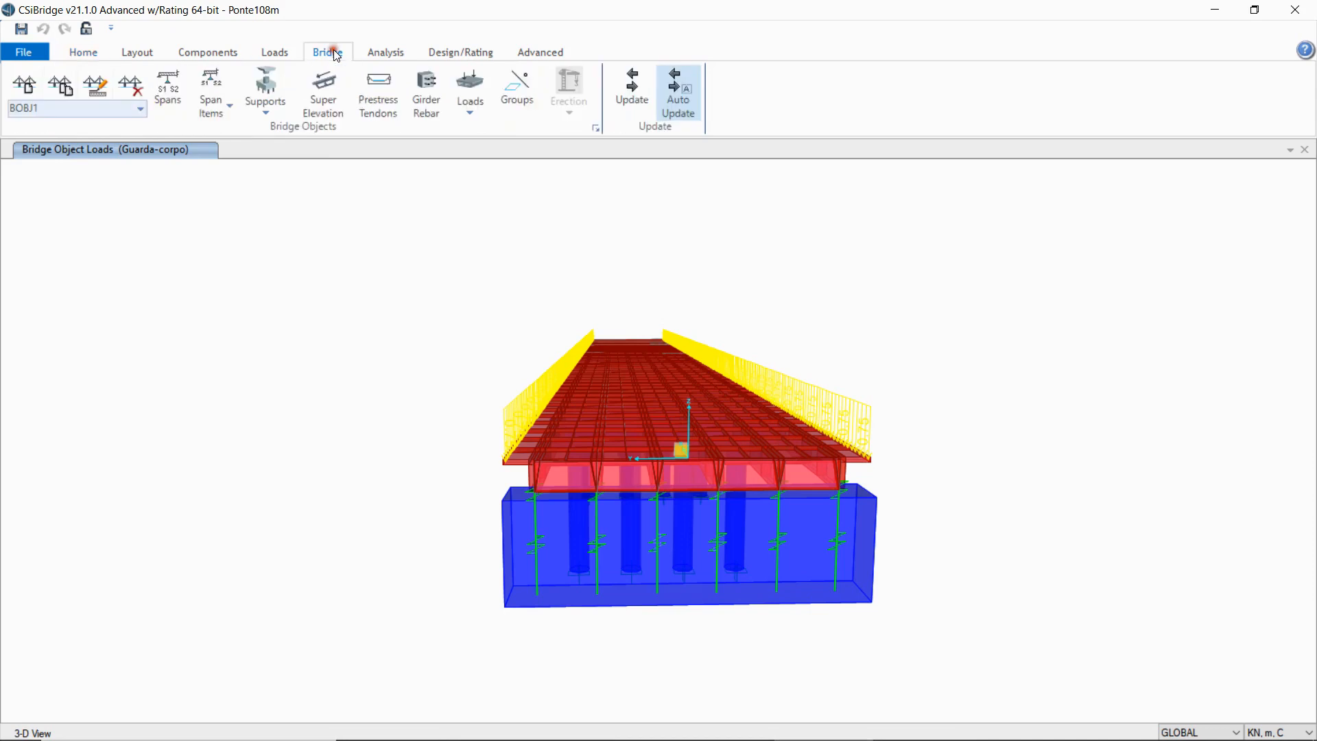
Change the TB45 load case to the Moving Load type and apply vehicle class CLASSE-TB45 with a scale factor of 1.
left_click(379, 55)
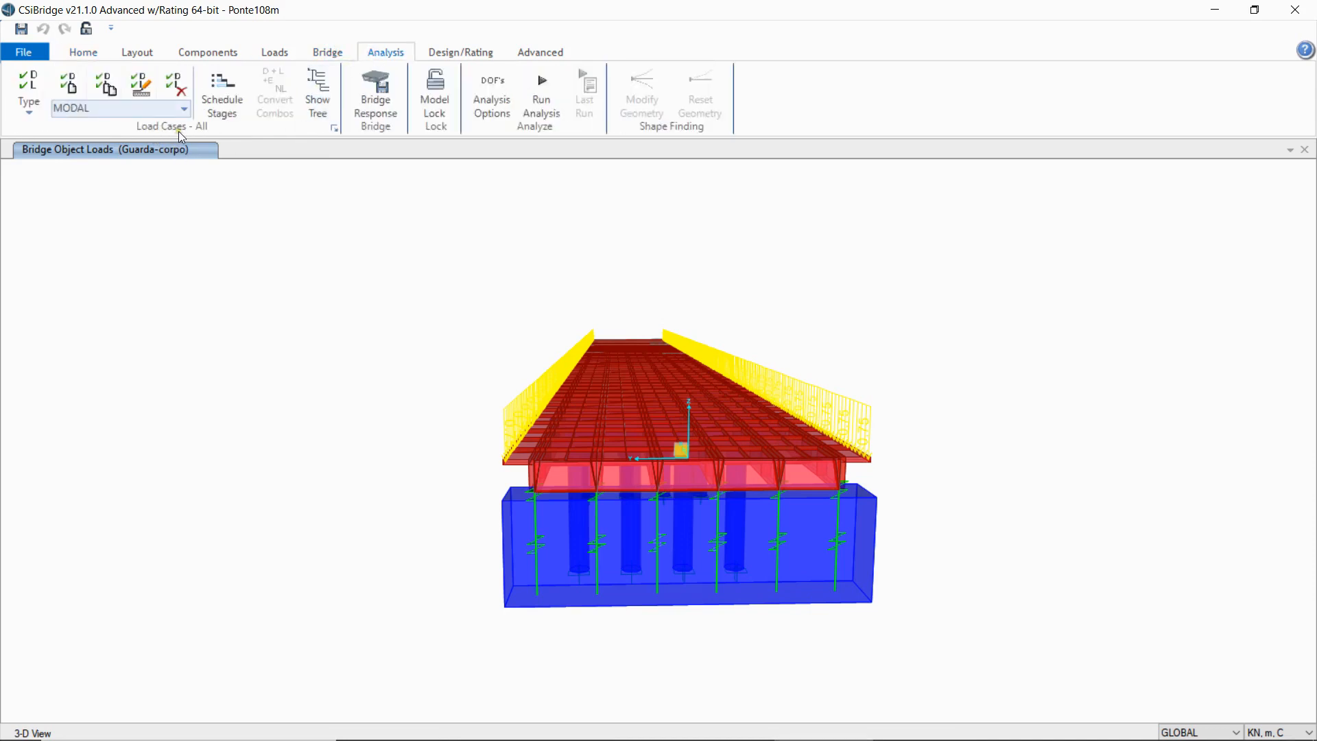
left_click(77, 92)
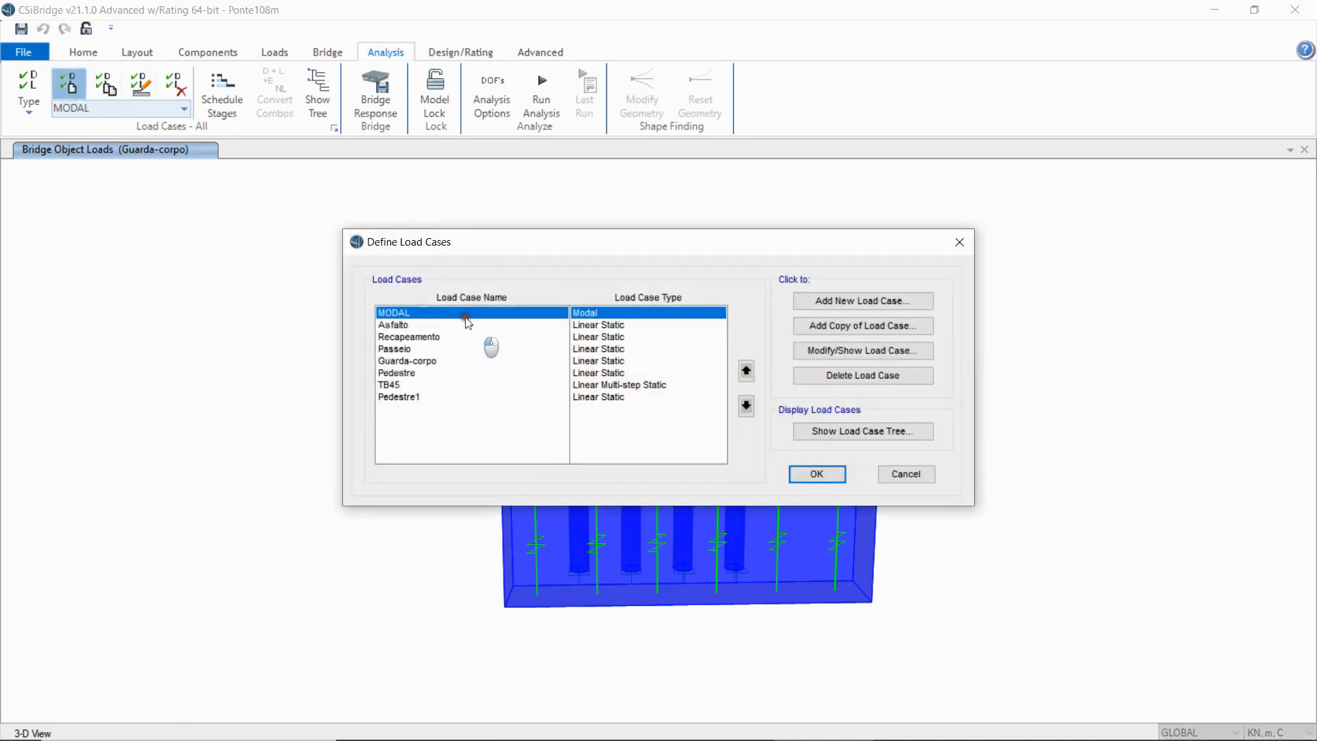
left_click(390, 387)
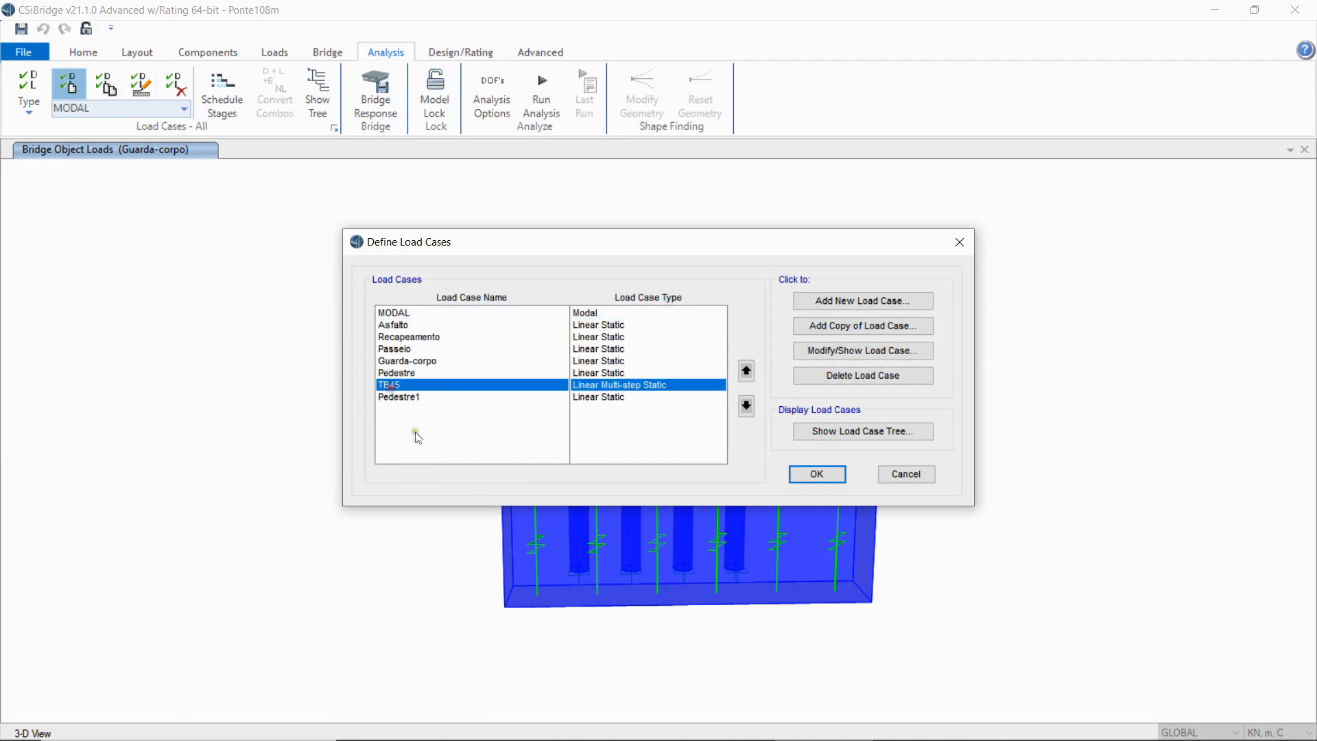
left_click(860, 354)
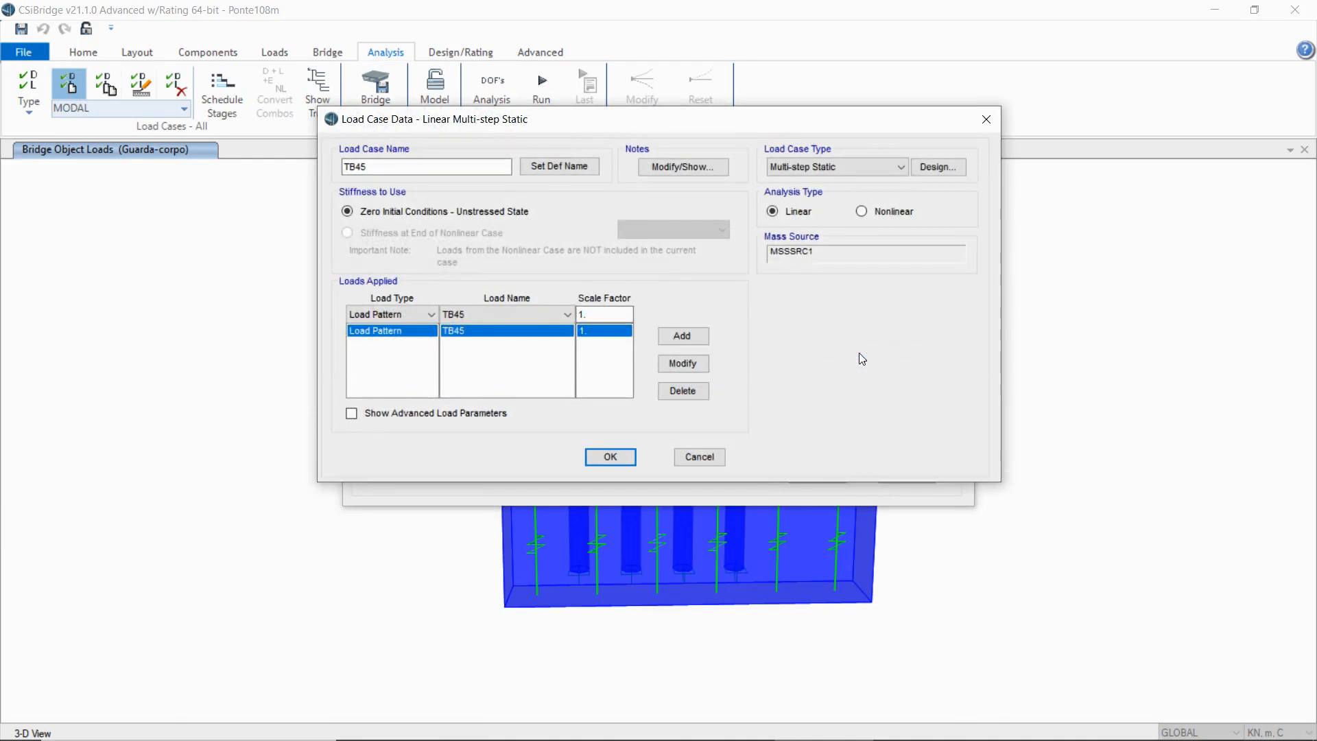
left_click(377, 169)
left_click(897, 172)
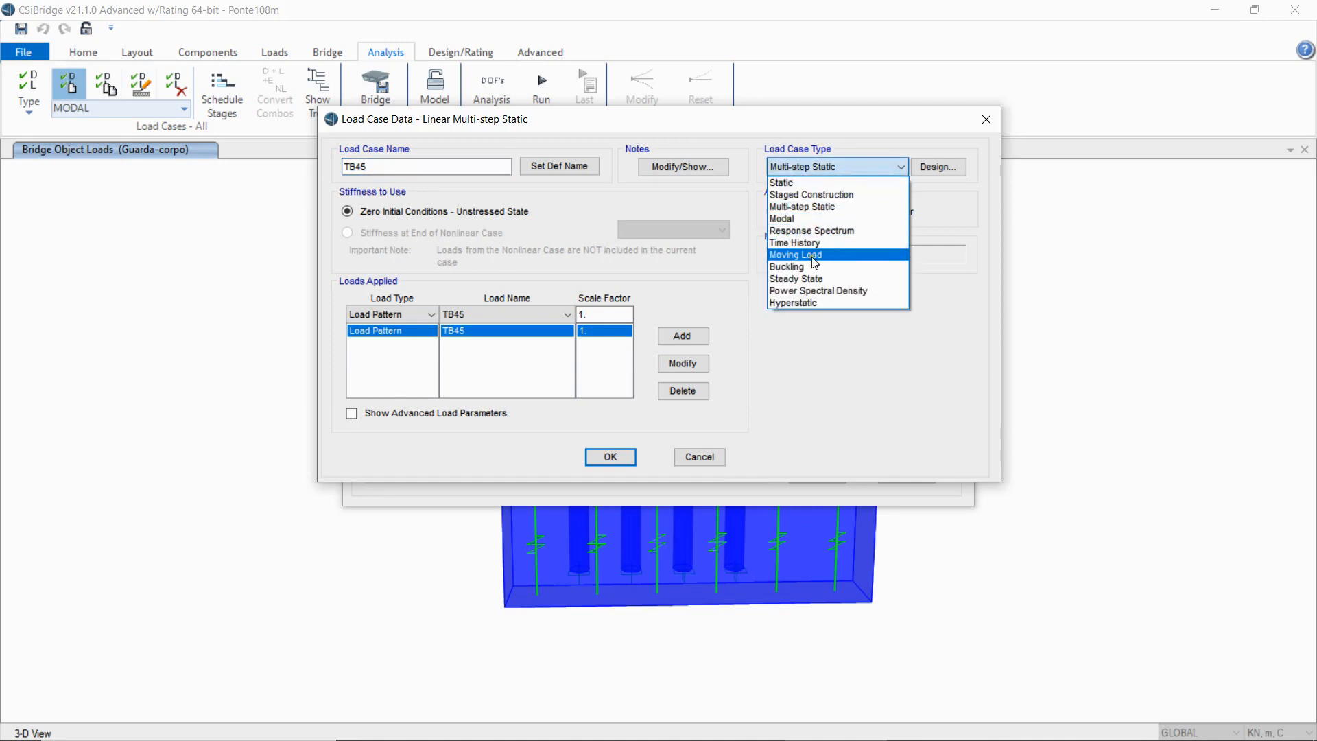
left_click(822, 256)
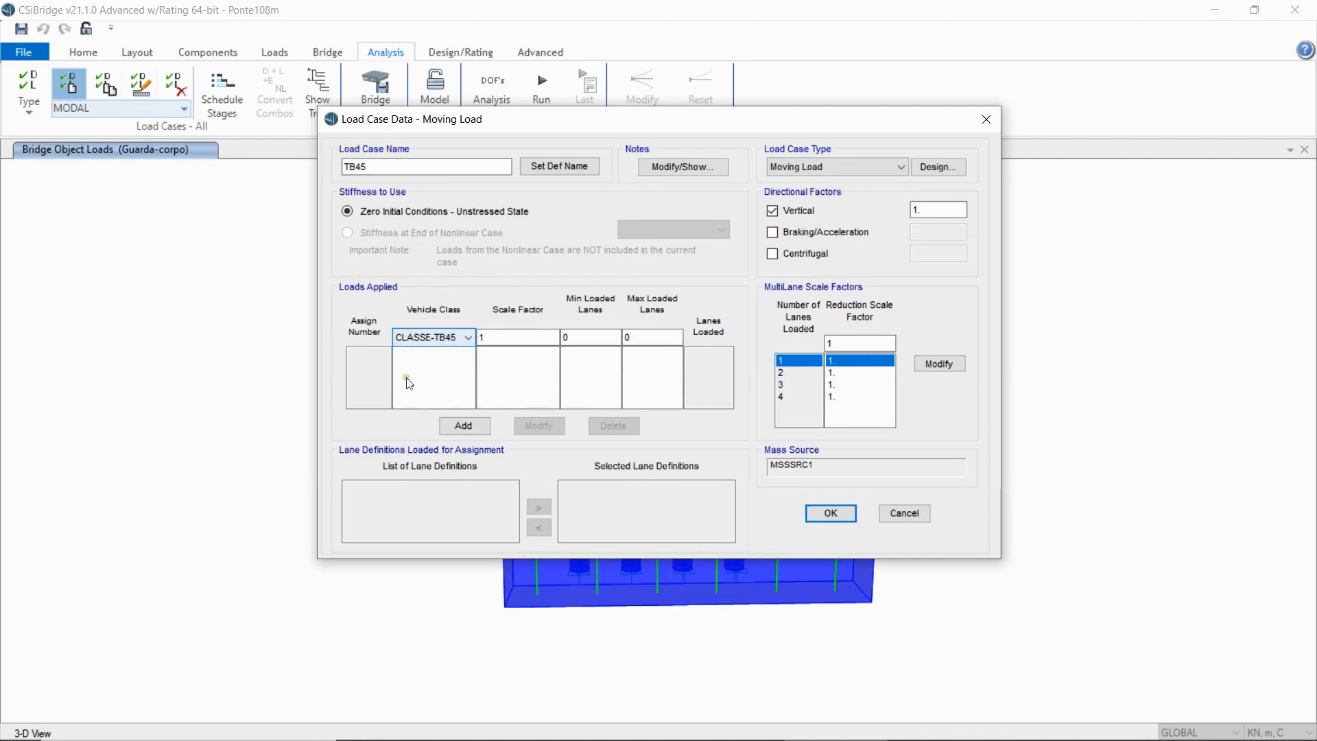
left_click(476, 428)
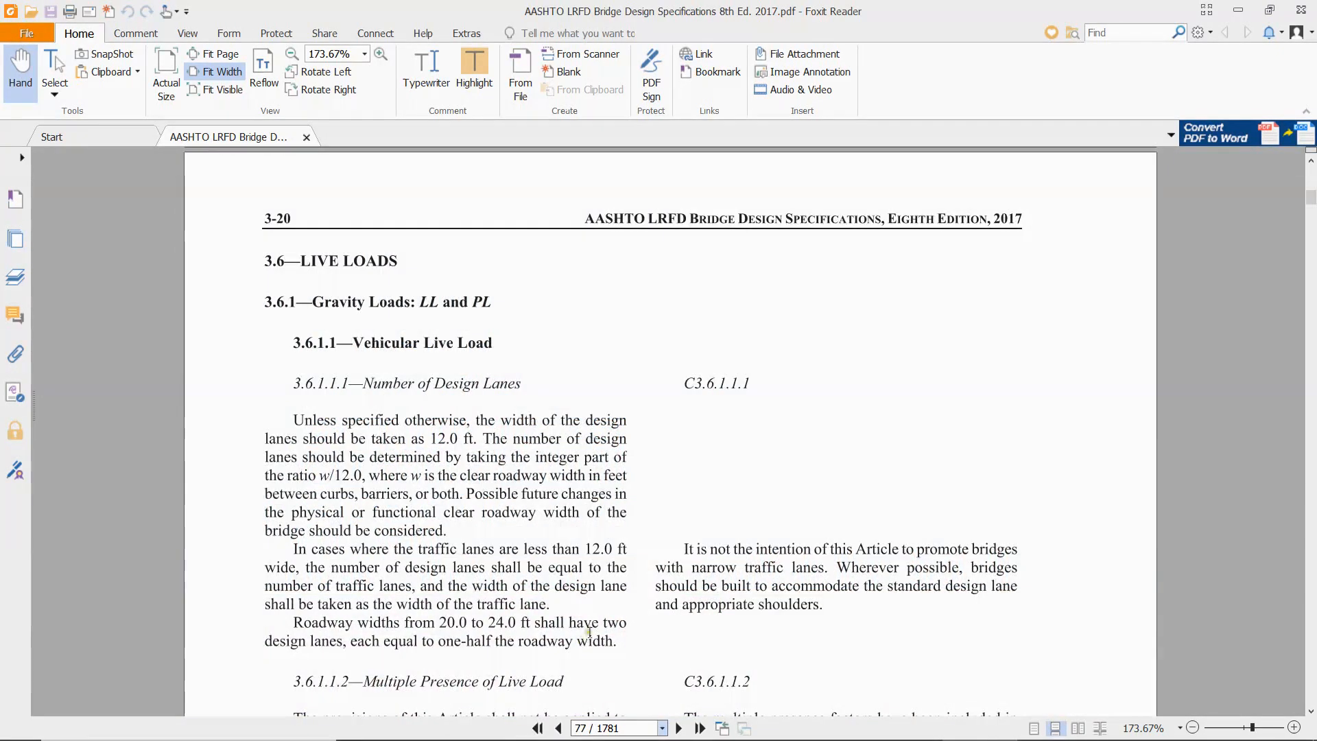
Examine the number of design lanes, multiple presence provisions and Table 3.6.1.1.2-1 in the AASHTO LRFD specifications PDF in Foxit Reader.
scroll(485, 468, "down", 2)
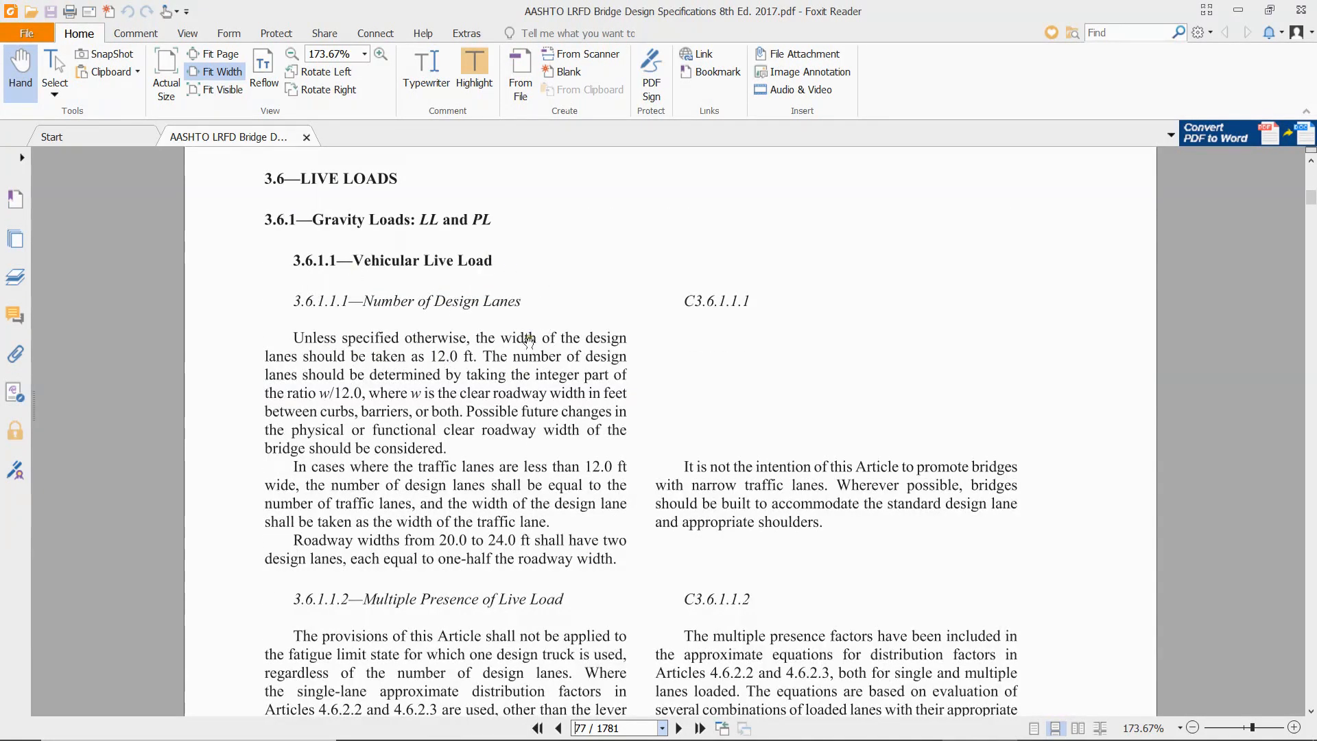
scroll(553, 379, "down", 5)
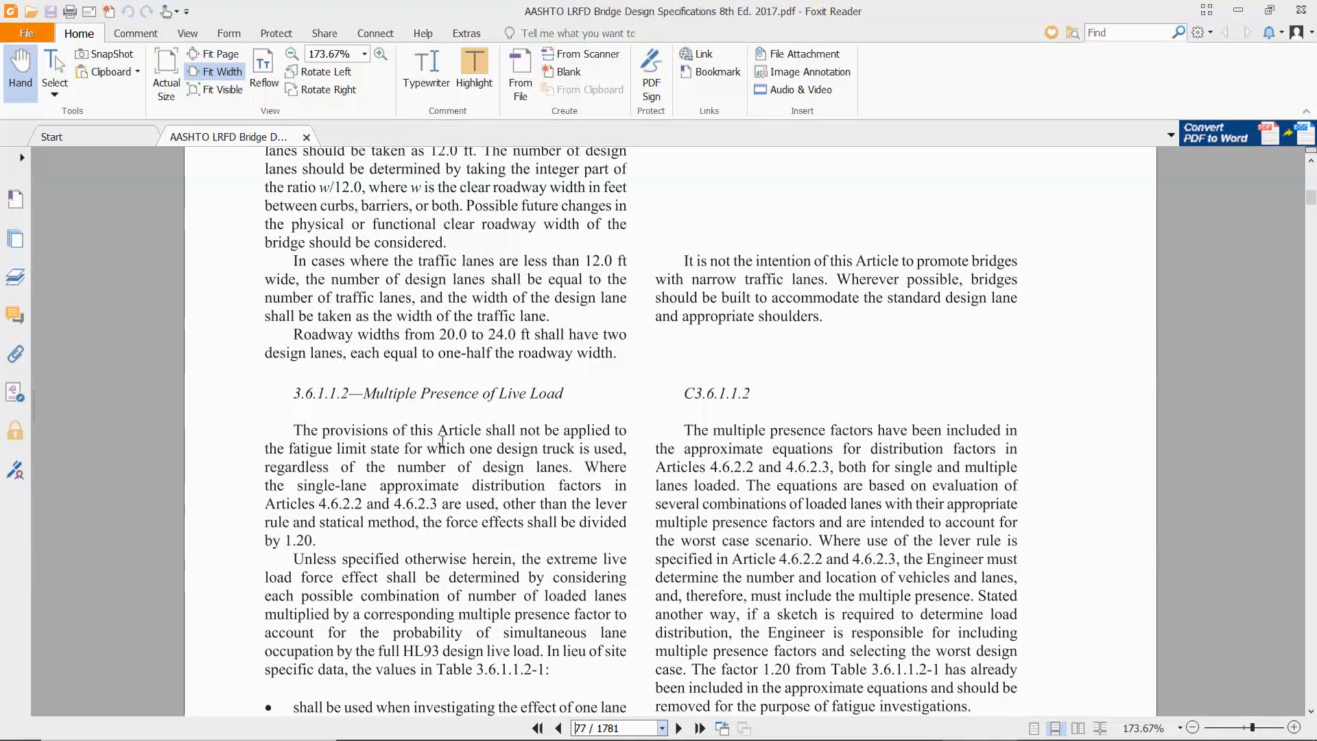
scroll(324, 548, "down", 3)
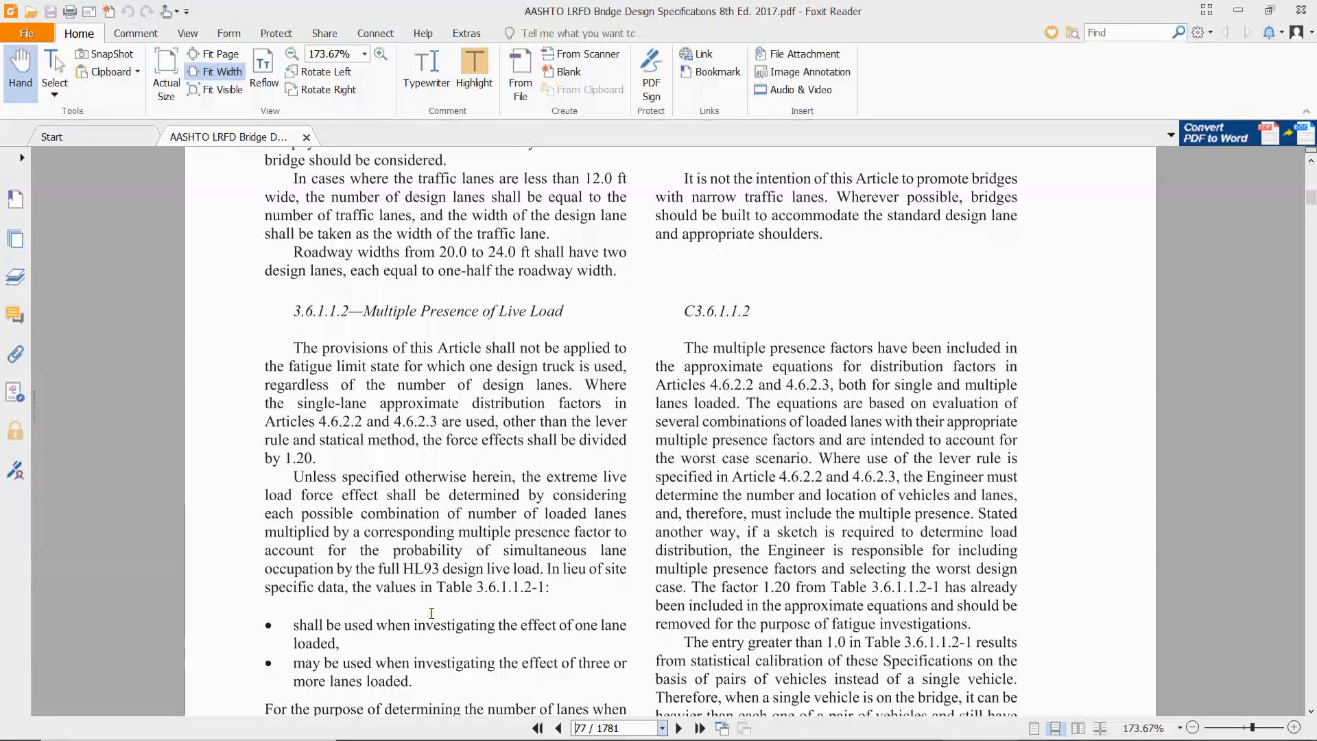
scroll(424, 615, "down", 10)
scroll(428, 613, "down", 3)
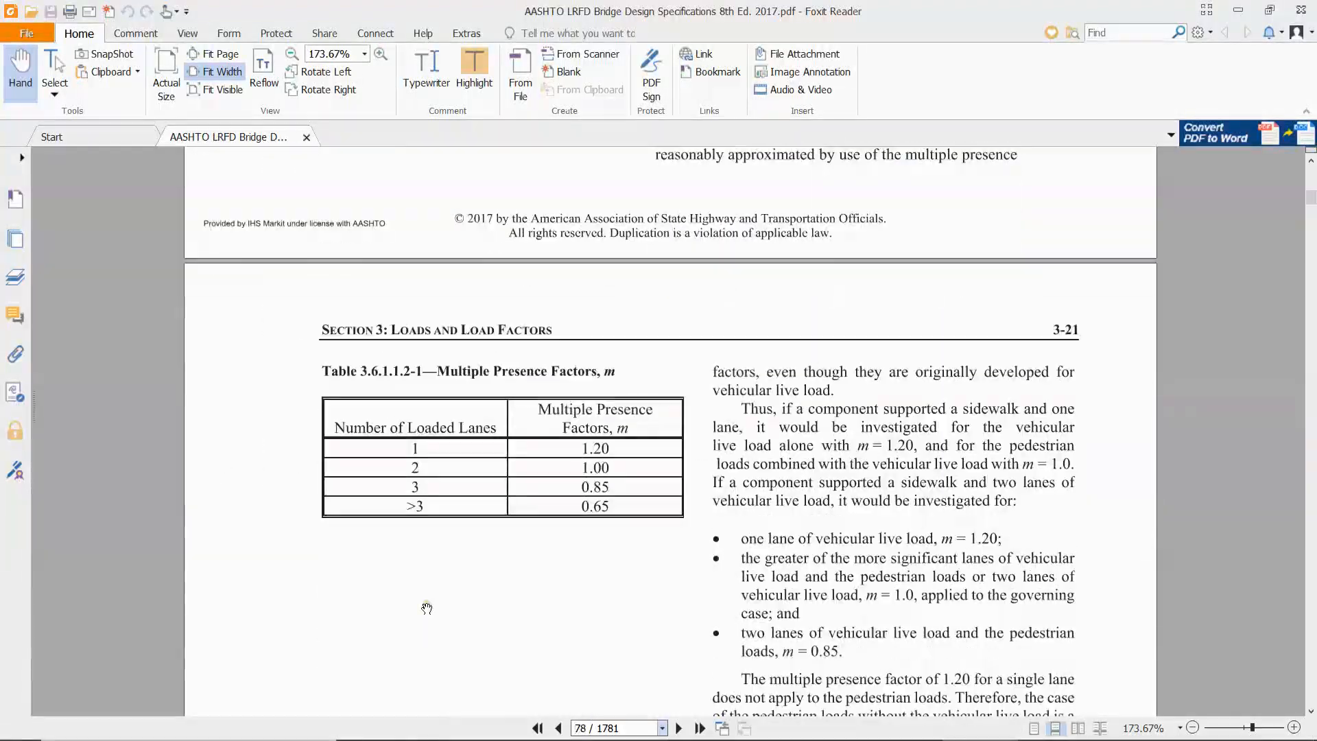
scroll(427, 609, "down", 2)
scroll(689, 514, "down", 1)
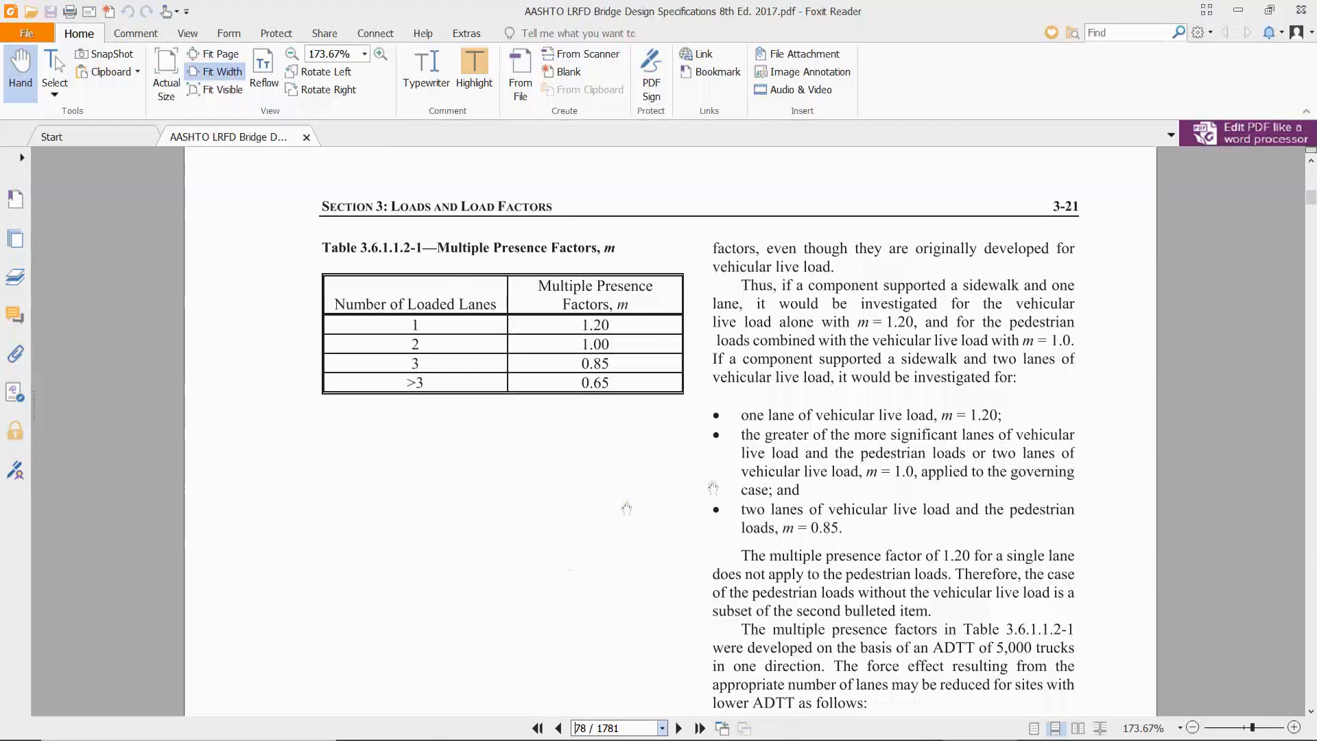
scroll(534, 491, "up", 6)
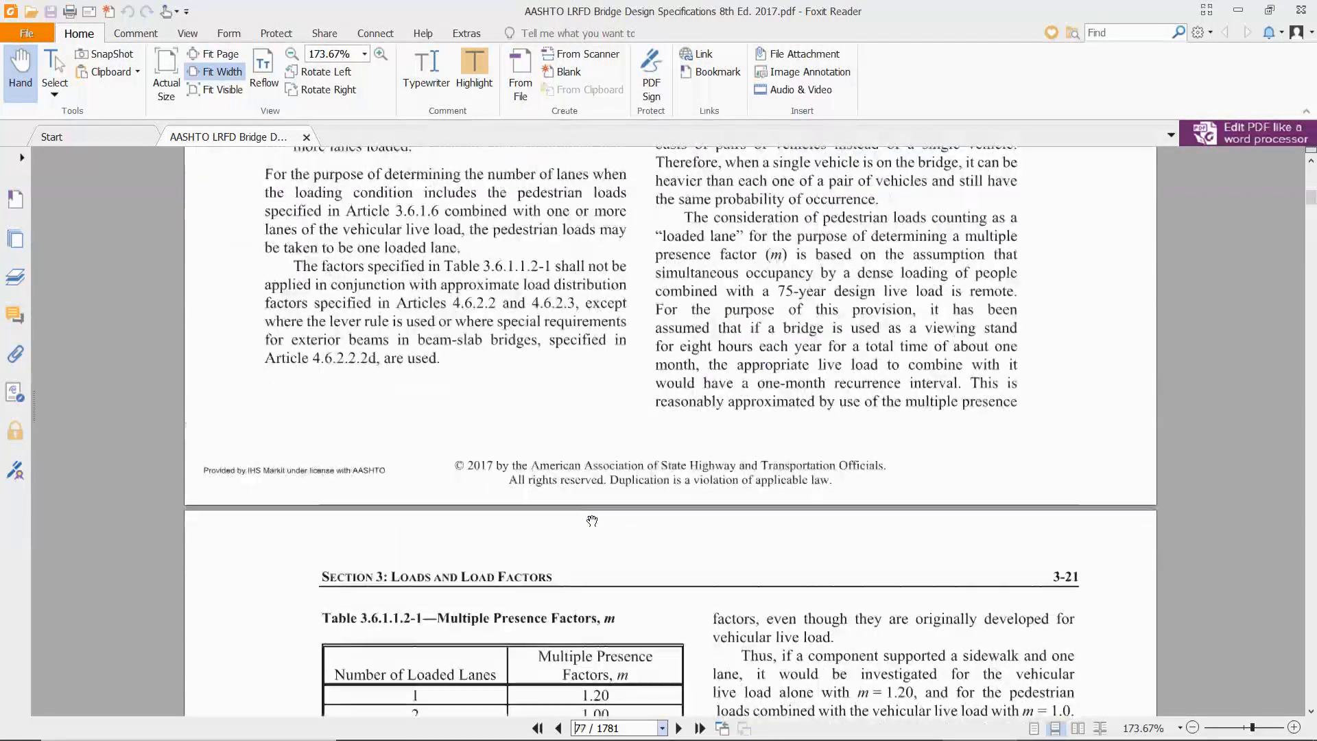
scroll(421, 410, "up", 3)
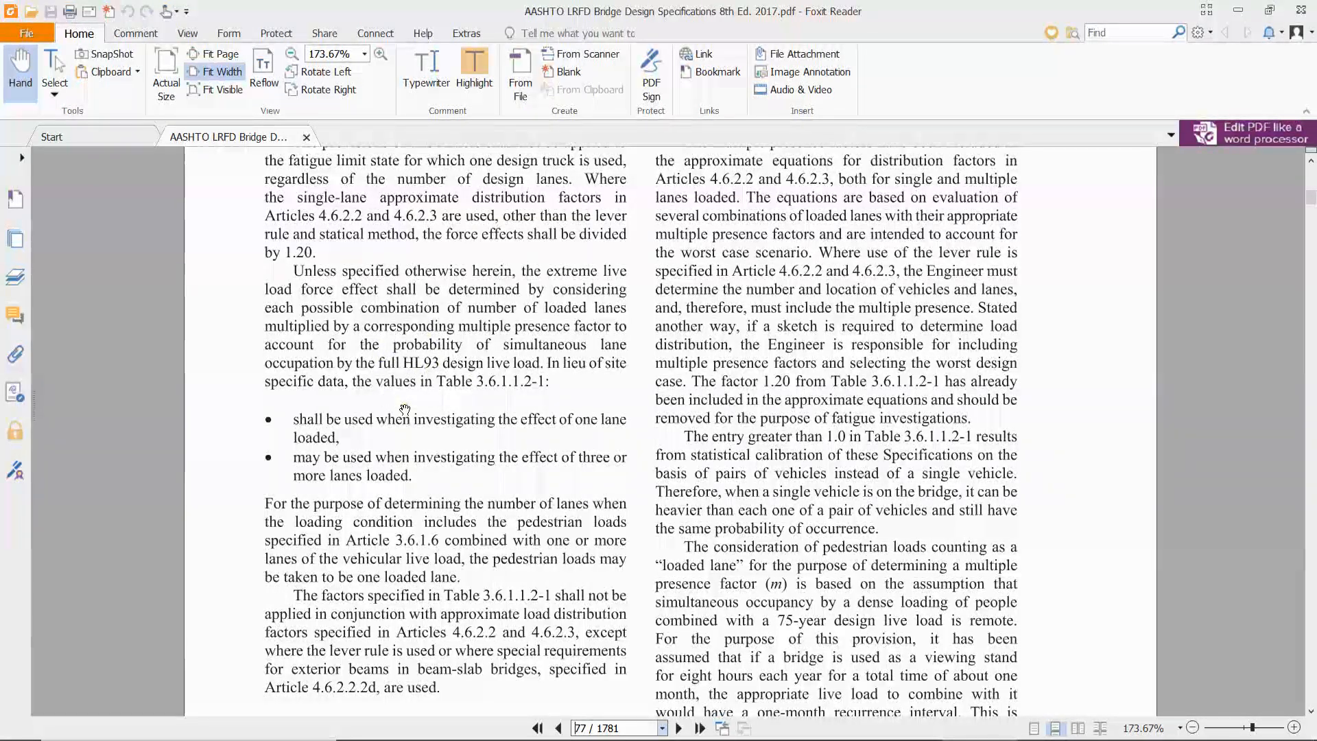
scroll(405, 410, "down", 10)
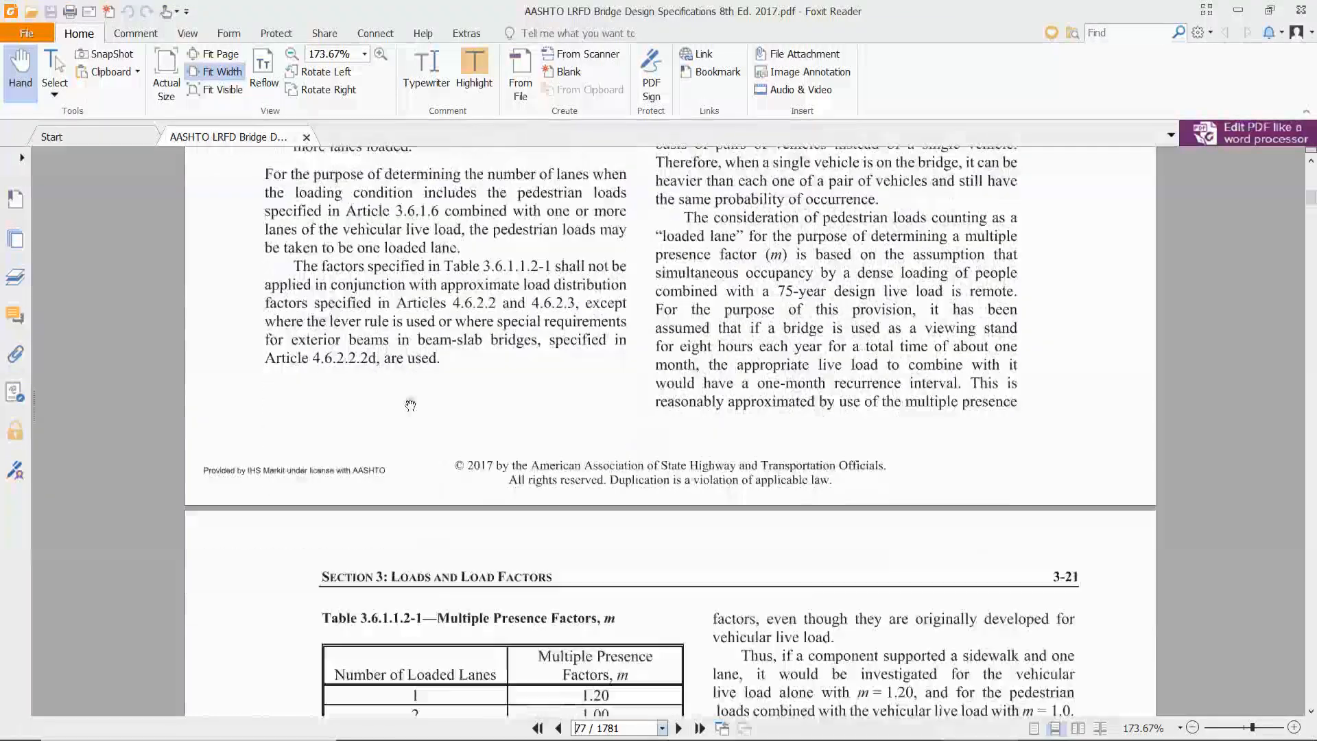
scroll(570, 617, "down", 3)
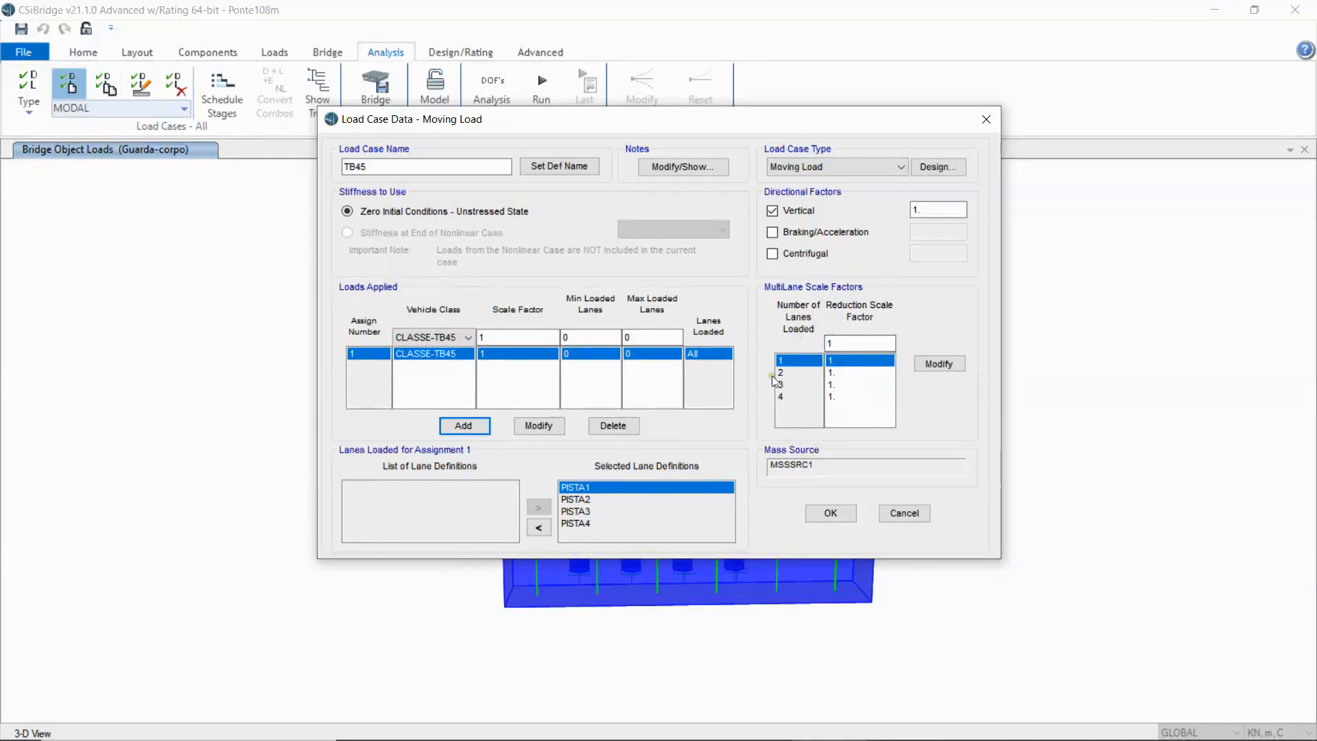
Set the TB45 load case's multilane reduction scale factor for one loaded lane to 1.2.
left_click(847, 346)
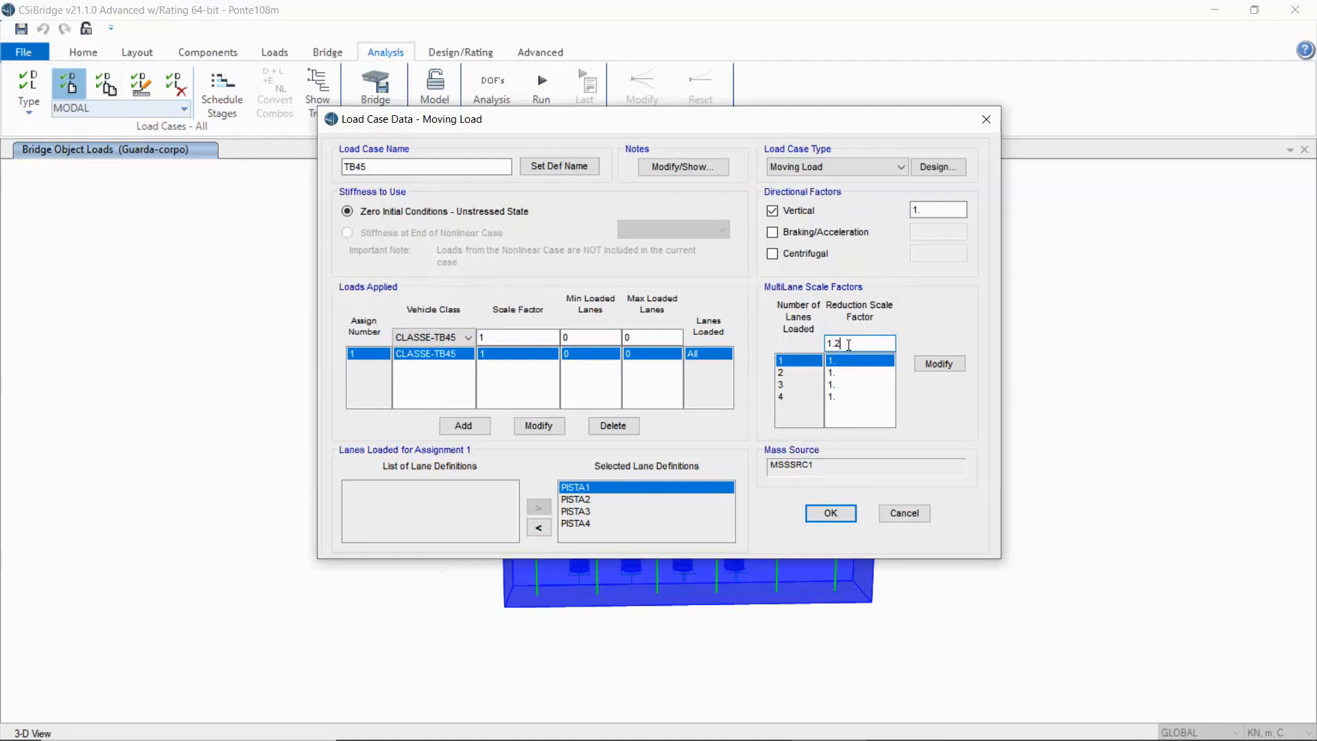
type("2")
left_click(940, 365)
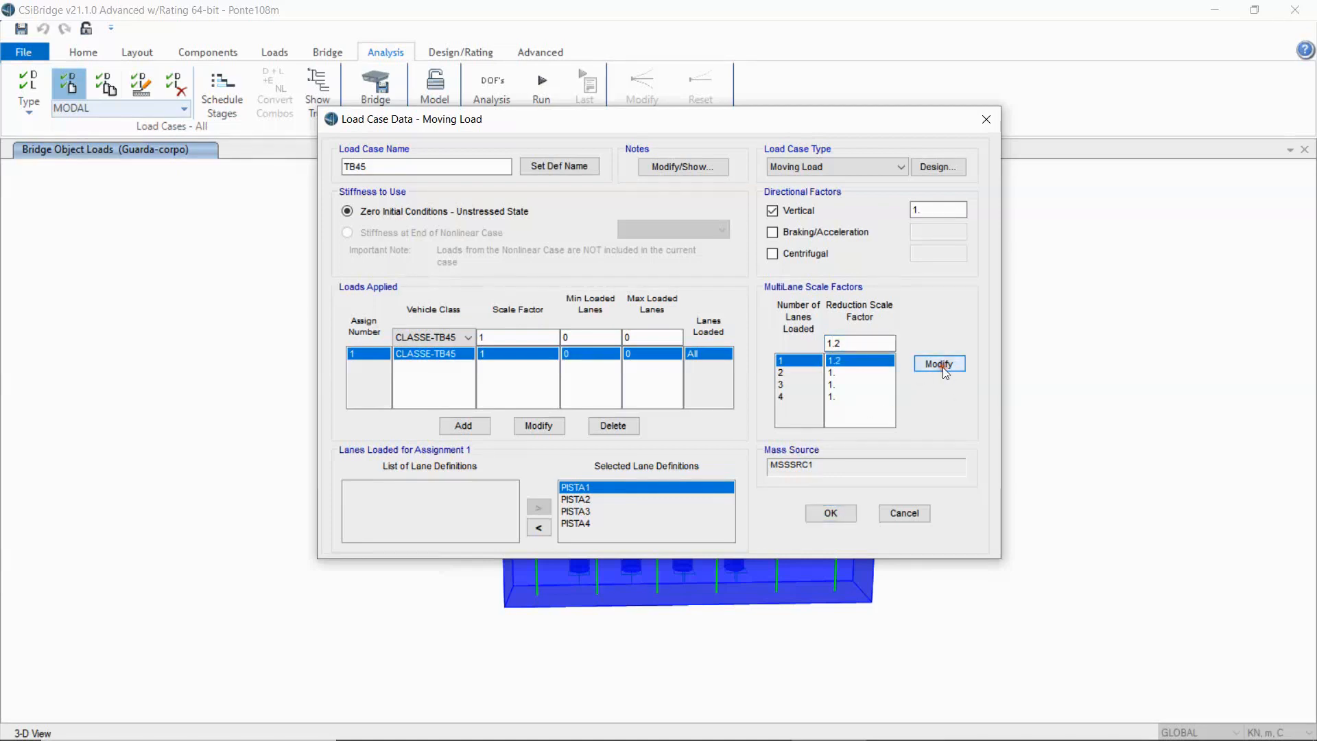
Set the multilane reduction scale factor for three loaded lanes to 0.85.
left_click(781, 373)
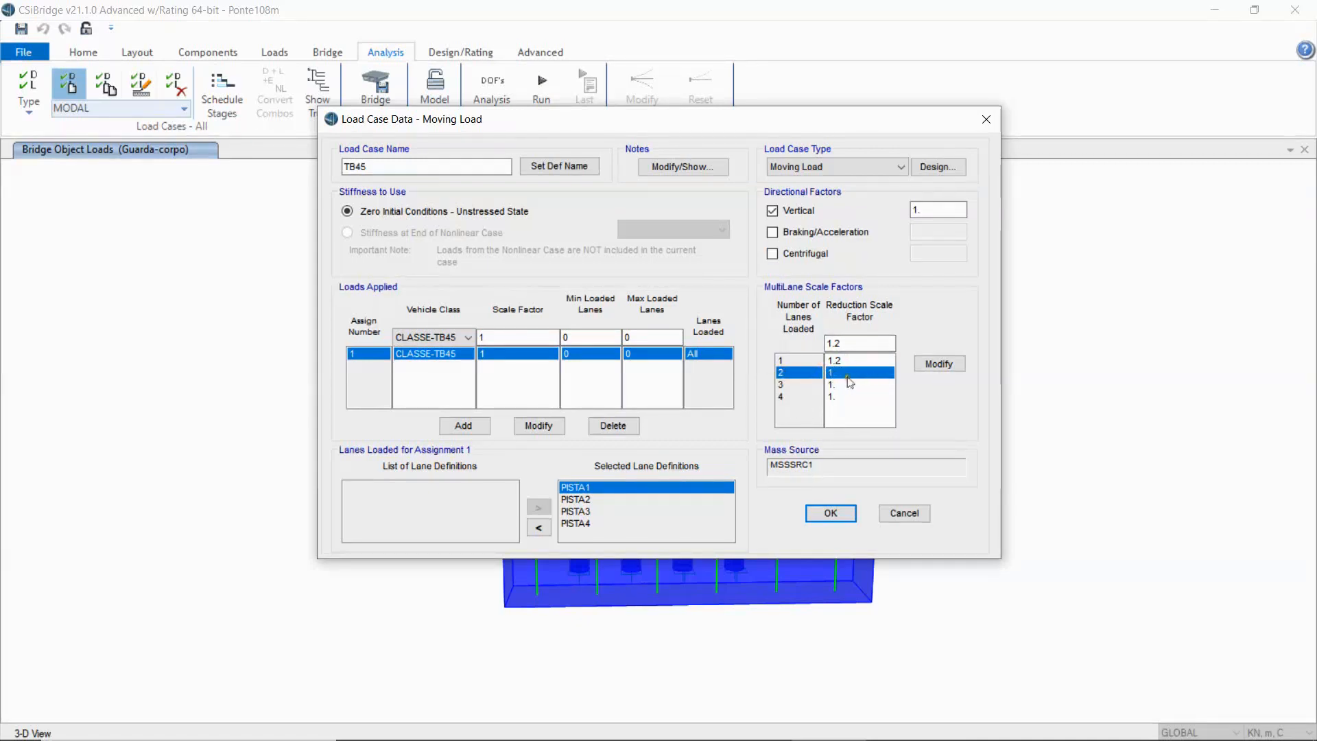
left_click(786, 385)
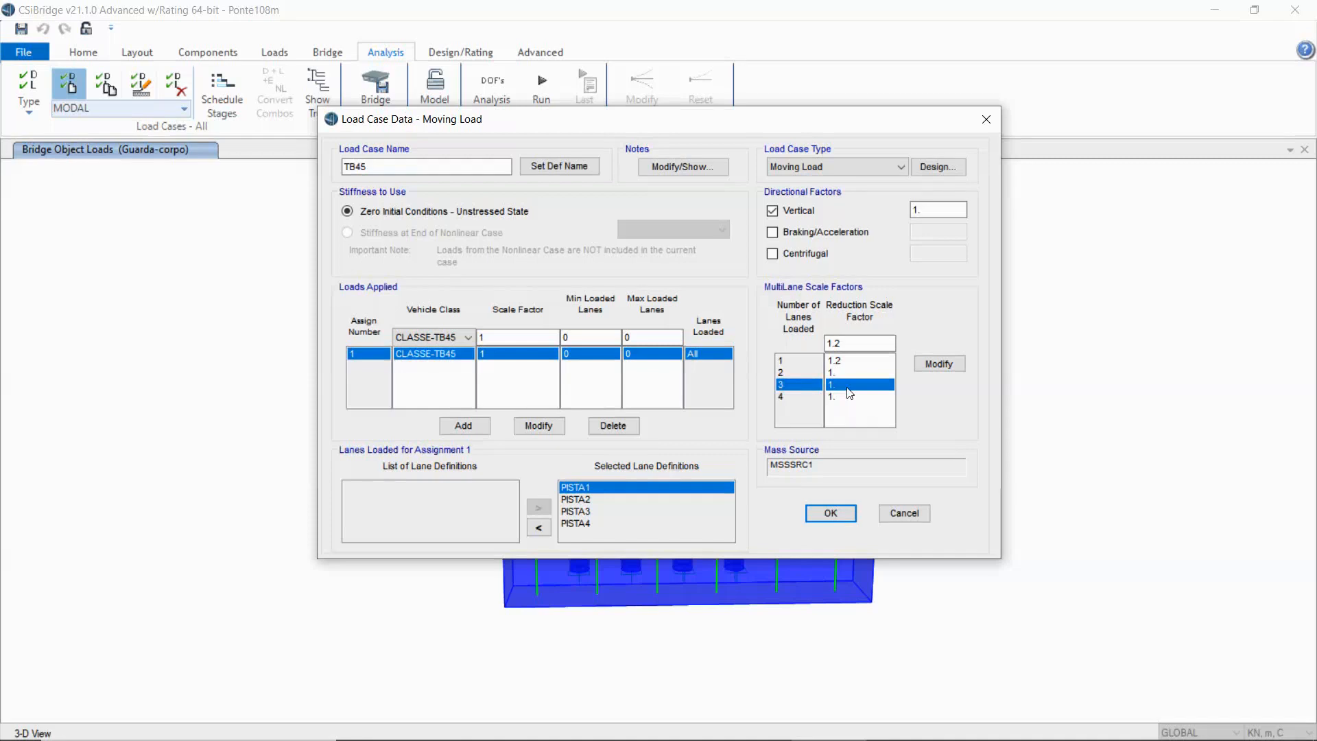
left_click_drag(892, 343, 755, 302)
type("0.85")
left_click(793, 407)
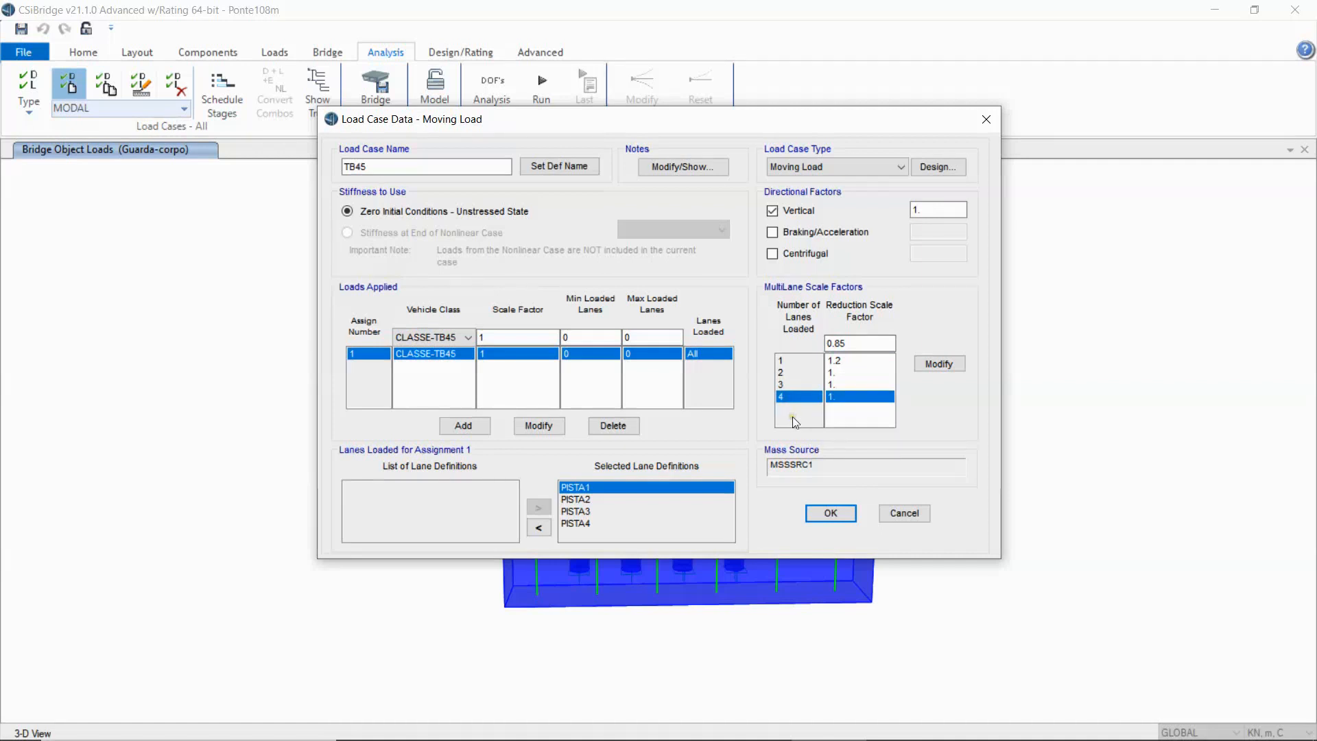
left_click_drag(856, 343, 778, 333)
left_click(851, 385)
left_click(939, 364)
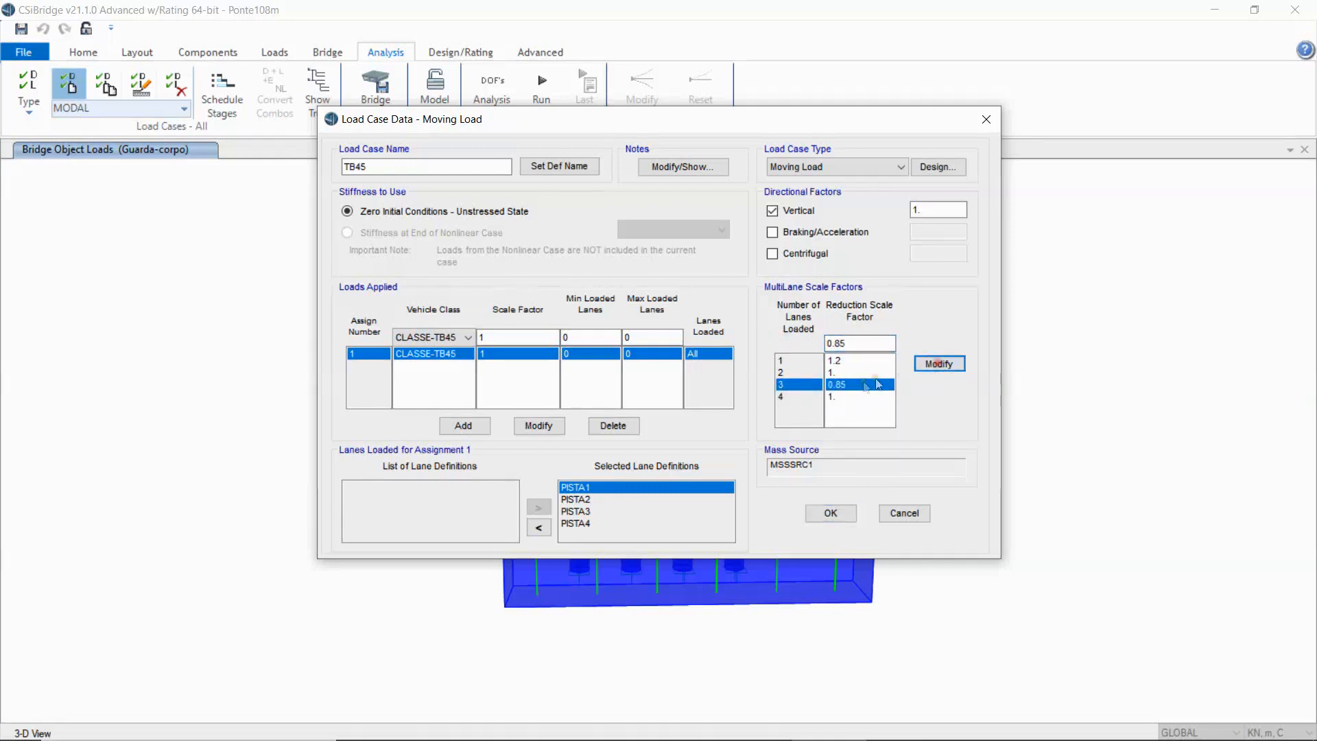
Set the multilane reduction scale factor for four loaded lanes to 0.65 and accept the load case definitions.
left_click(855, 397)
left_click(803, 398)
left_click_drag(858, 343, 777, 323)
type("0.65")
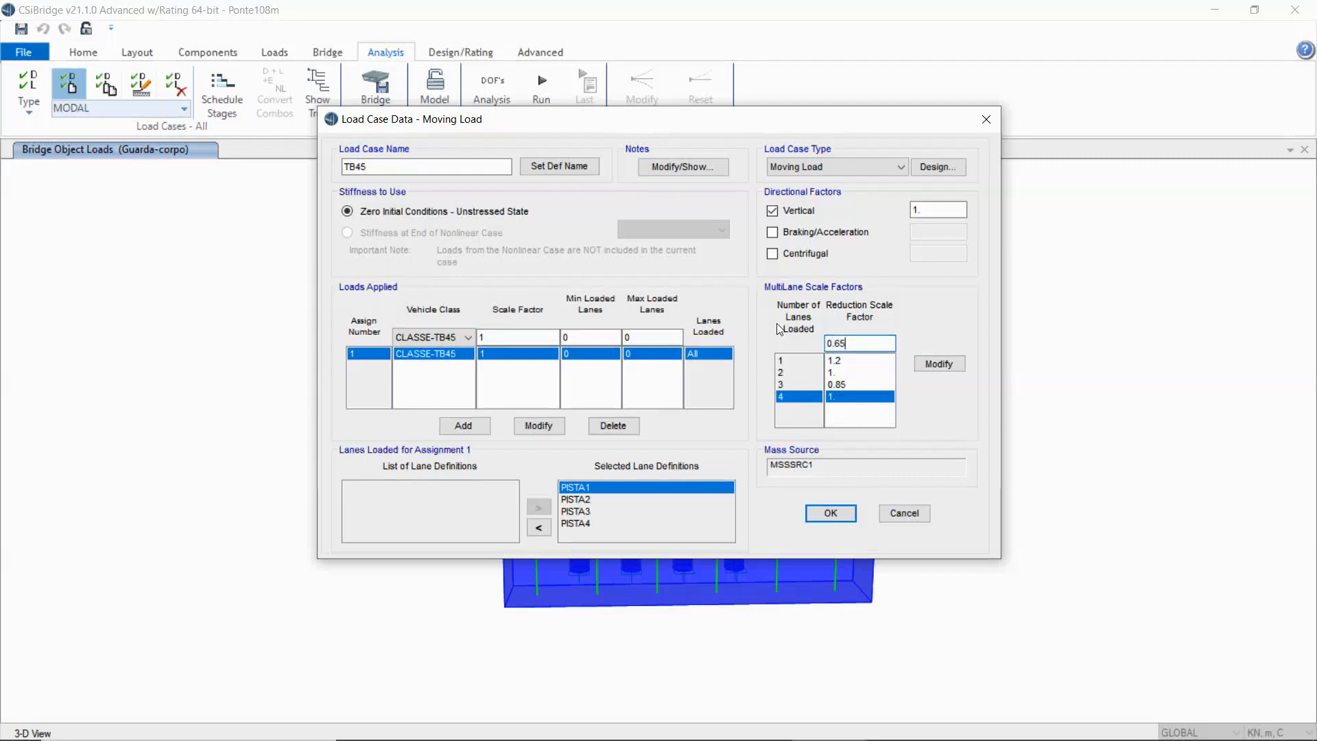
left_click(945, 365)
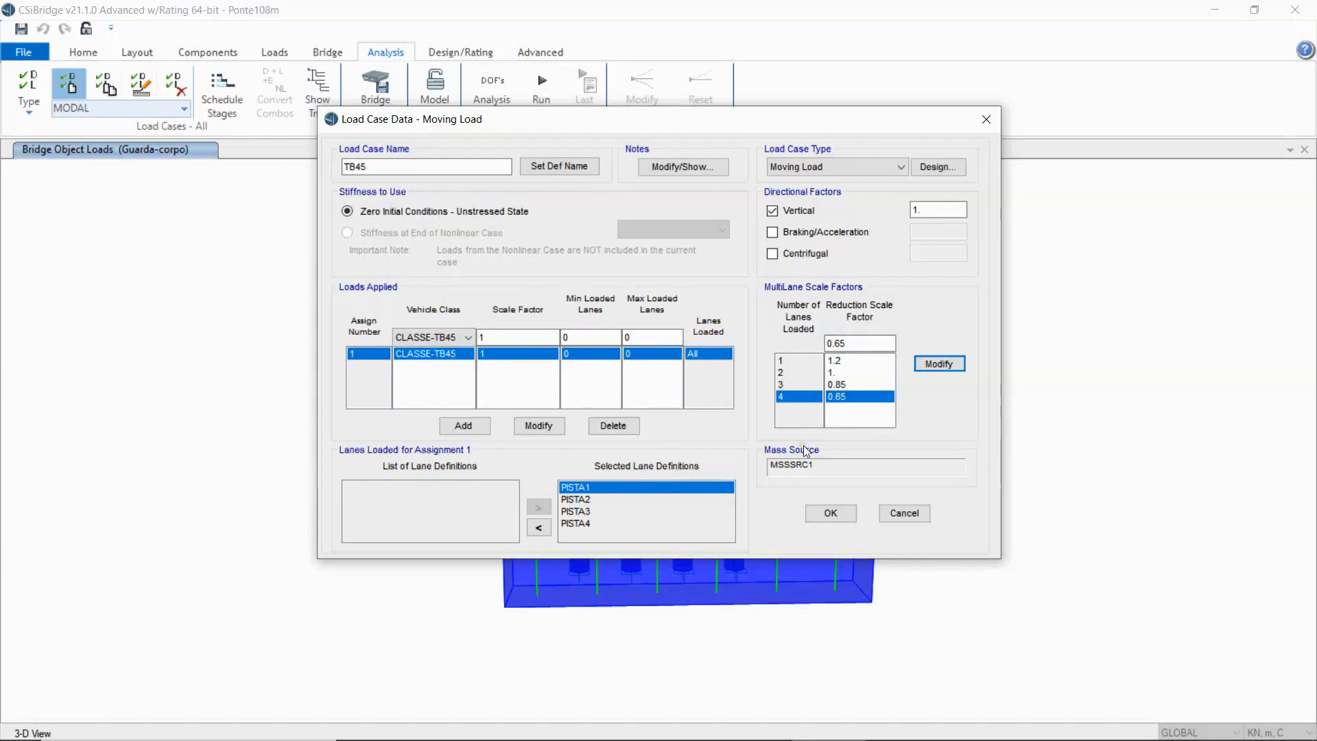
left_click(845, 515)
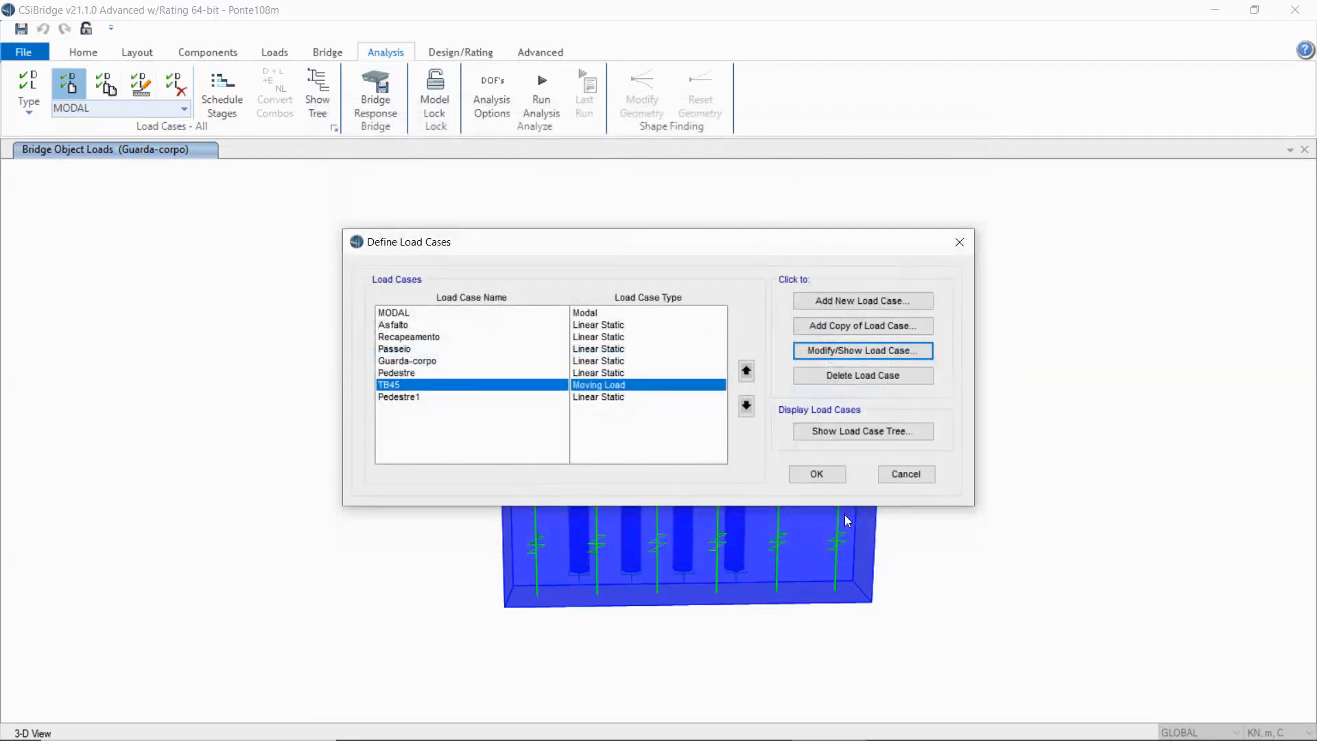
left_click(817, 474)
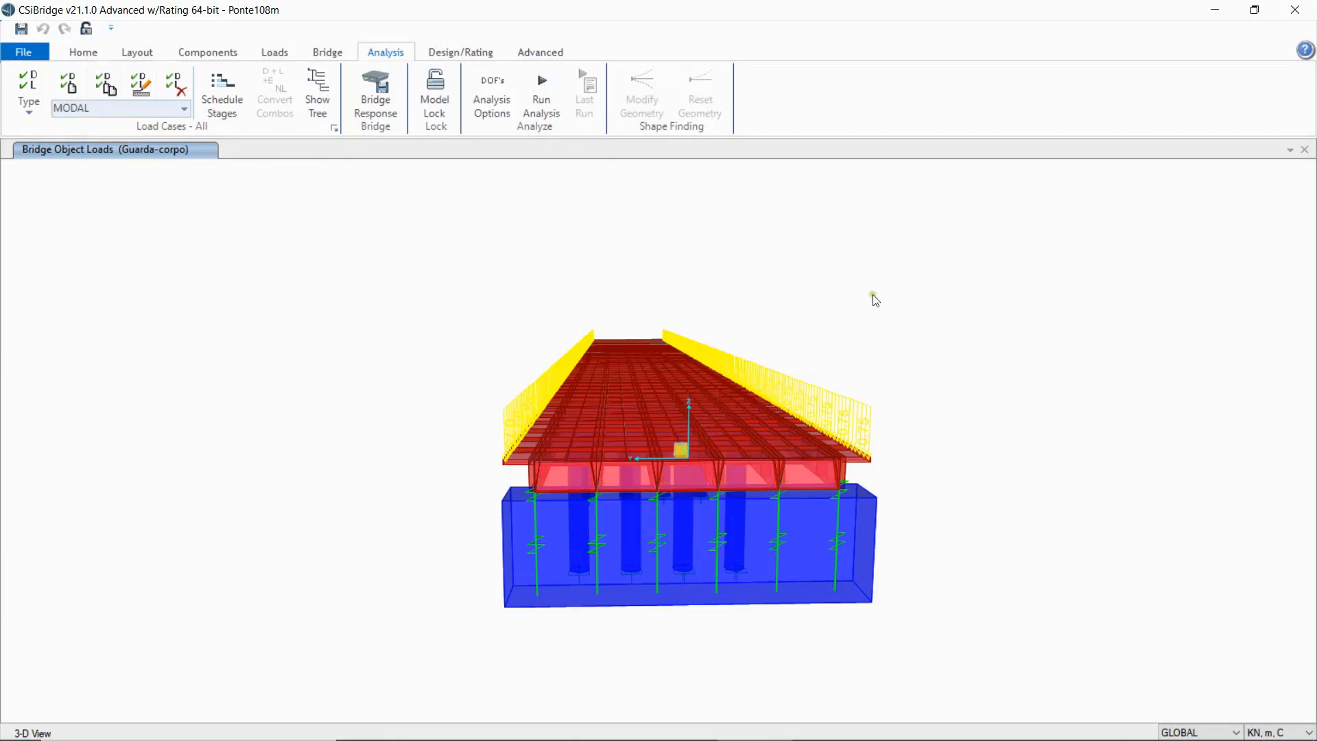
Open the load pattern definitions and enter a pattern named Vento 90 with type Wind.
left_click(277, 53)
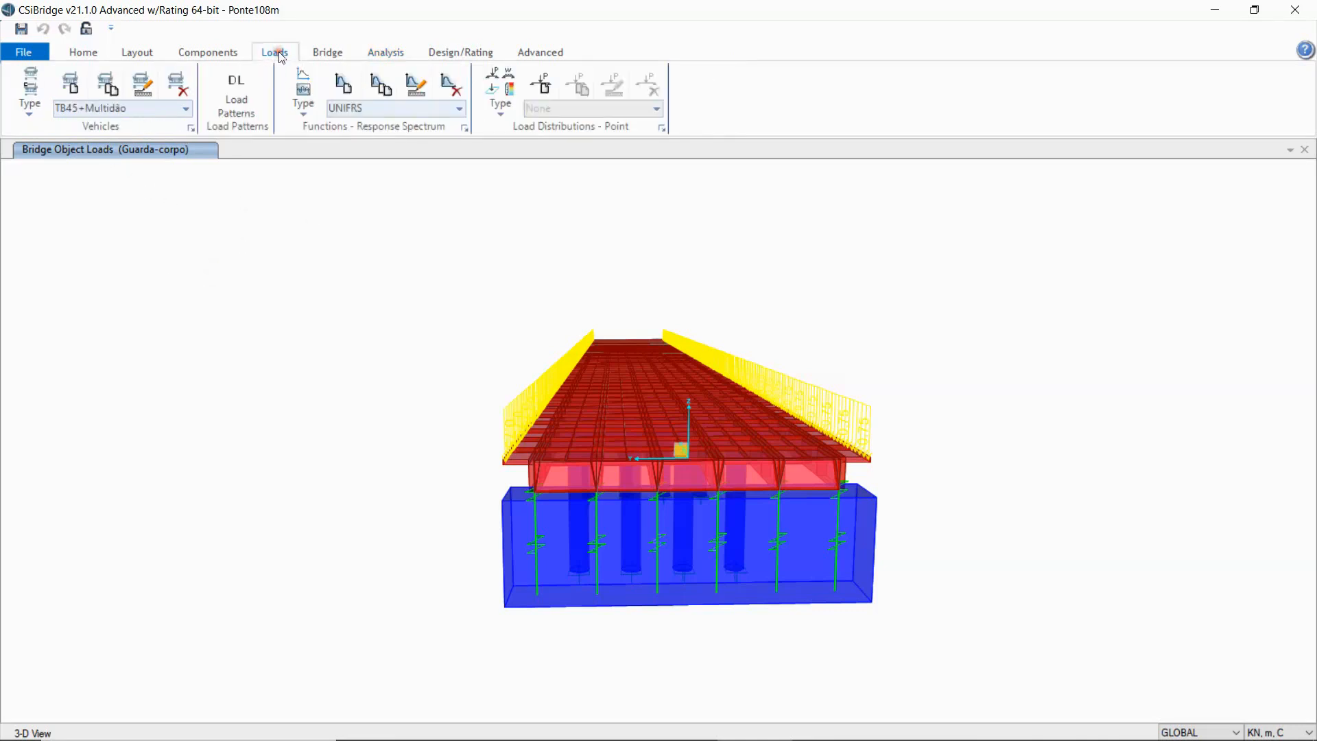
left_click(250, 105)
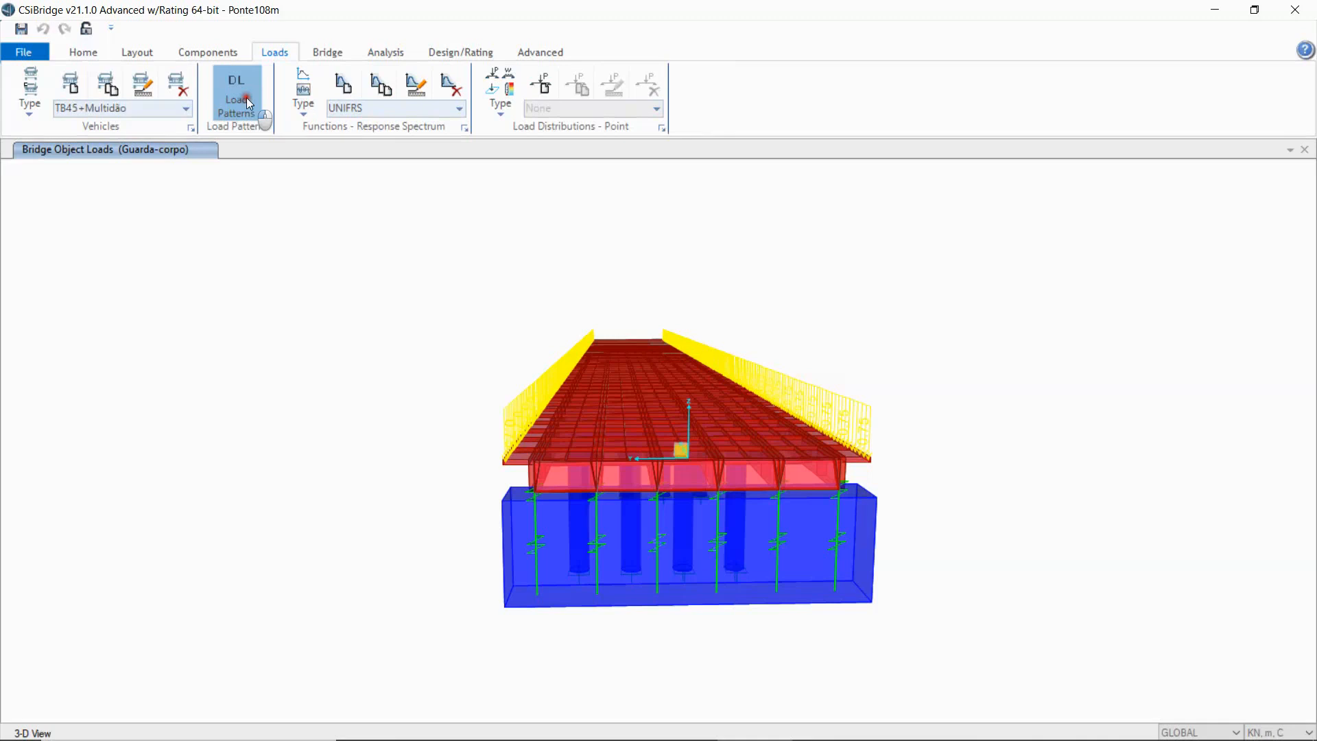
left_click(372, 319)
double_click(372, 319)
type("Vento 90")
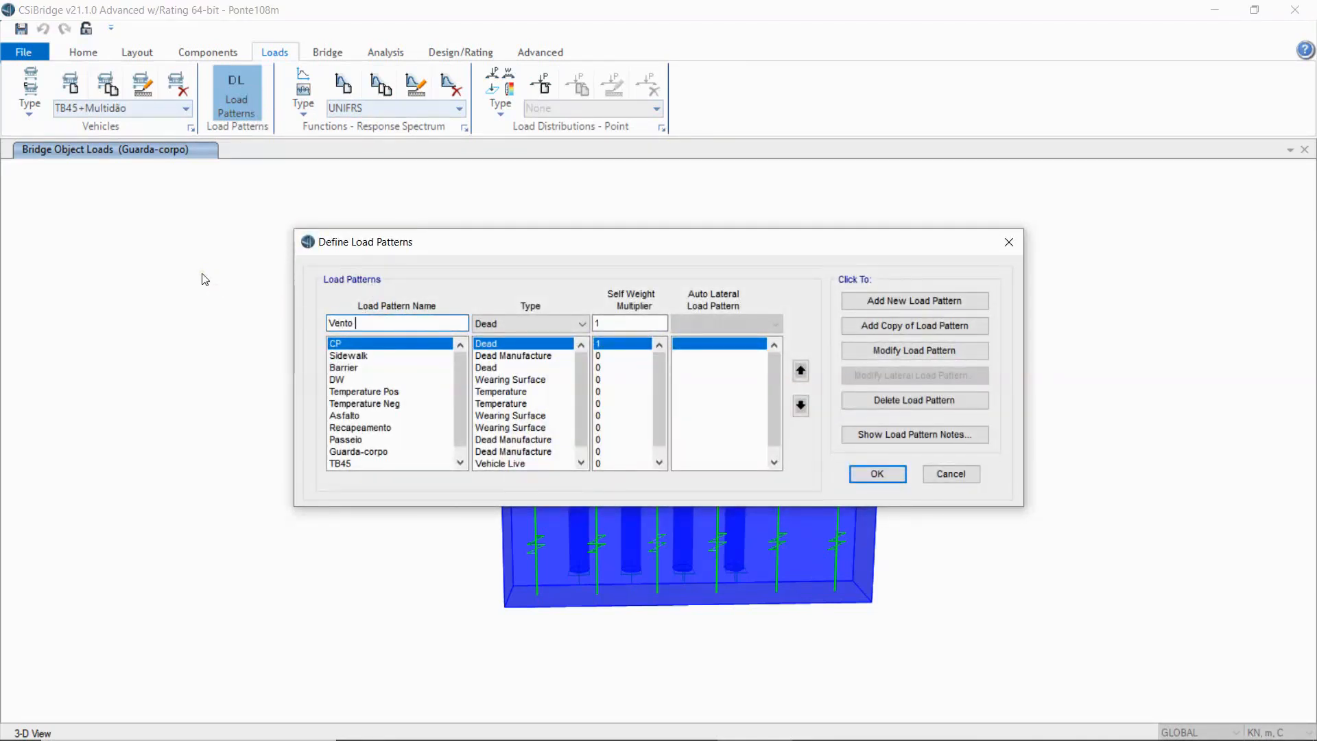
left_click(560, 324)
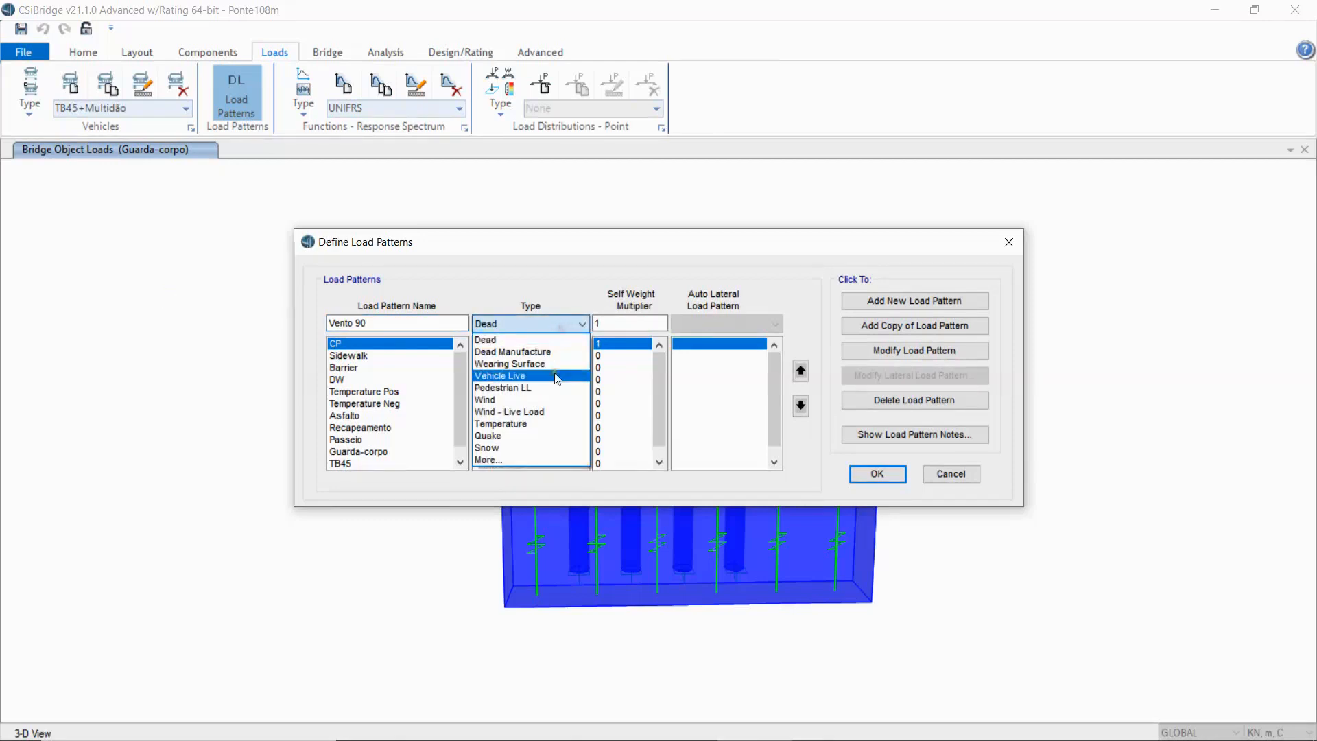
left_click(504, 400)
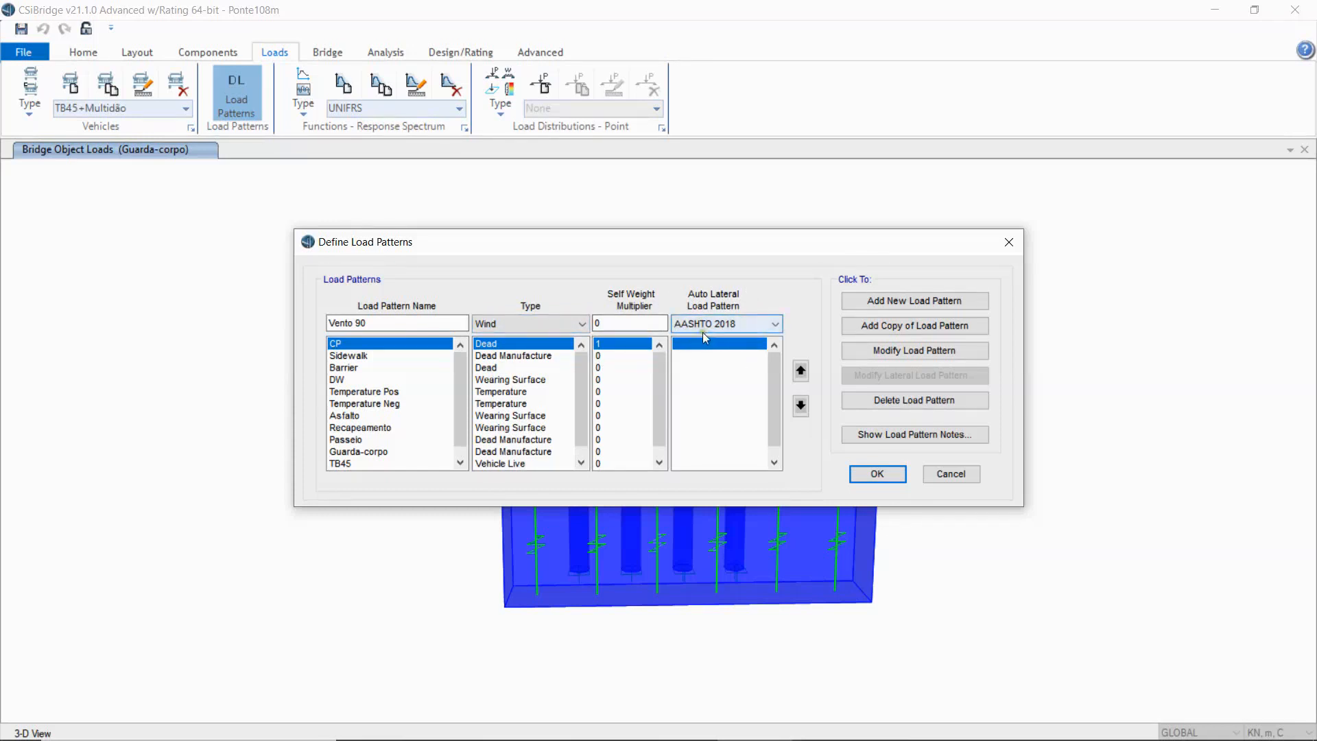
Set the auto lateral load pattern for Vento 90 to User Defined.
left_click(776, 324)
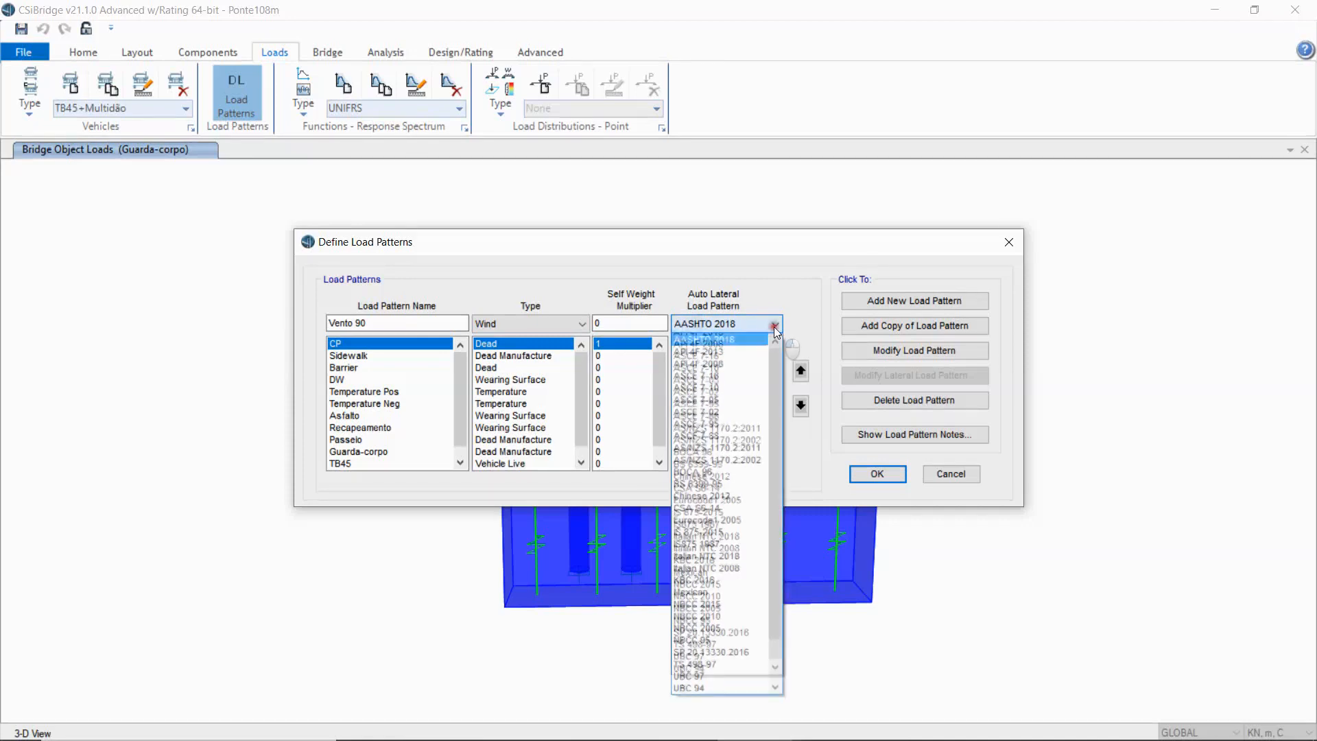
scroll(778, 405, "down", 1)
scroll(779, 427, "up", 1)
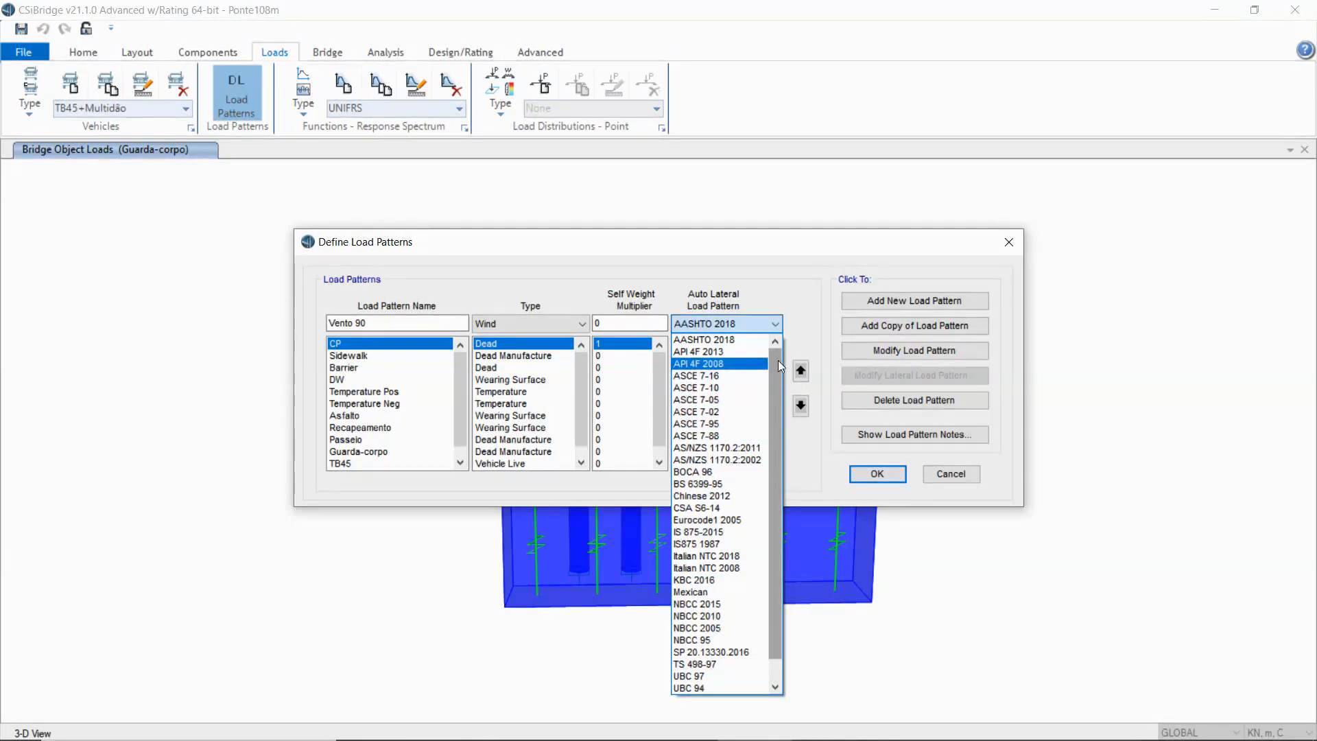
scroll(778, 360, "down", 1)
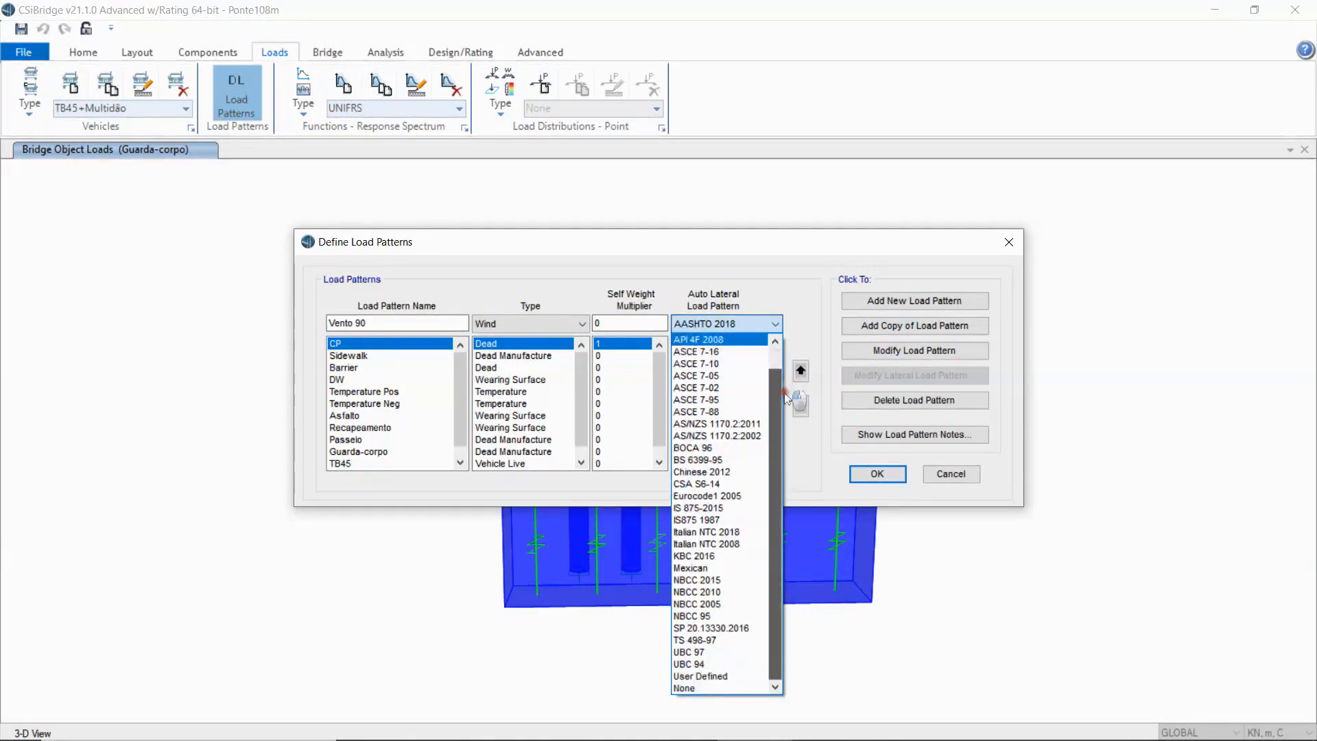
left_click(739, 678)
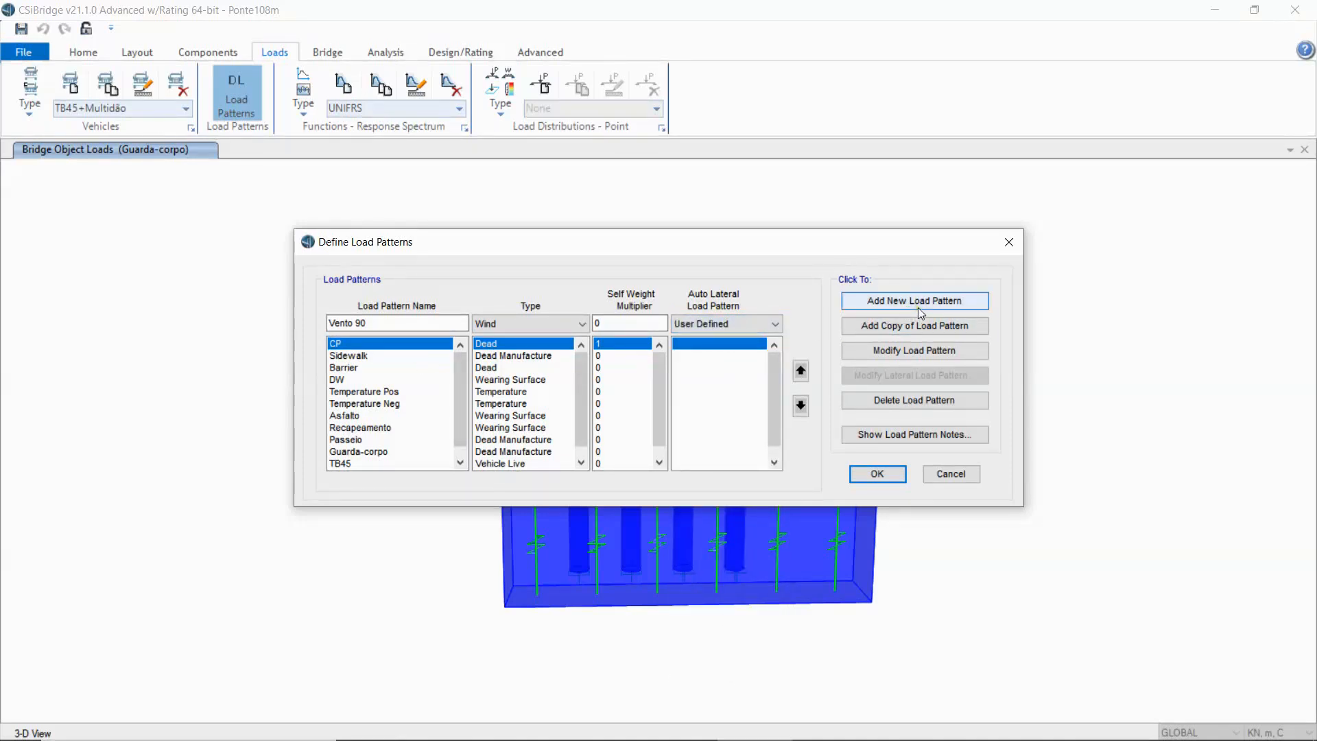
Add the user-defined Vento 90 wind pattern to the load pattern list and accept the definitions.
left_click(933, 299)
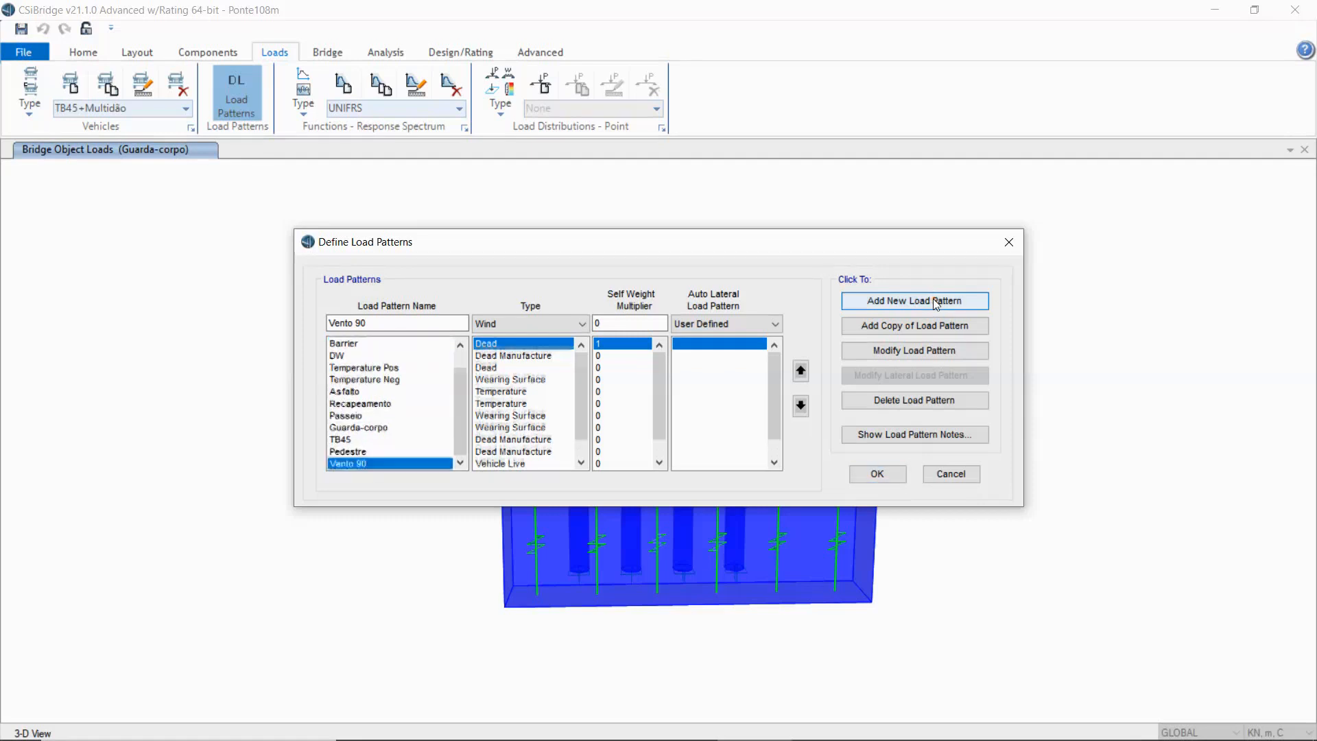
left_click(879, 474)
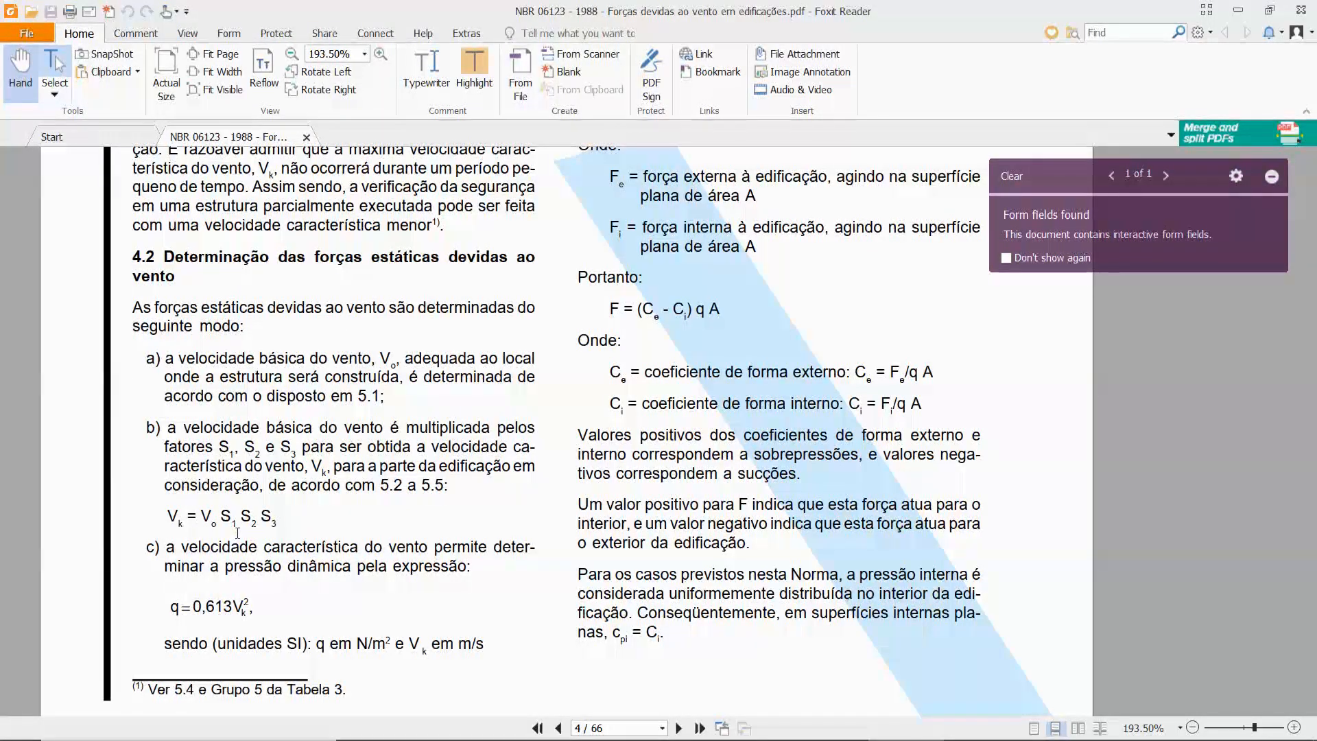
Switch to the NBR 6123 PDF in Foxit Reader and examine the wind pressure, drag force and topographic factor S1 clauses.
scroll(237, 532, "down", 2)
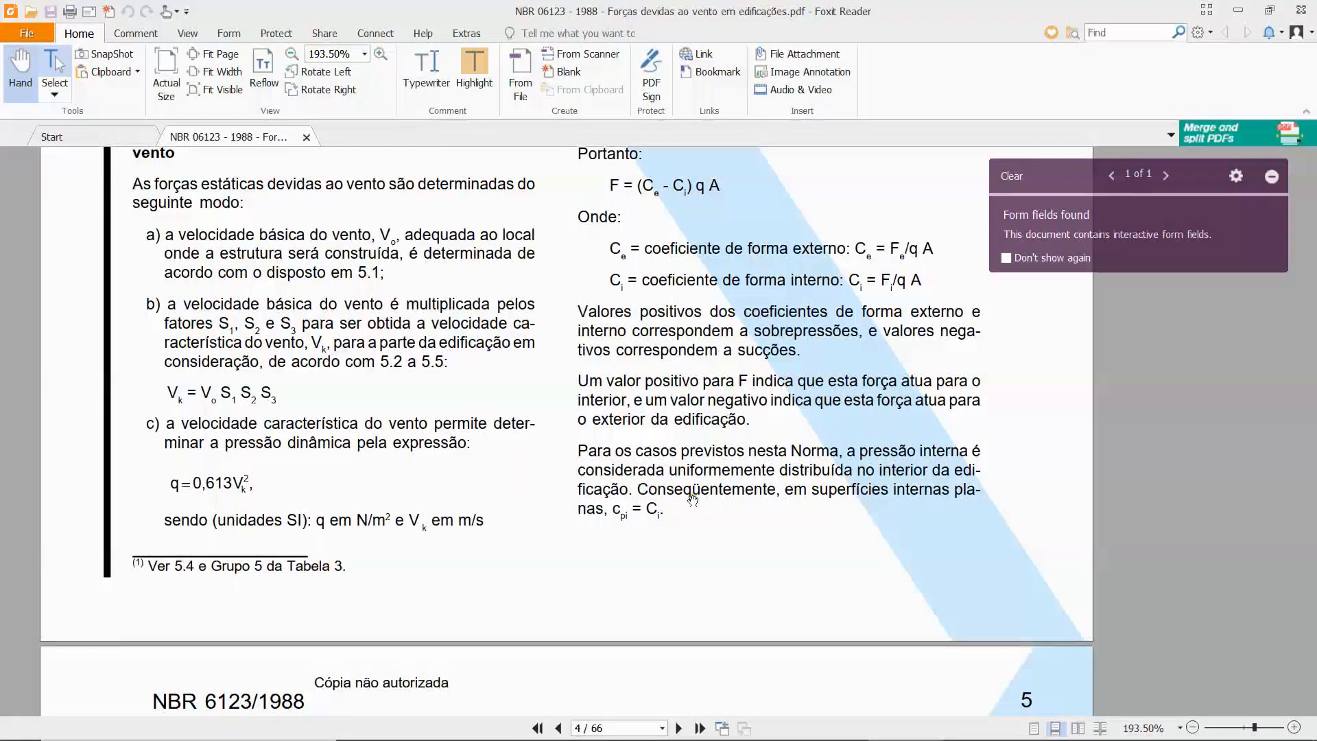
scroll(693, 500, "down", 5)
scroll(693, 498, "down", 4)
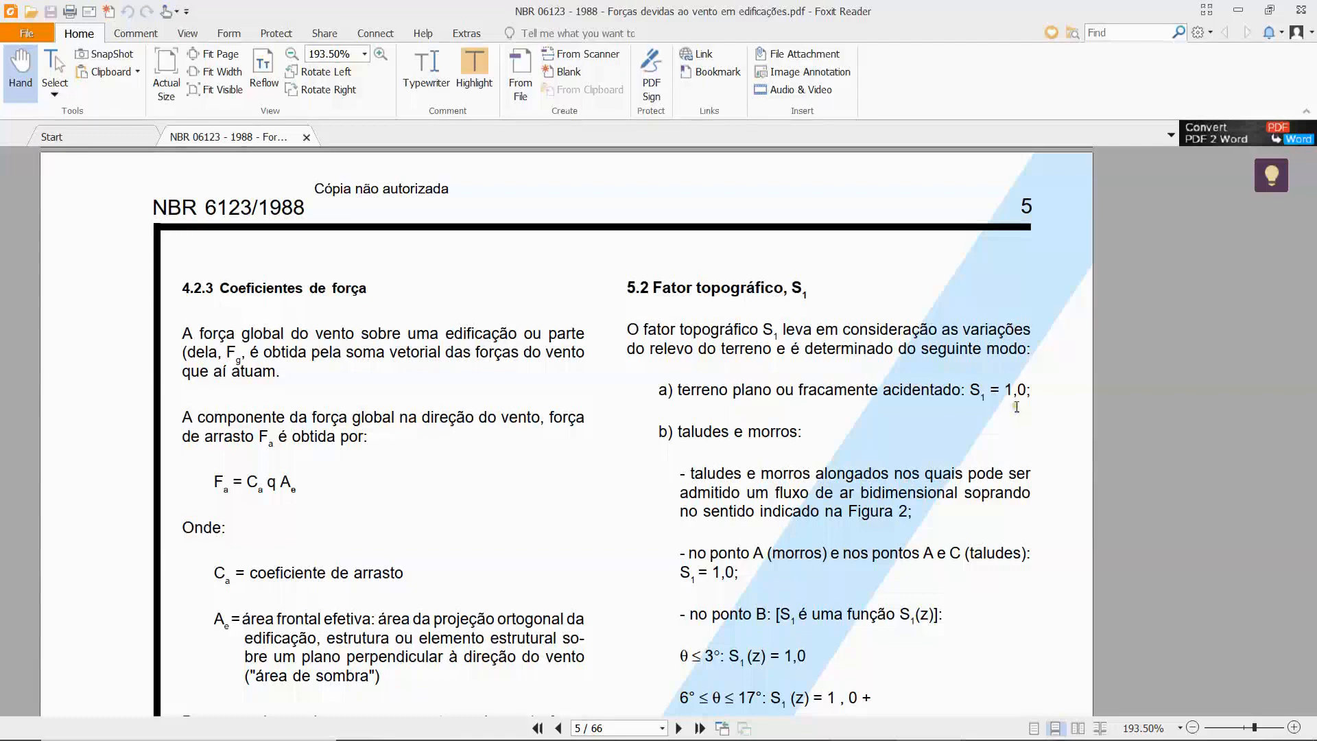
scroll(782, 452, "down", 1)
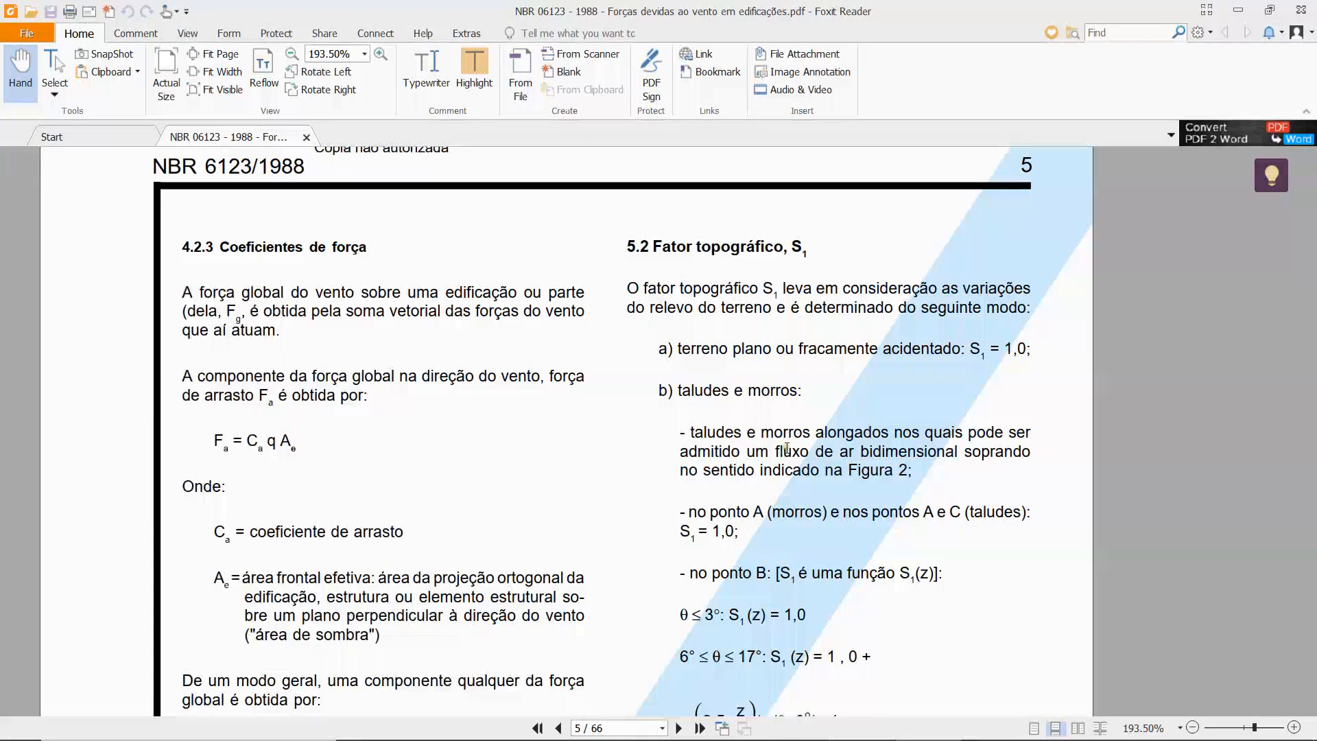
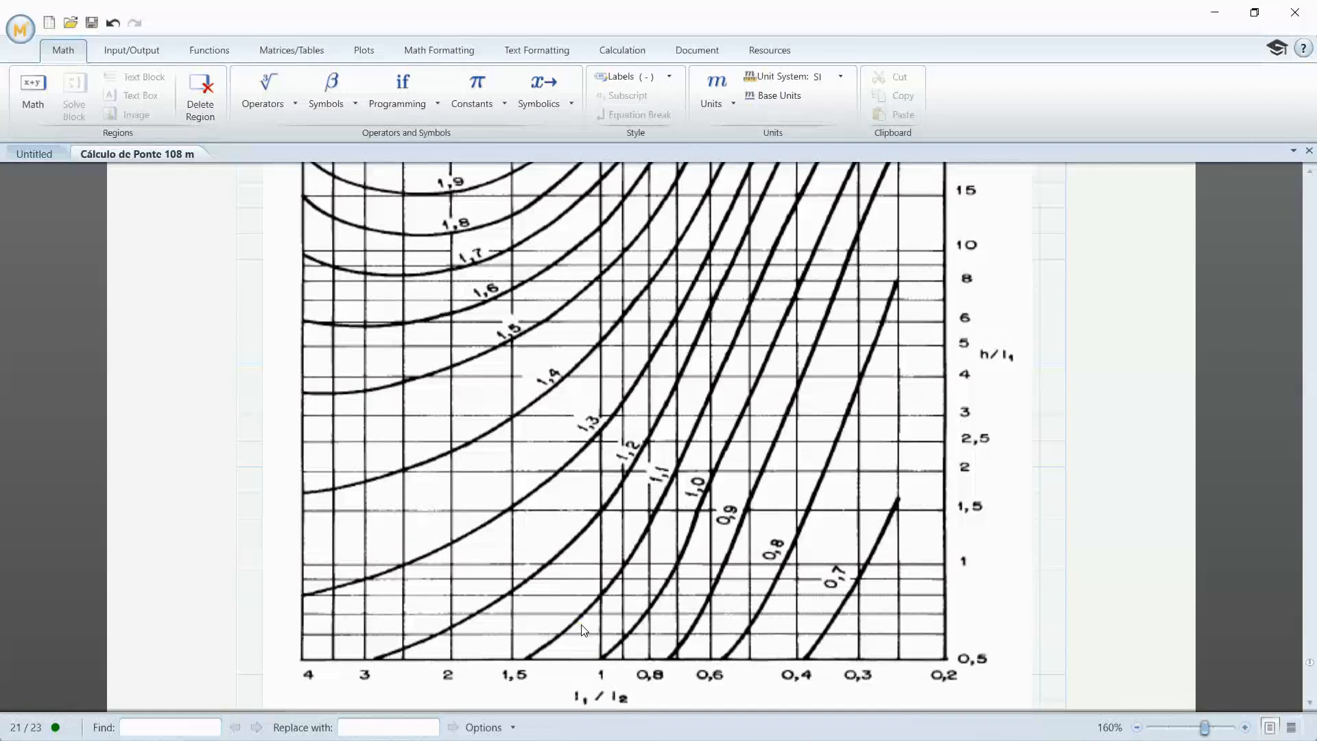
In the Mathcad sheet Cálculo de Ponte 108 m, set L vão to 18 and the drag coefficient Ca to 1.1 below the drag chart.
left_click(1040, 519)
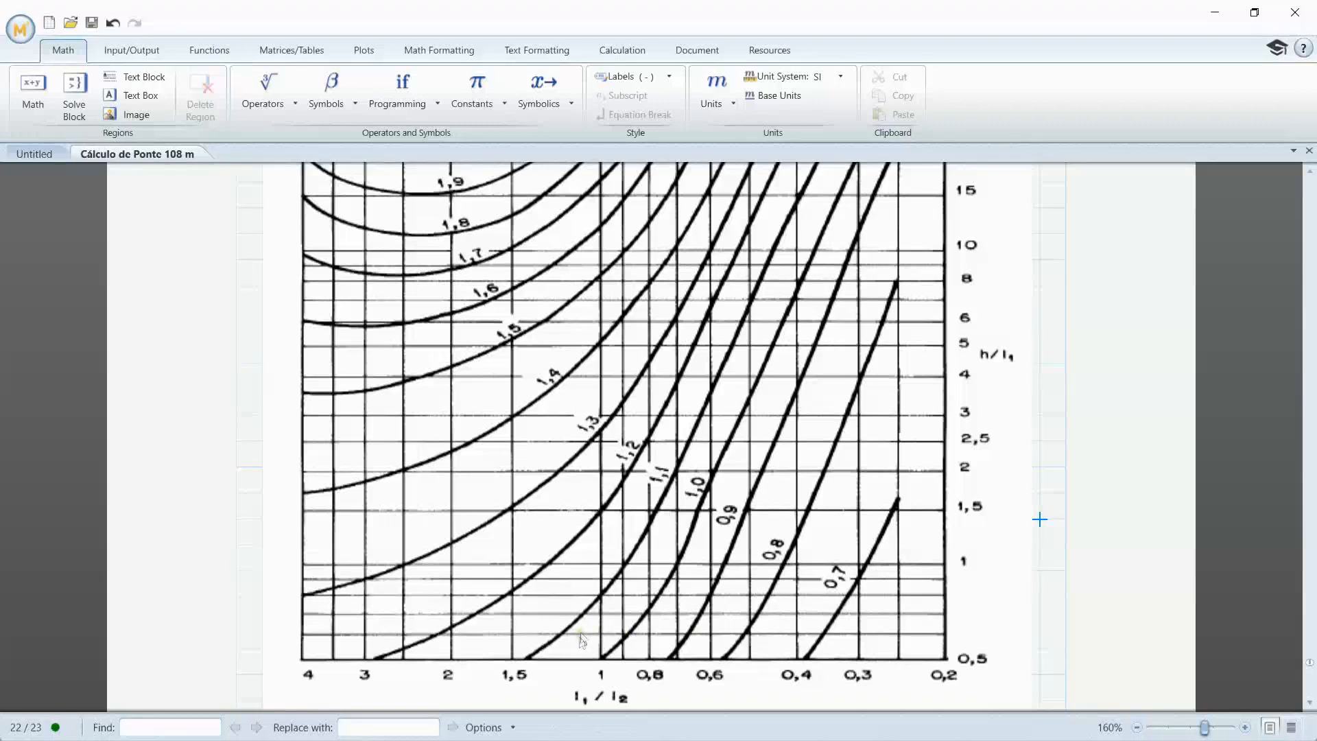
scroll(986, 558, "down", 10)
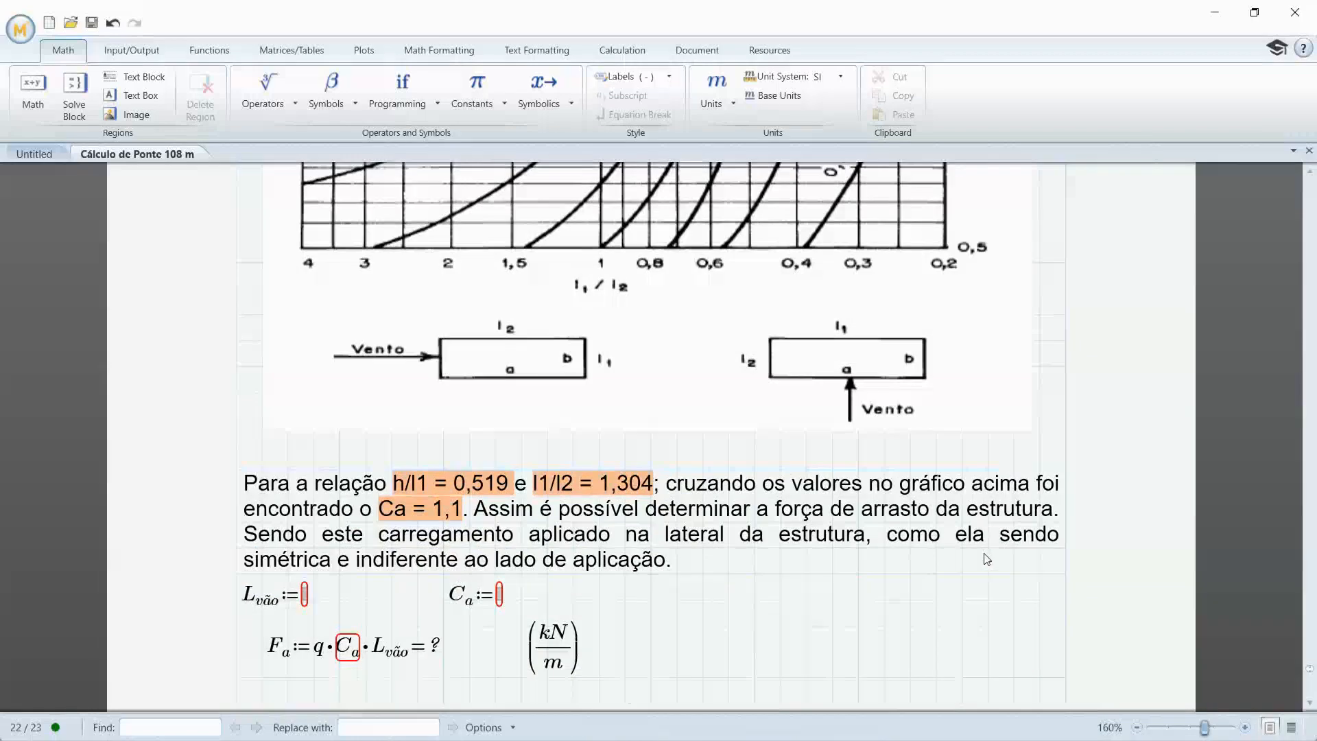
left_click(306, 595)
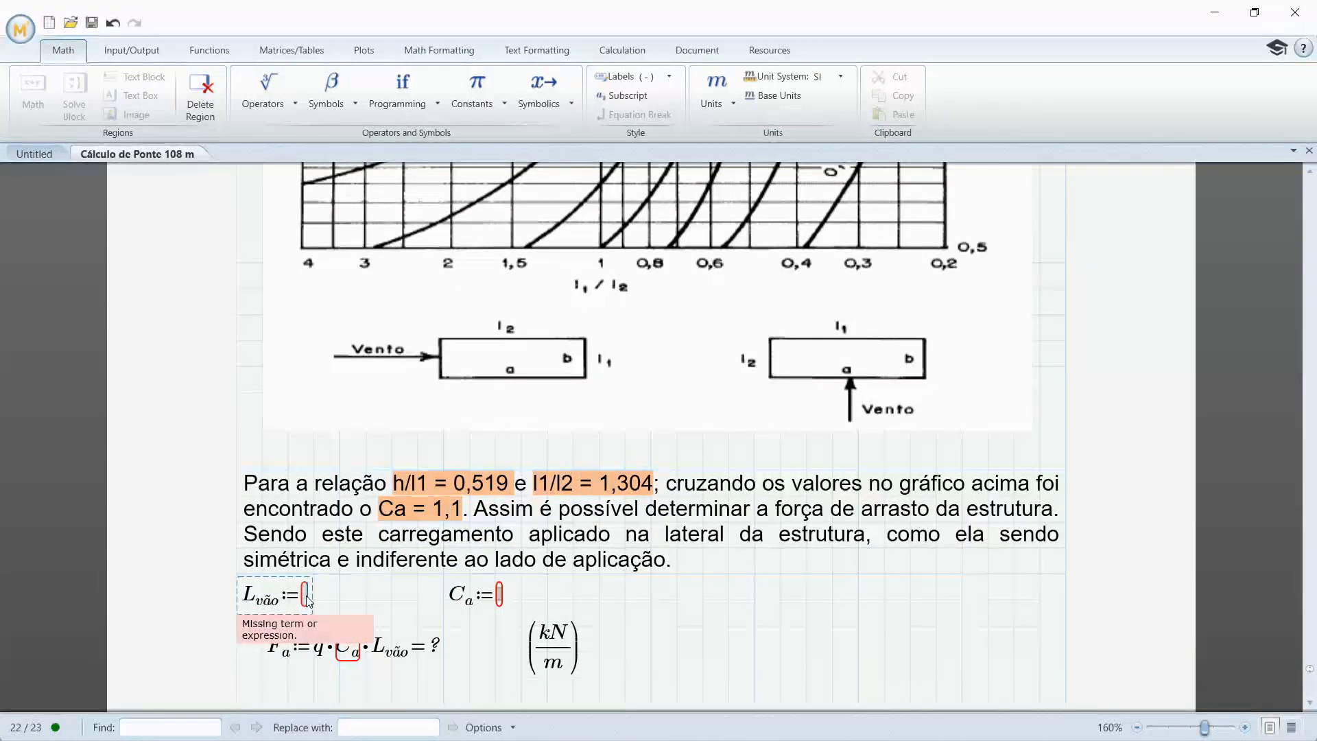
type("18")
left_click(571, 594)
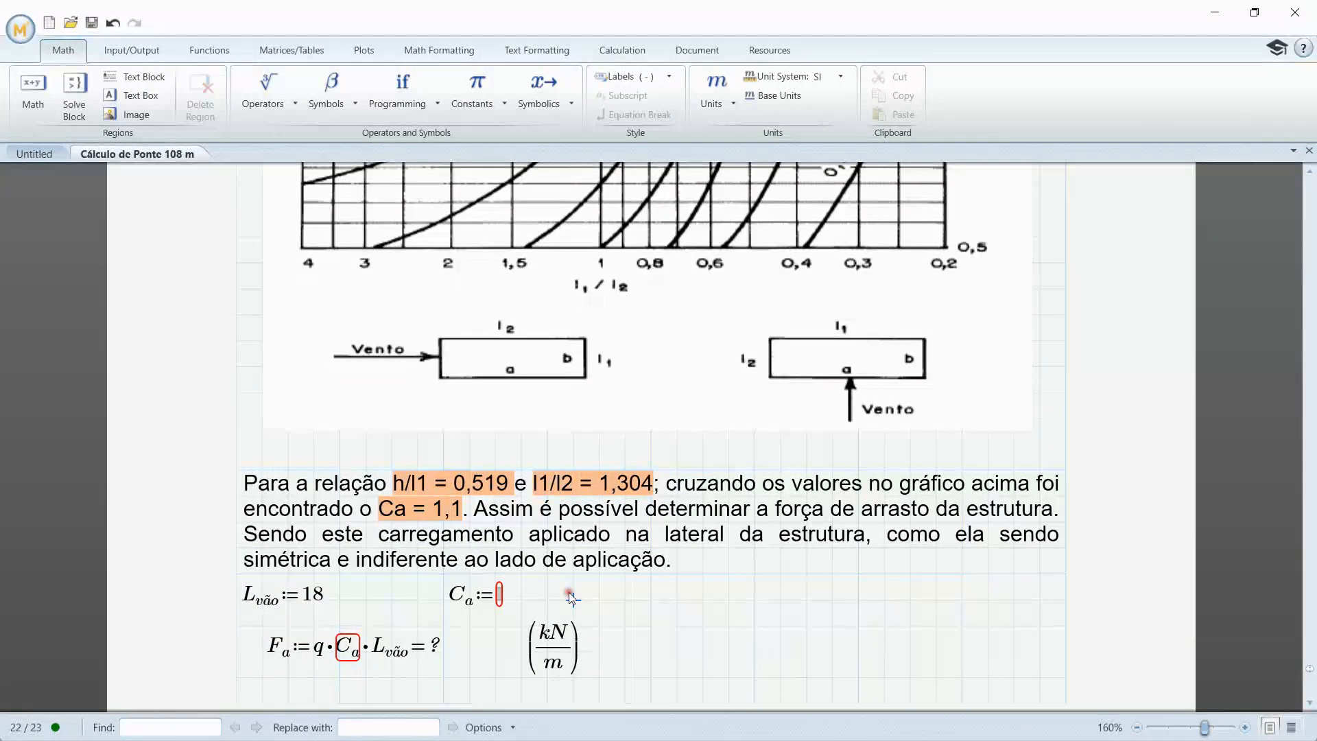
left_click(500, 594)
type("1.1")
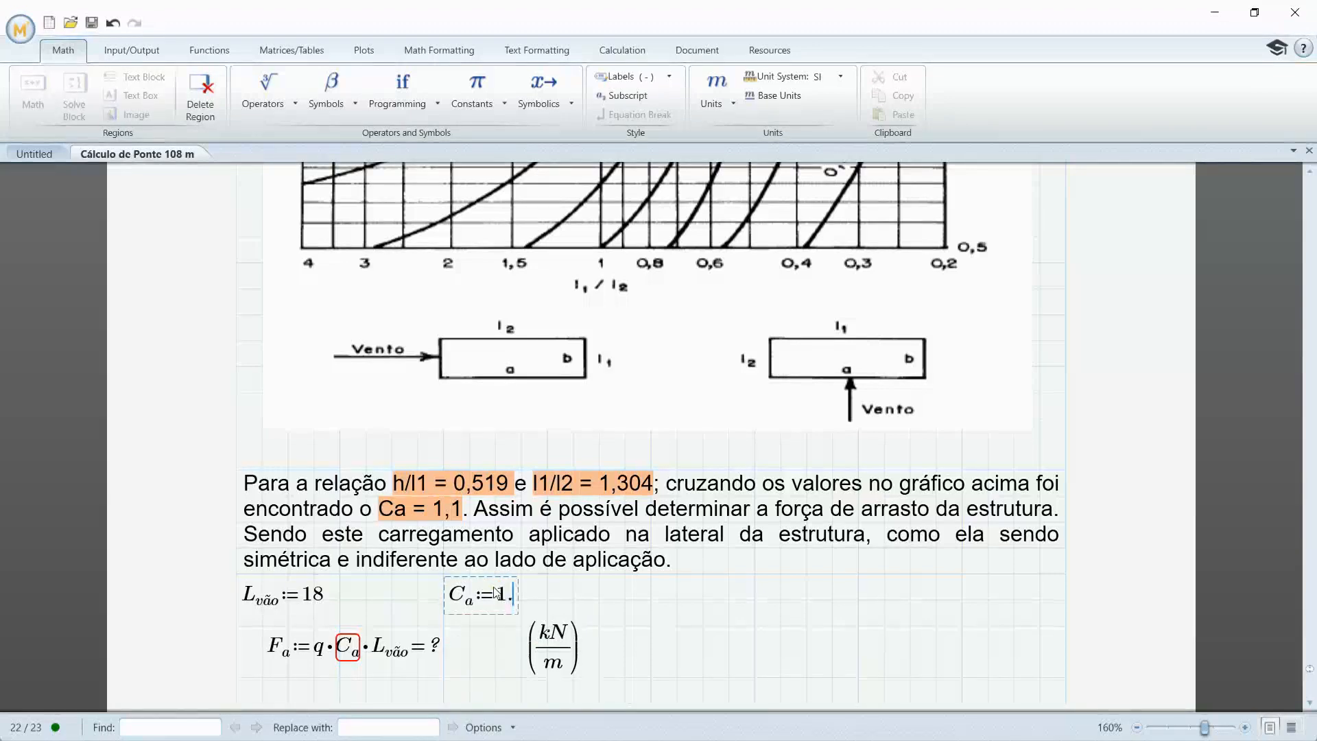
left_click(646, 596)
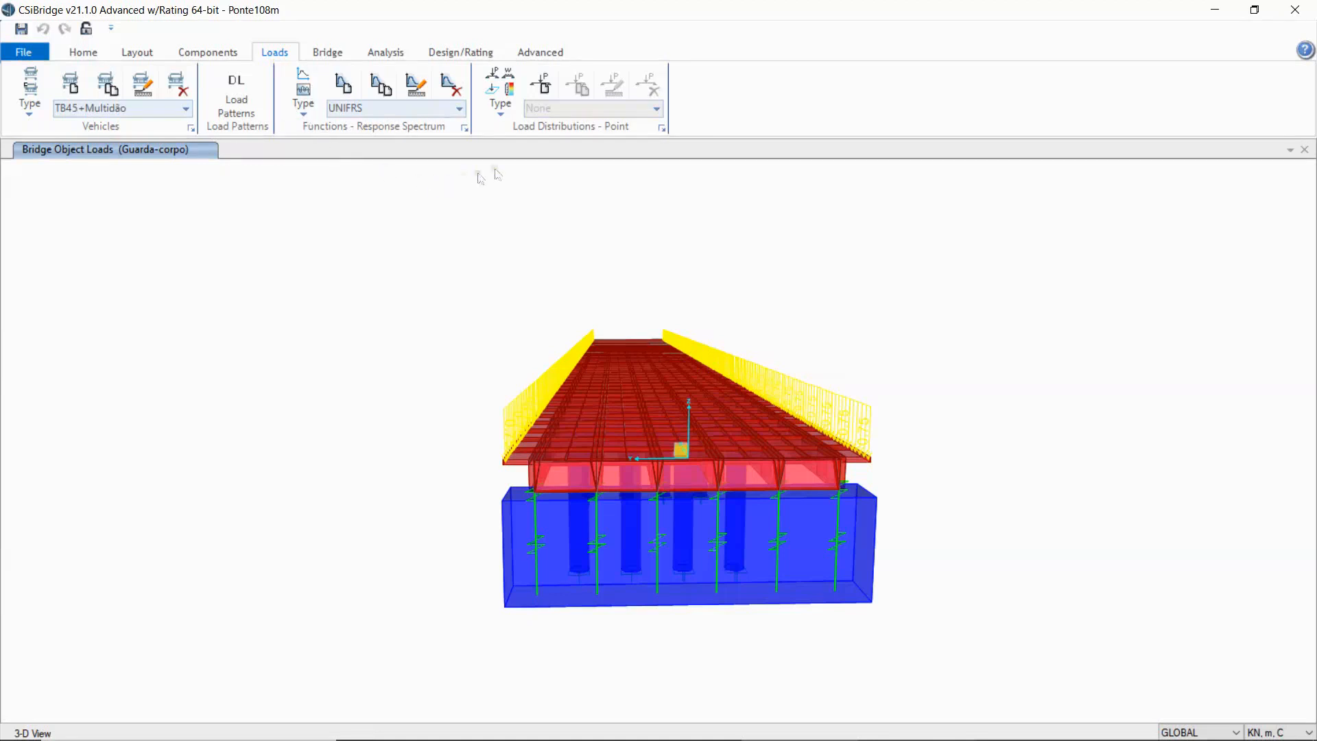
Return to CSiBridge, switch the load distribution type to Line and check the existing line load distributions.
left_click(501, 110)
left_click(517, 149)
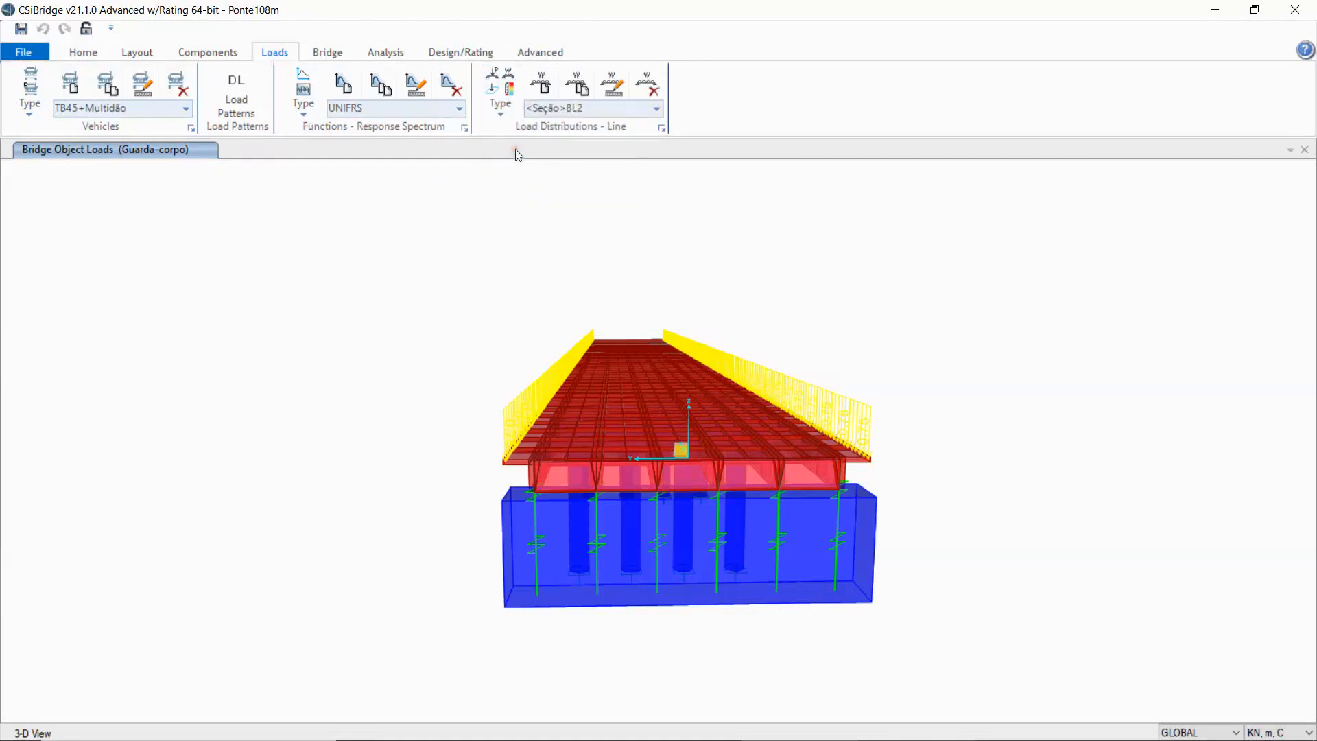
left_click(657, 109)
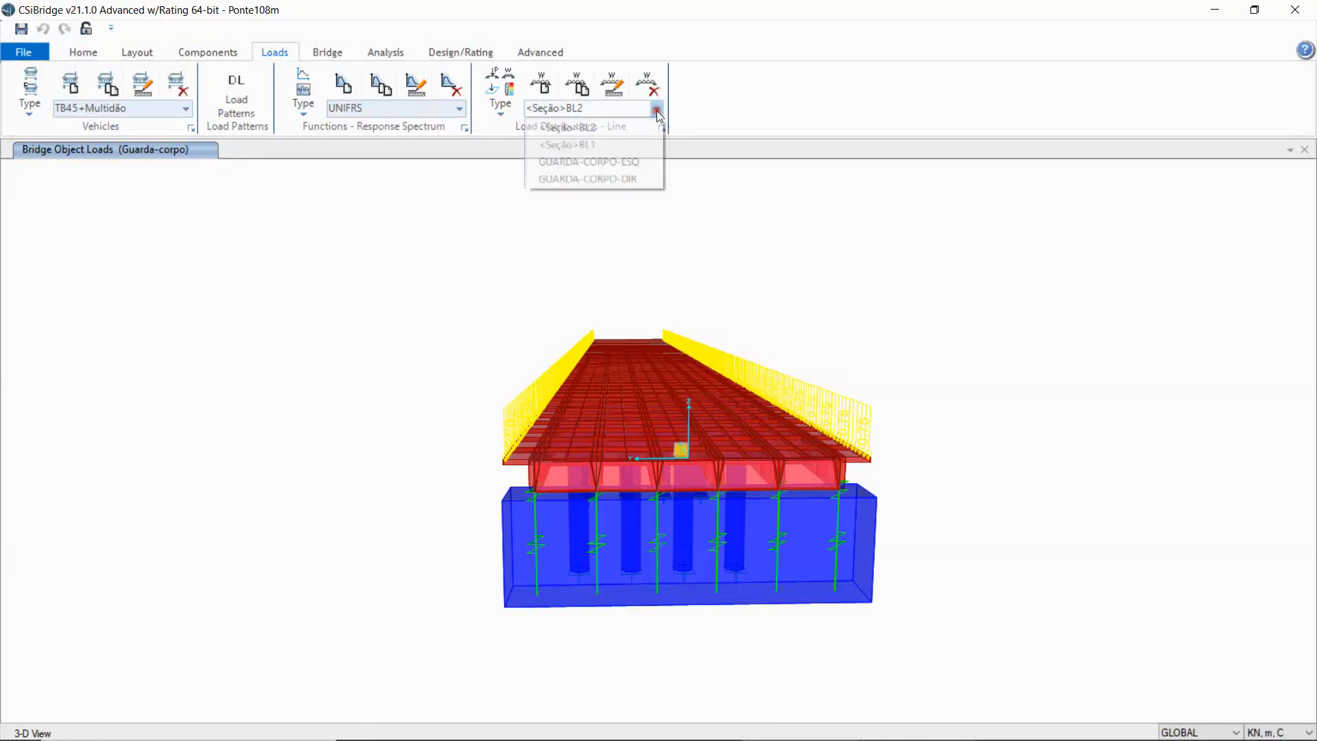
left_click(657, 112)
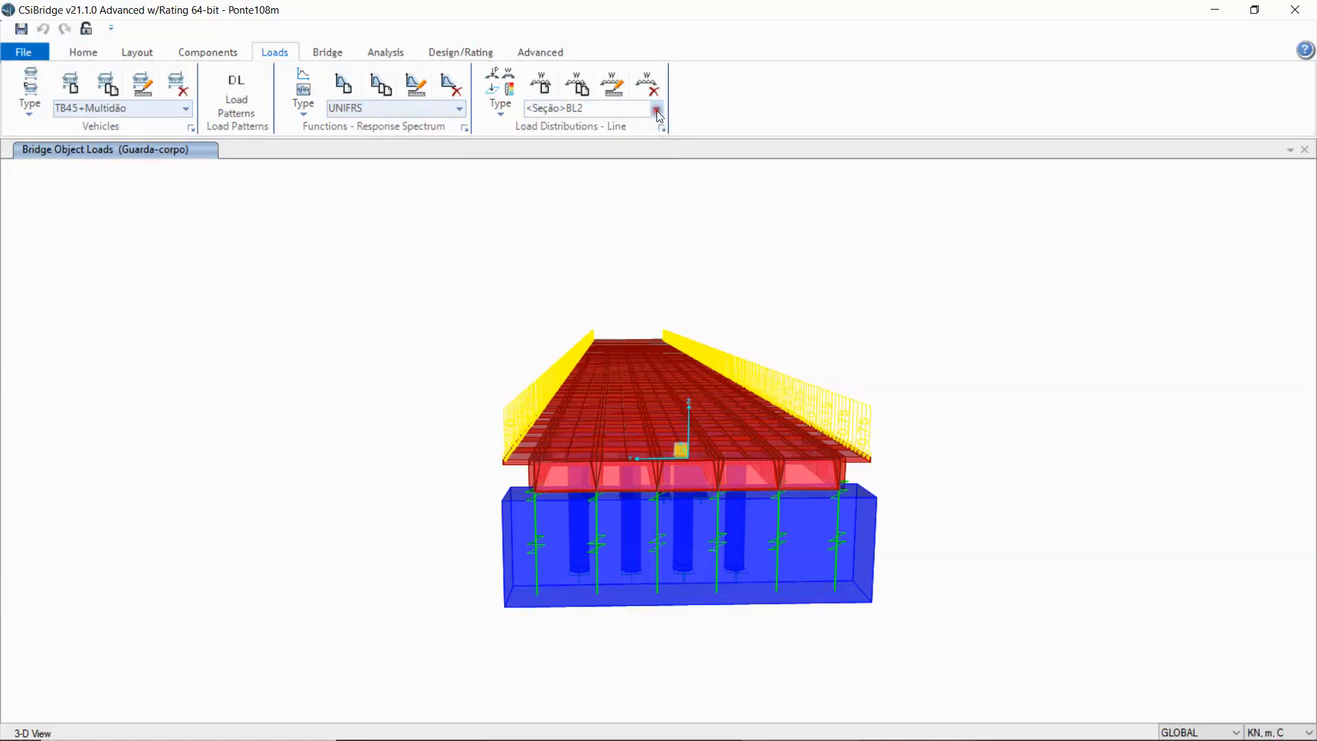
Create a new line load distribution named Vento 90.
left_click(548, 95)
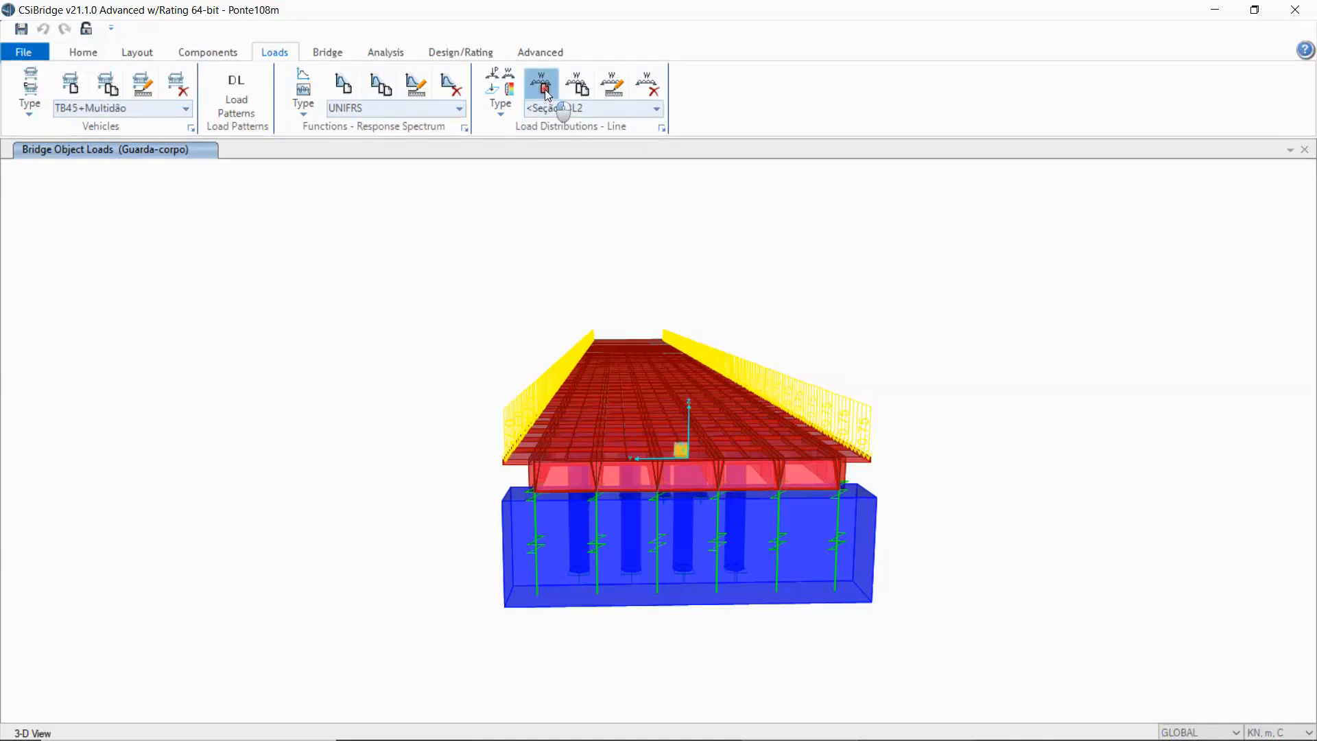
left_click(598, 192)
double_click(598, 192)
type("vE")
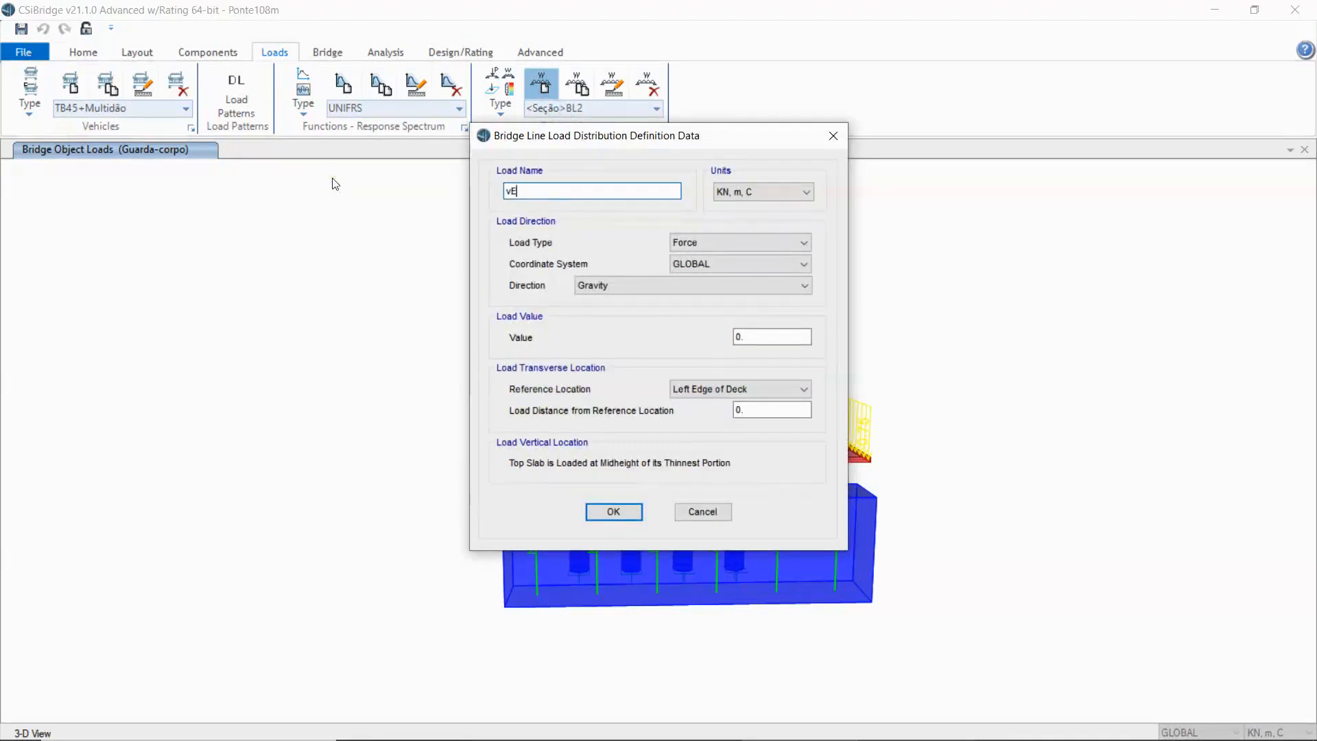
type("ento")
left_click_drag(695, 162, 1021, 115)
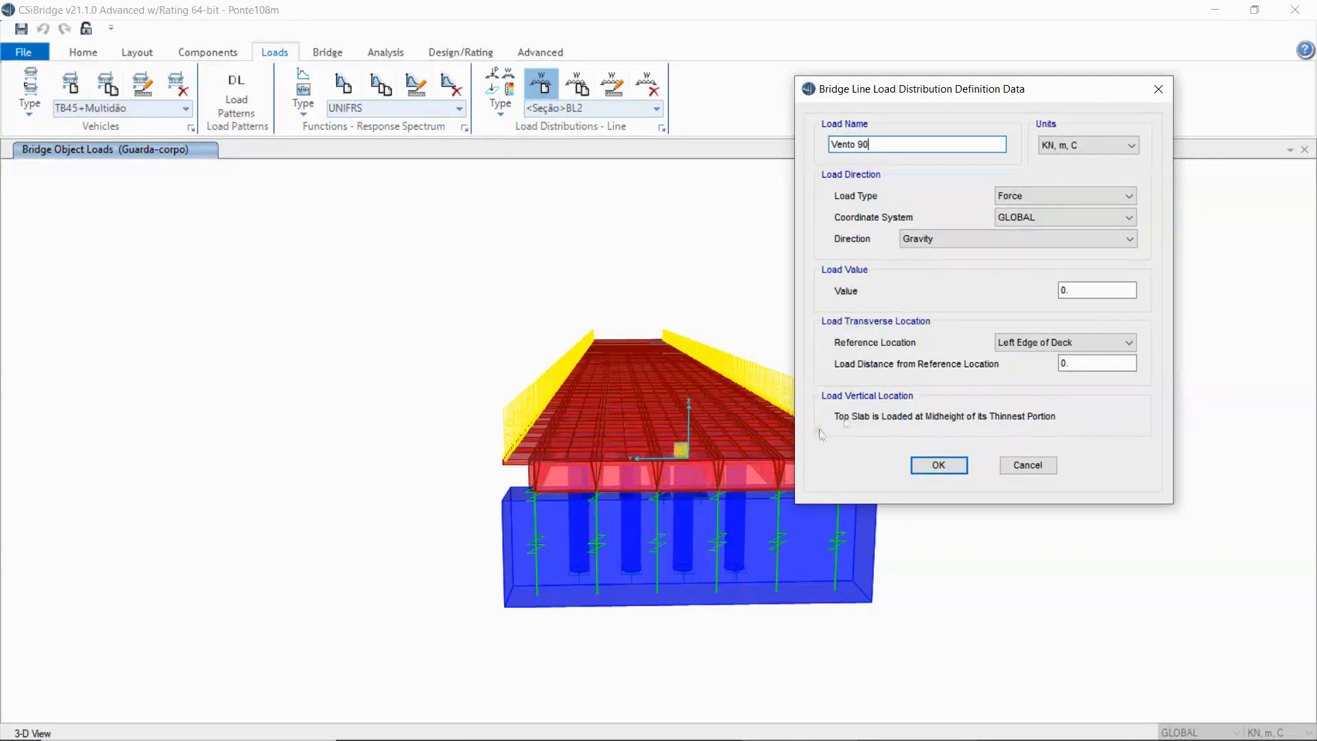
Set the Vento 90 line load to act in the global Y direction with a value of 16.10 kN/m.
left_click(1110, 240)
left_click(924, 272)
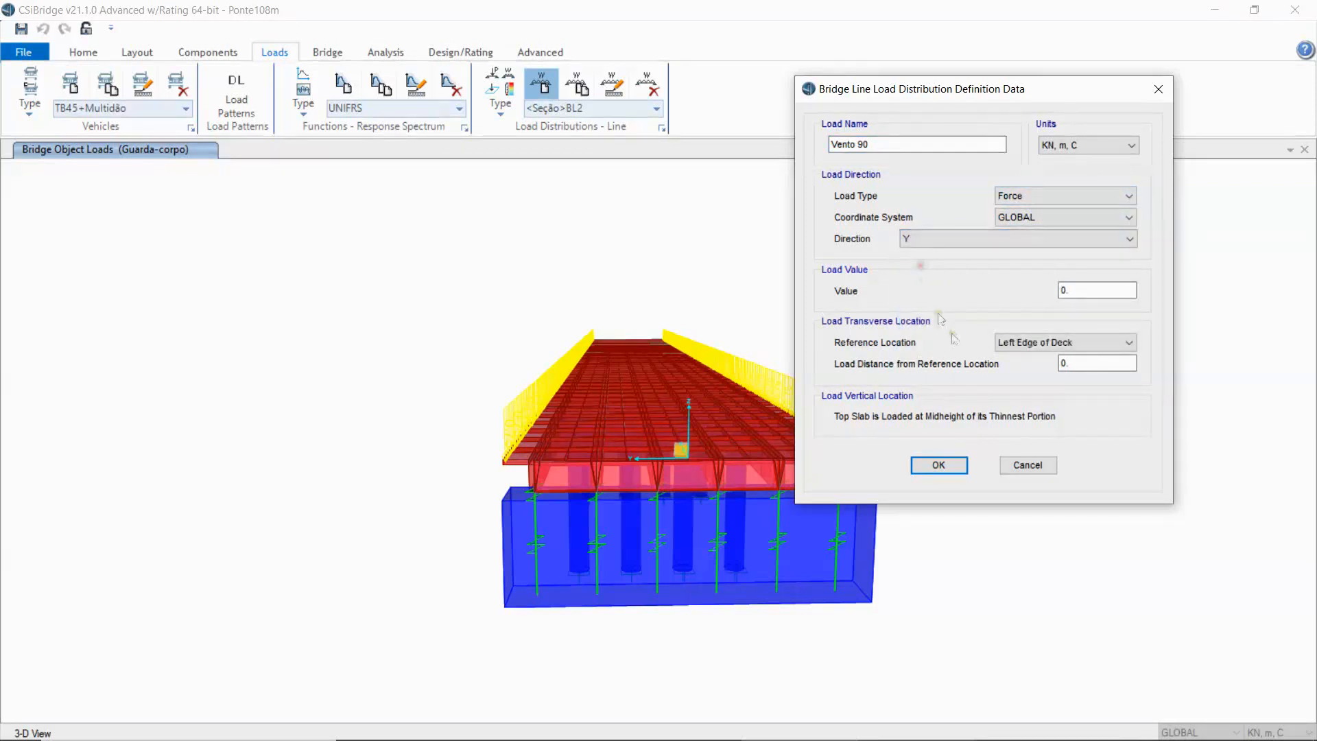
left_click(1060, 291)
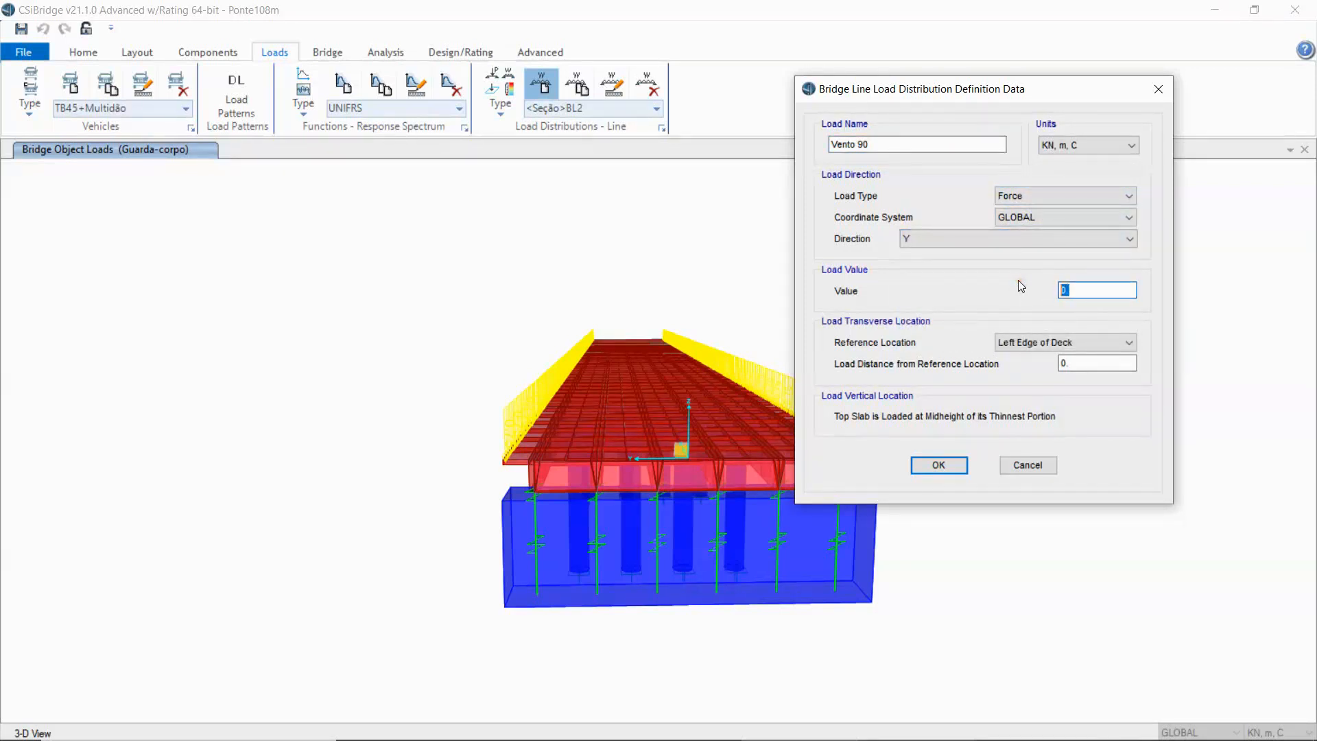
type("16.10")
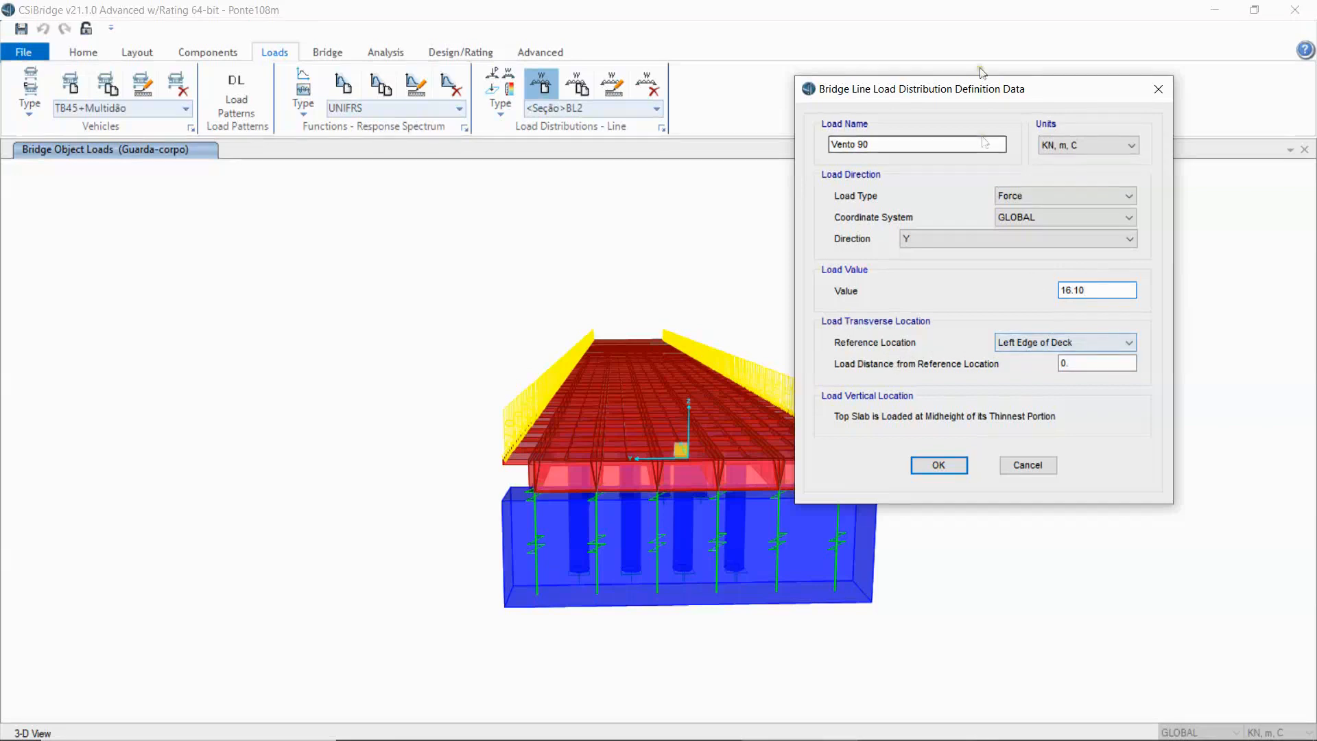
Set the load distance from the left edge of the deck to 13.80 m and accept the Vento 90 distribution.
left_click_drag(973, 96, 223, 132)
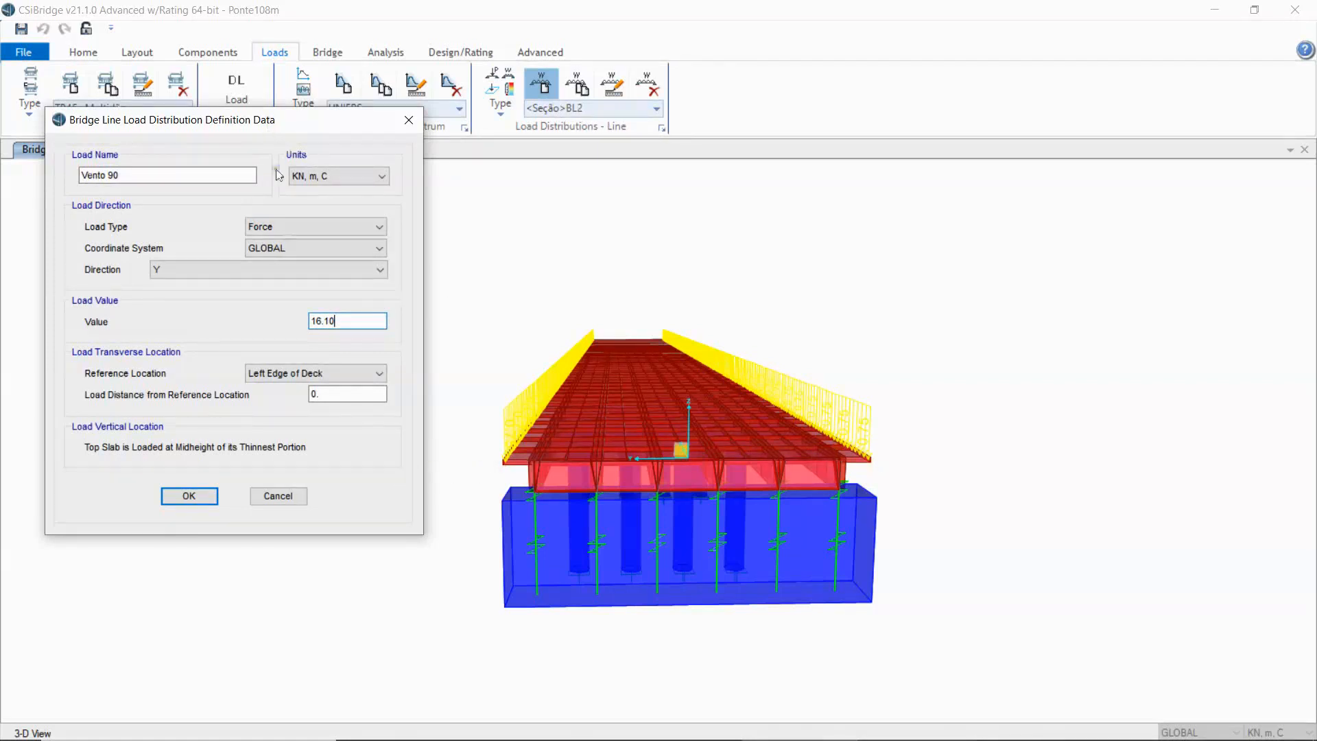
left_click_drag(348, 395, 269, 379)
type("13.80")
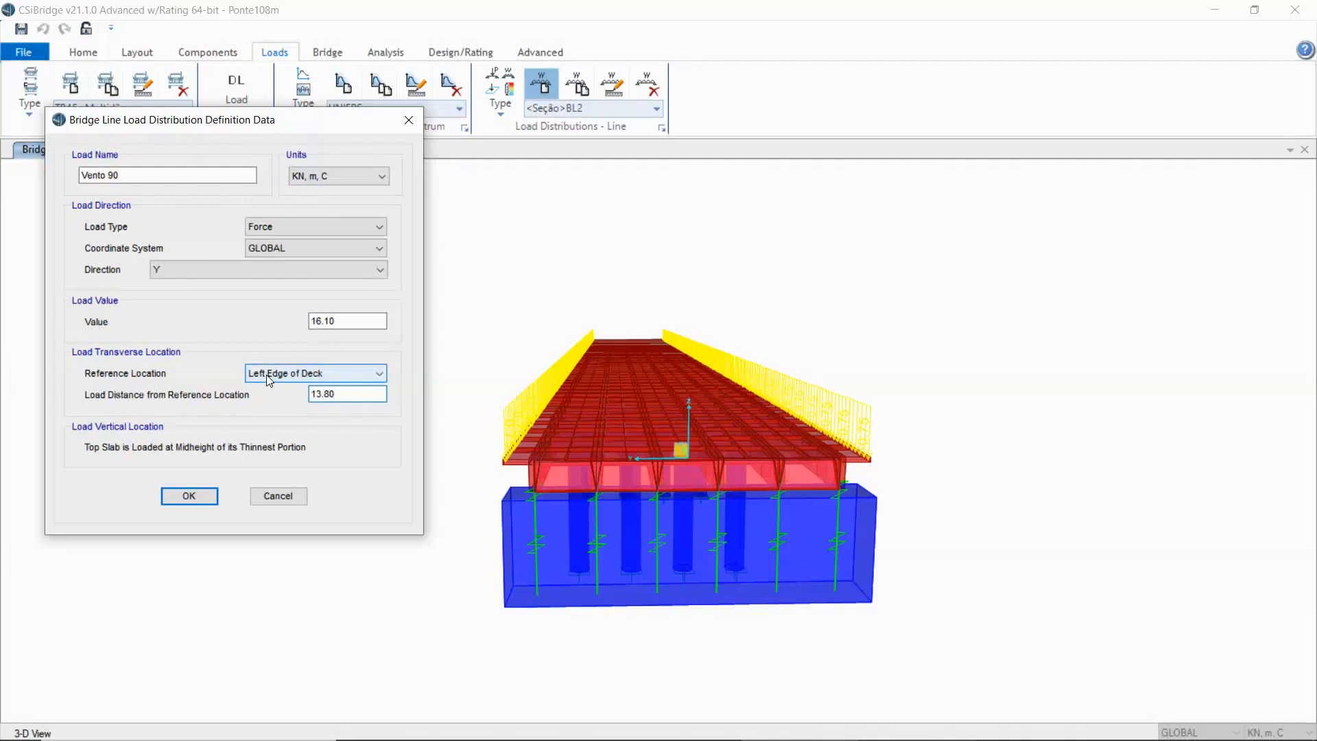
left_click(194, 494)
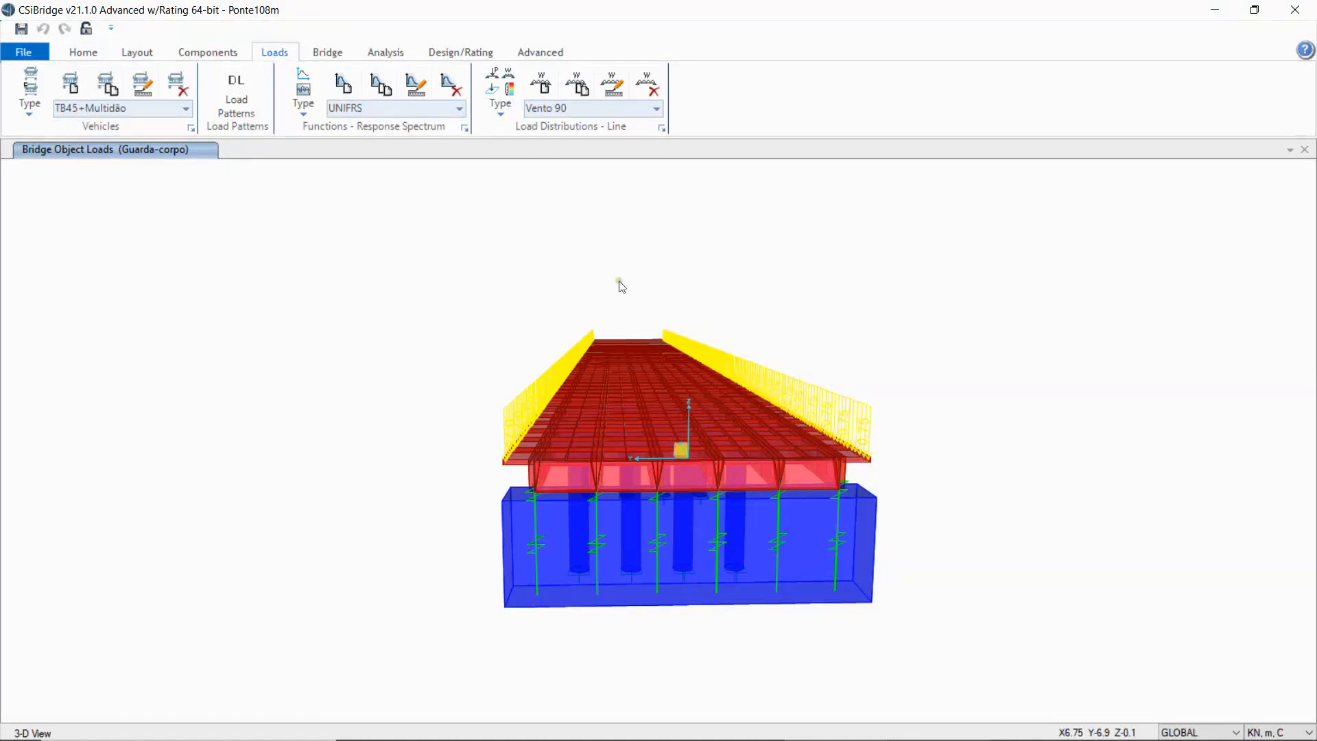
Open the line load assignments of bridge object BOBJ1 and add a new assignment row.
left_click(329, 55)
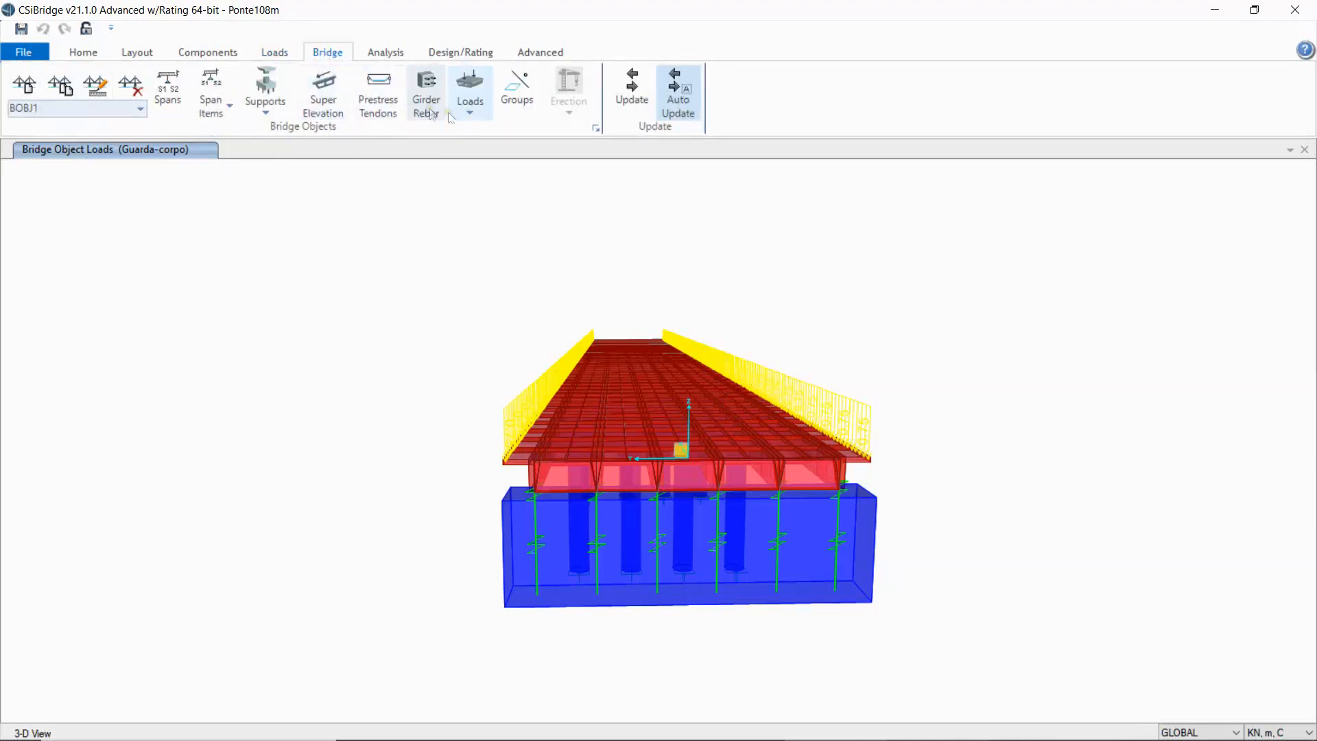
left_click(479, 115)
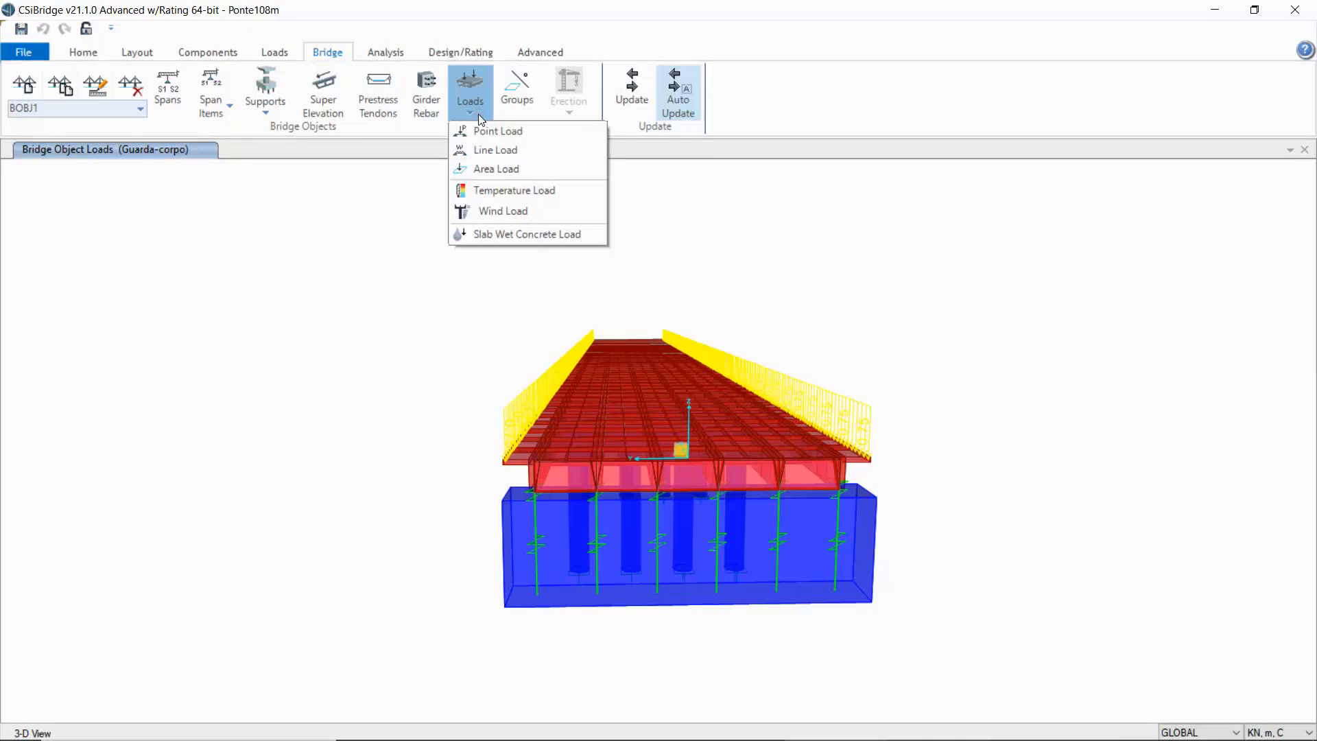
left_click(524, 151)
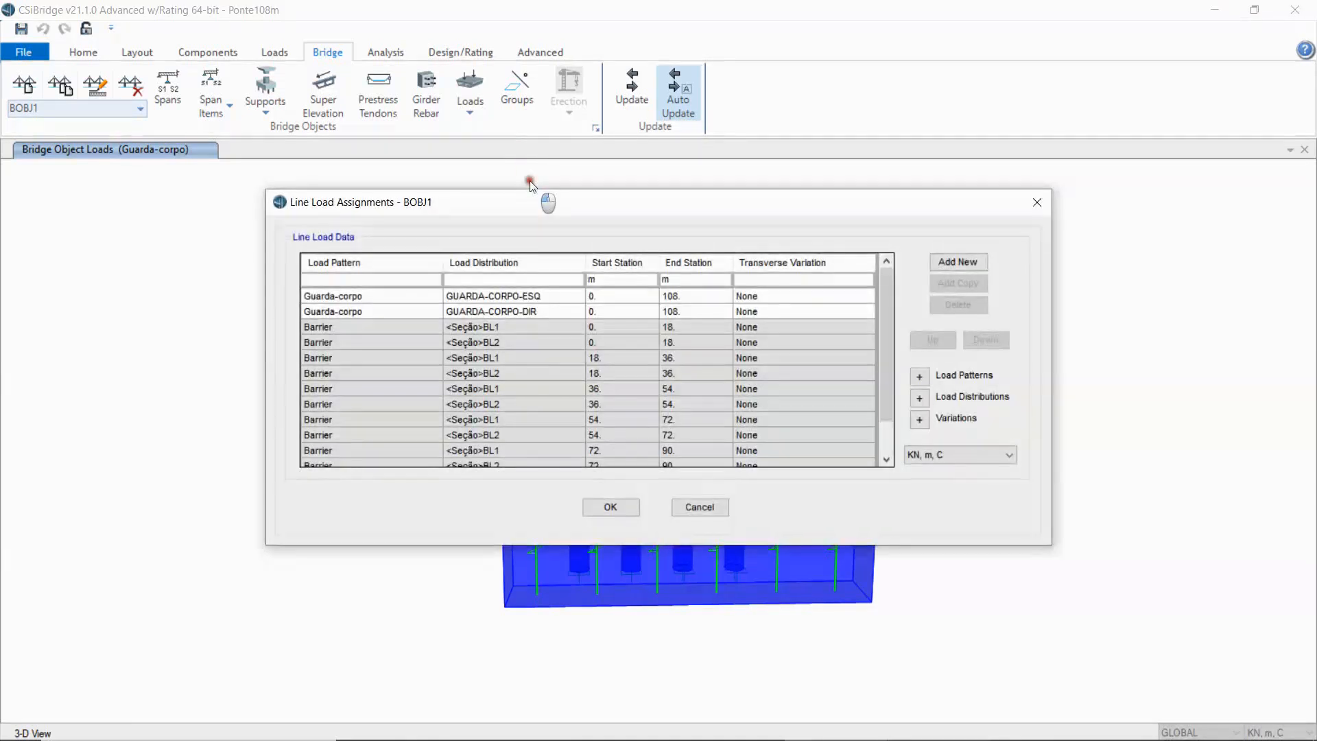
left_click_drag(887, 375, 885, 314)
left_click(961, 265)
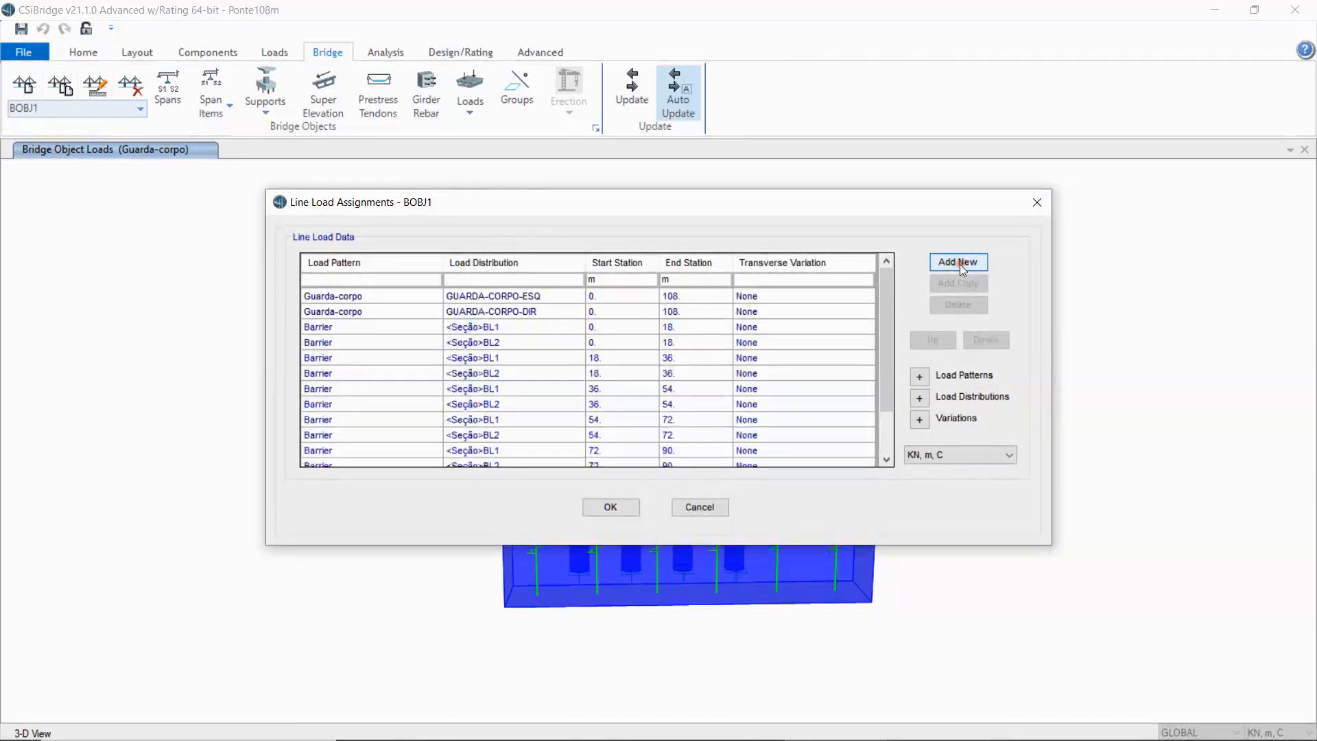
scroll(606, 417, "down", 2)
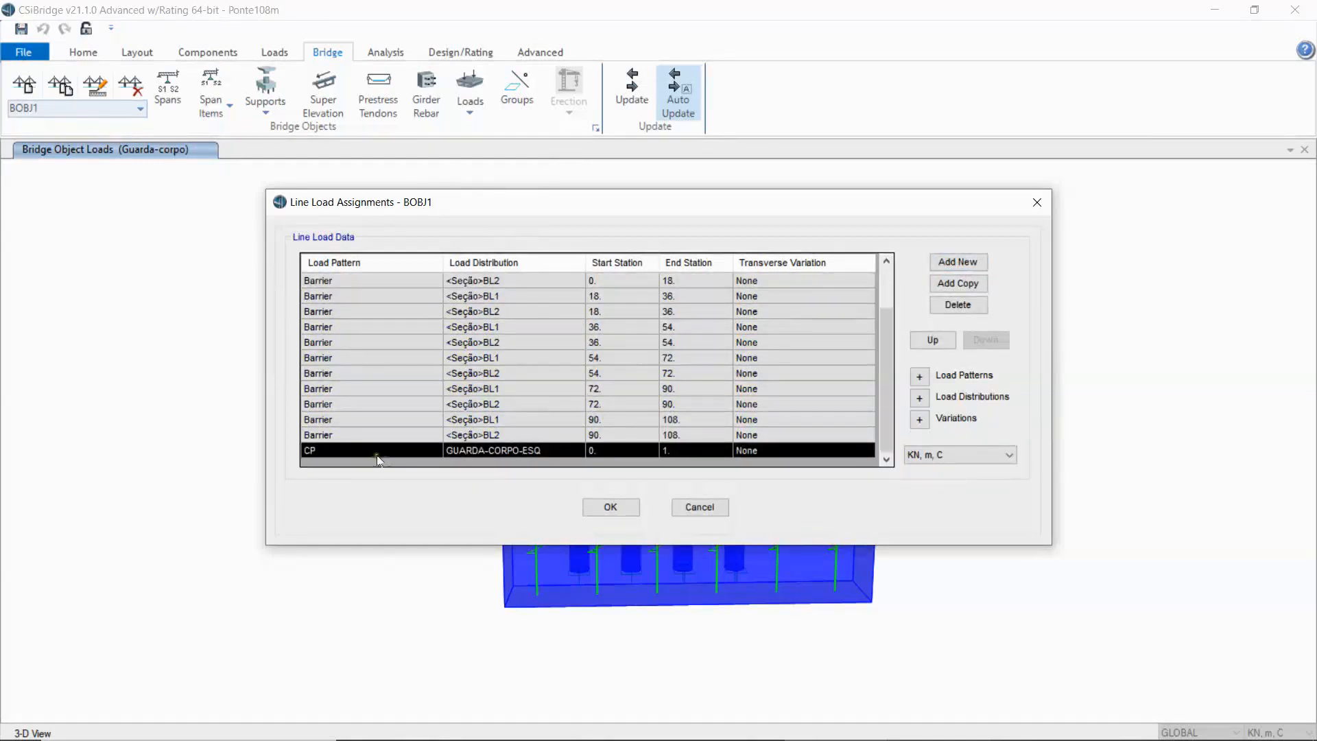
Assign the Vento 90 load distribution and the Vento 90 load pattern to the new line load row.
left_click(575, 450)
left_click(578, 451)
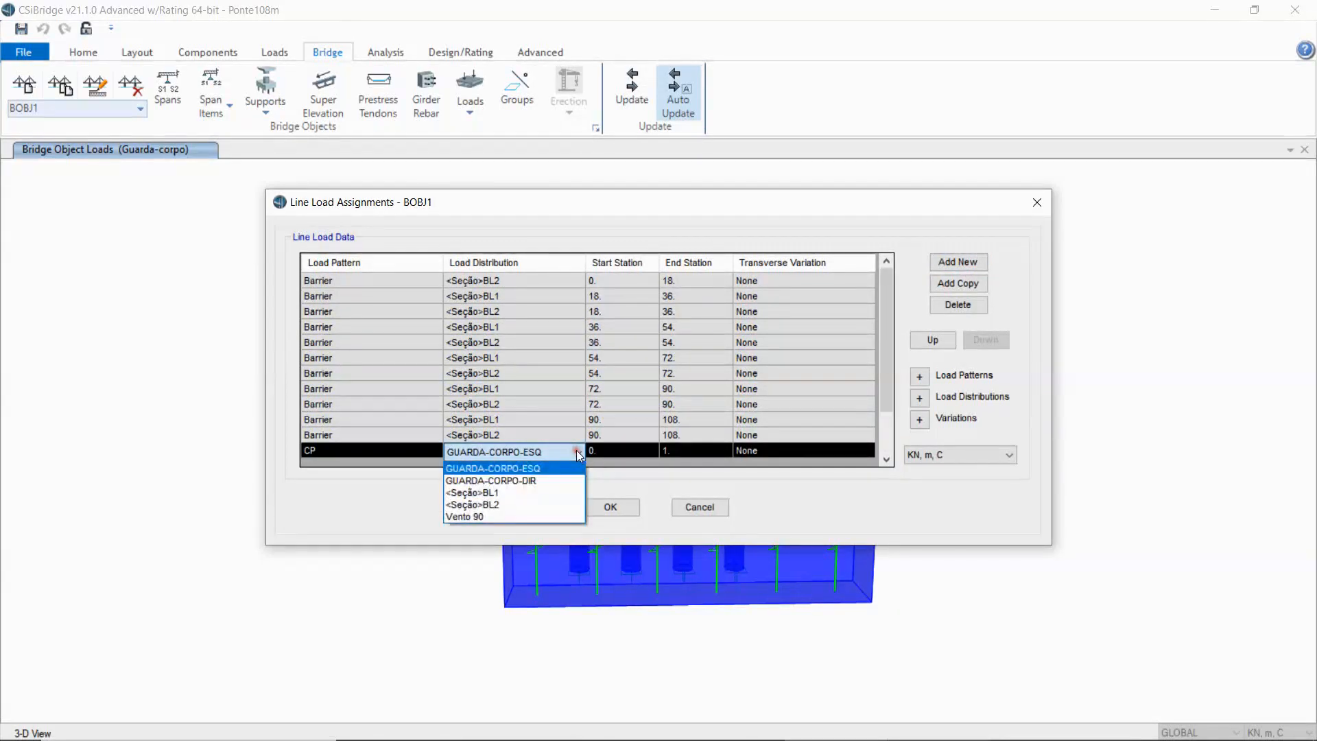
left_click(481, 516)
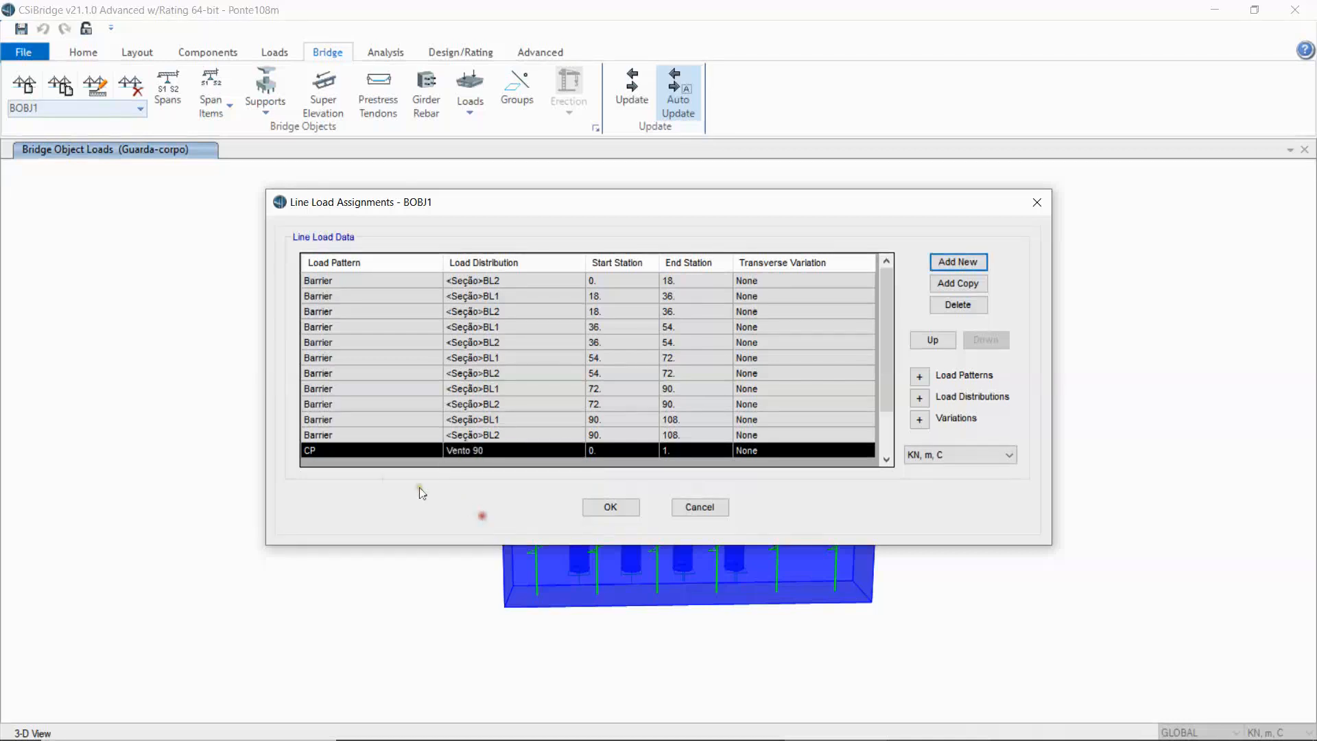
left_click(428, 450)
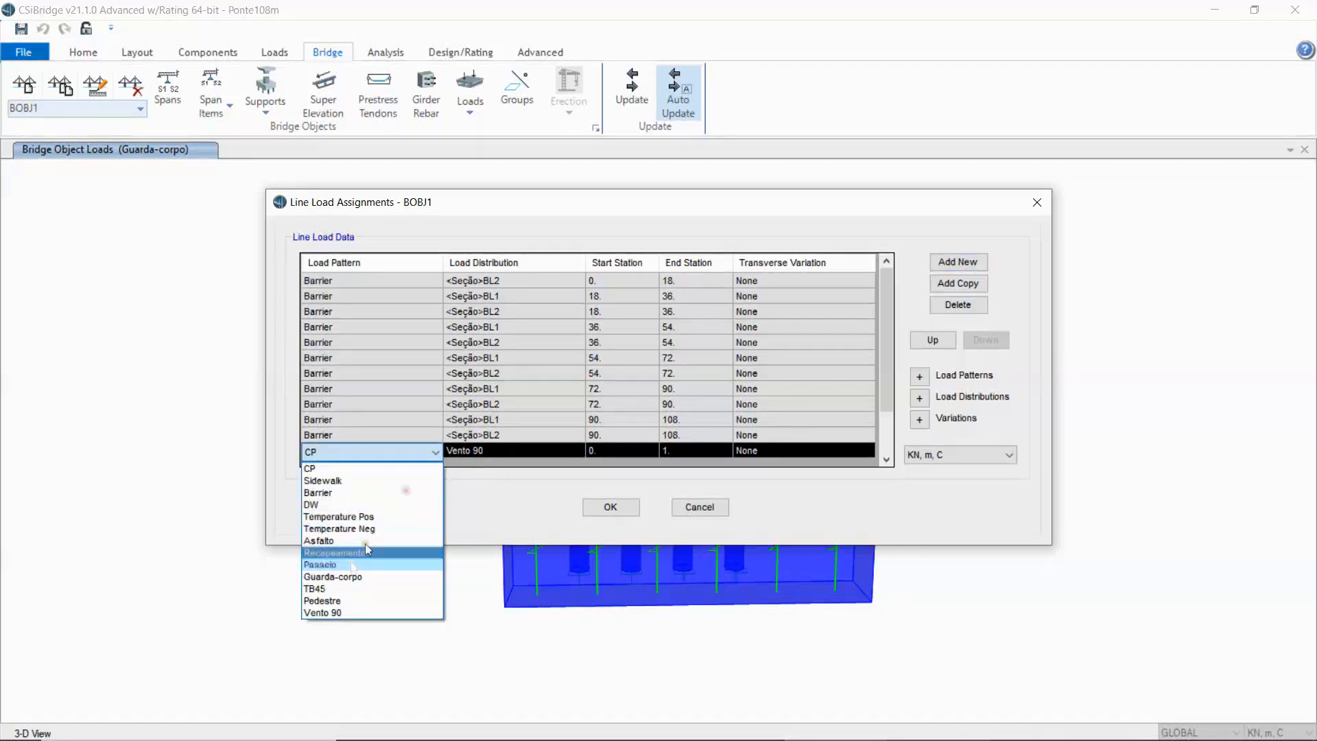
left_click(337, 614)
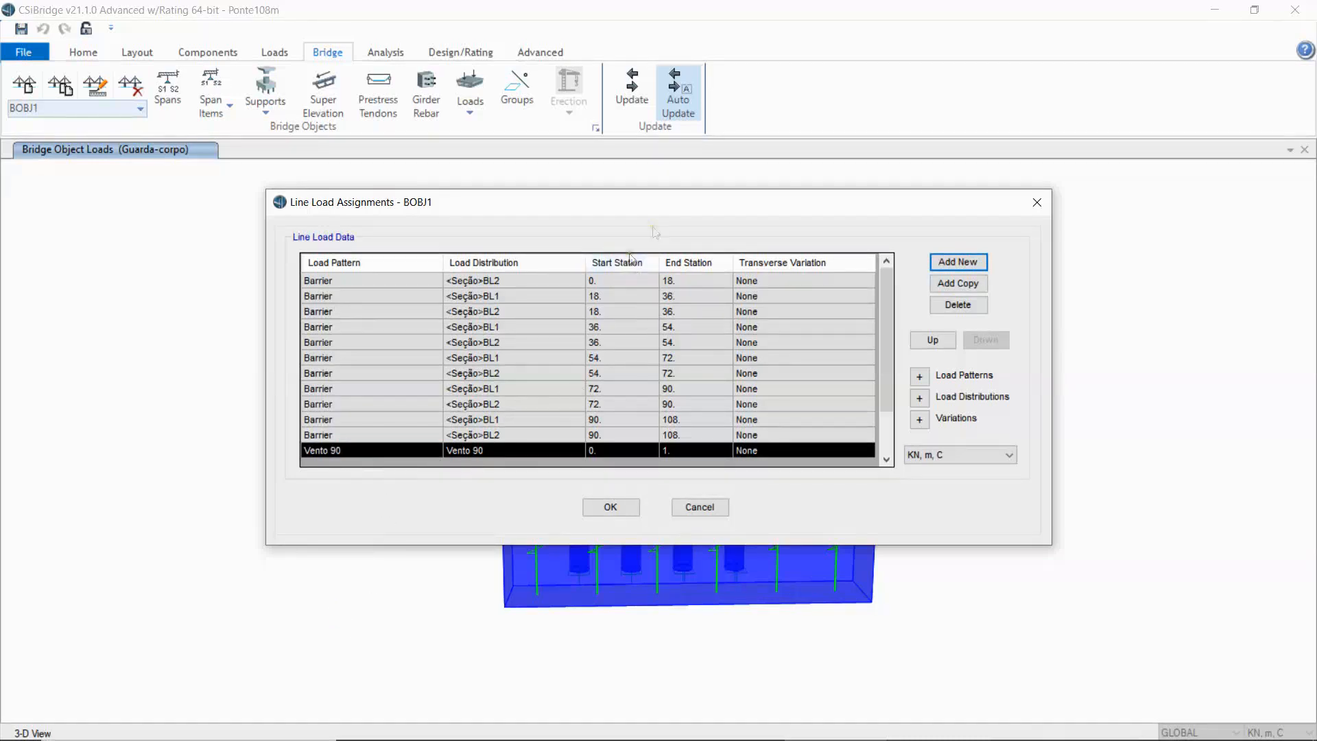
left_click_drag(659, 201, 277, 110)
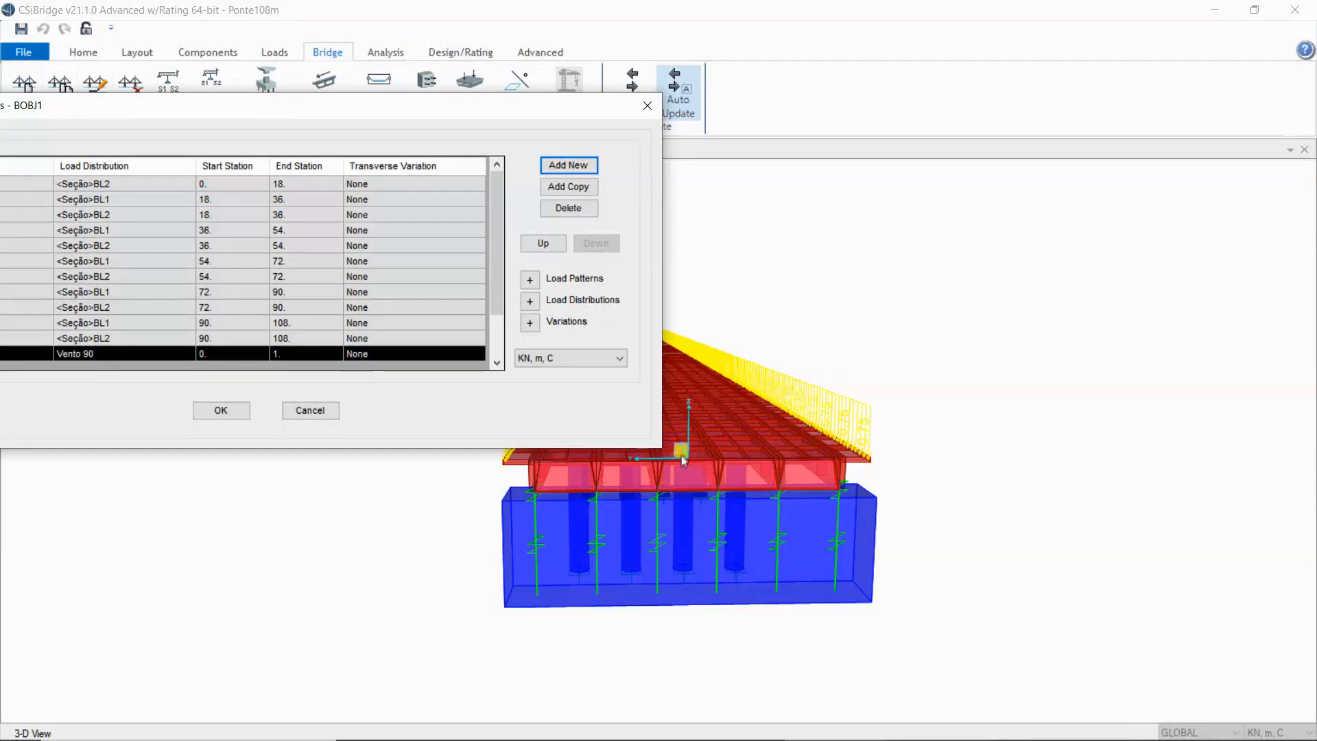
left_click_drag(321, 105, 870, 508)
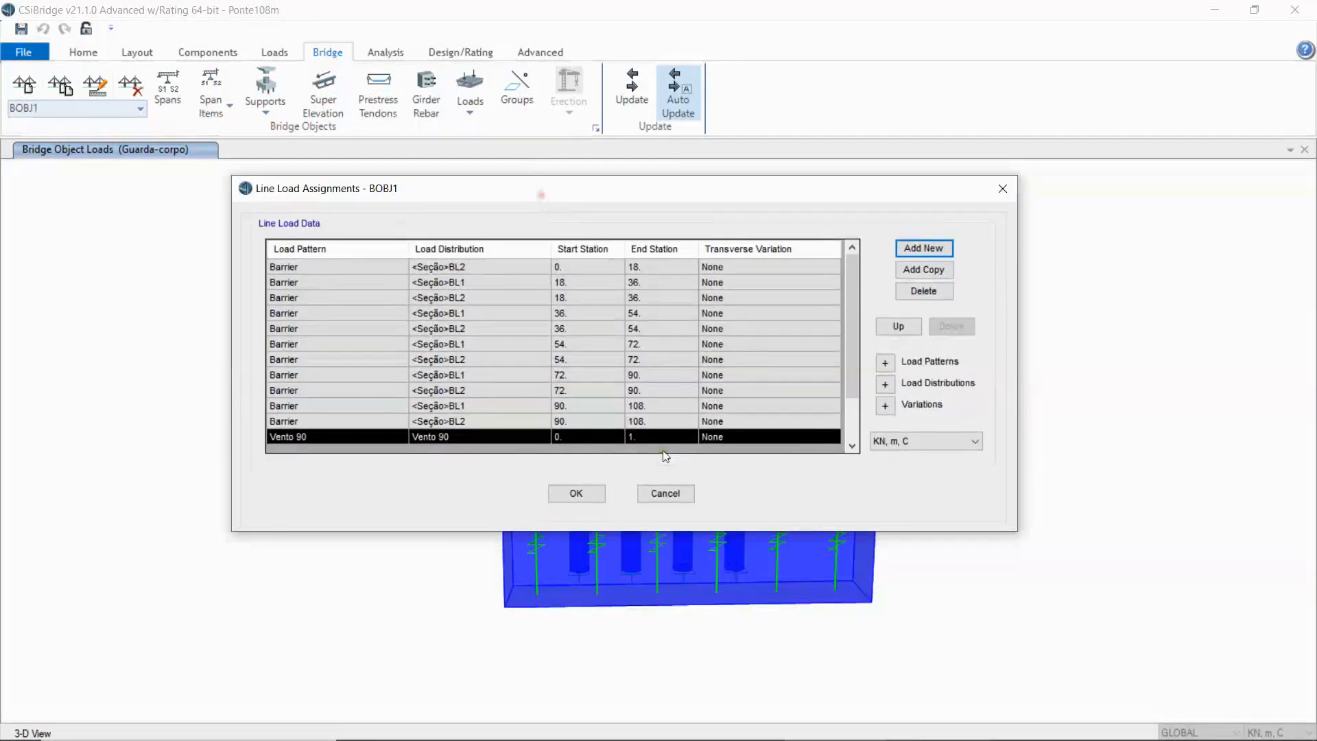
Set the end station of the Vento 90 line load row to 108 m and accept the line load assignments.
left_click(652, 439)
type("108")
left_click(584, 492)
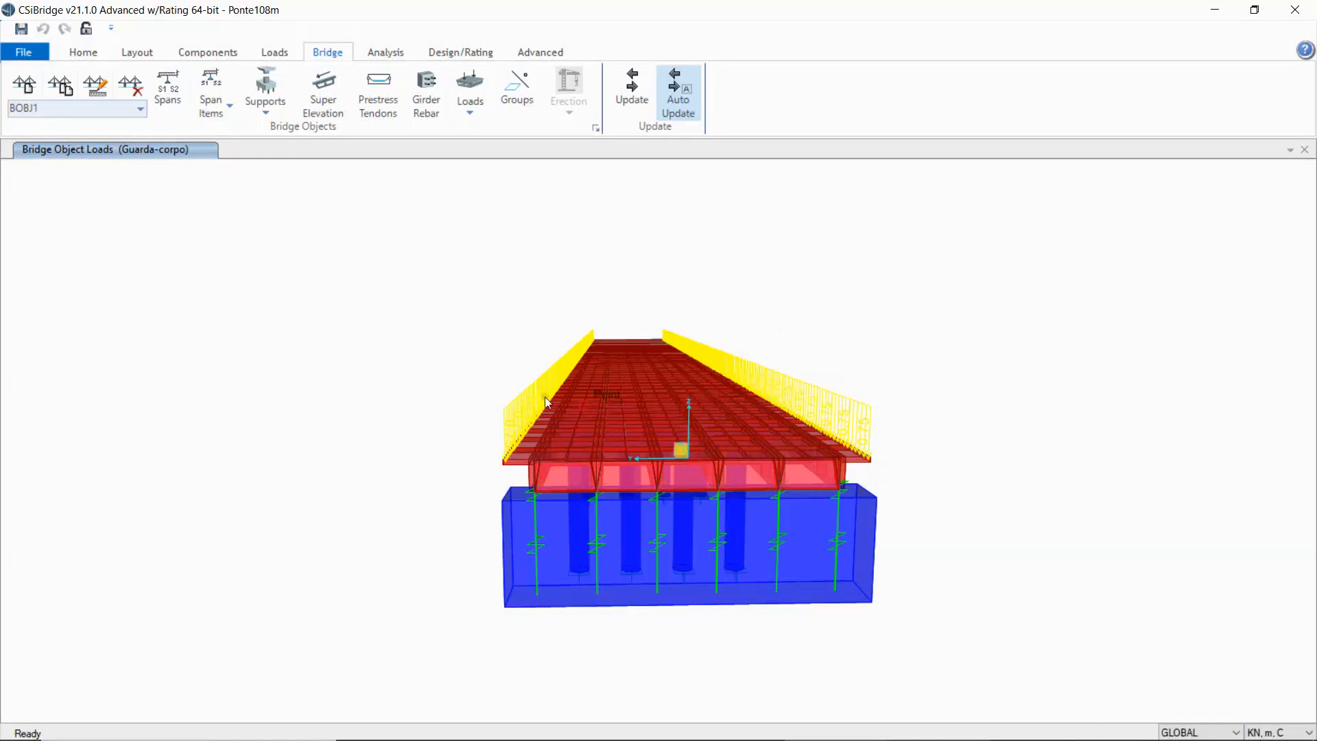
Display the Vento 90 bridge object loads on the model and examine the lateral line load along the deck edge in 3D.
left_click(83, 54)
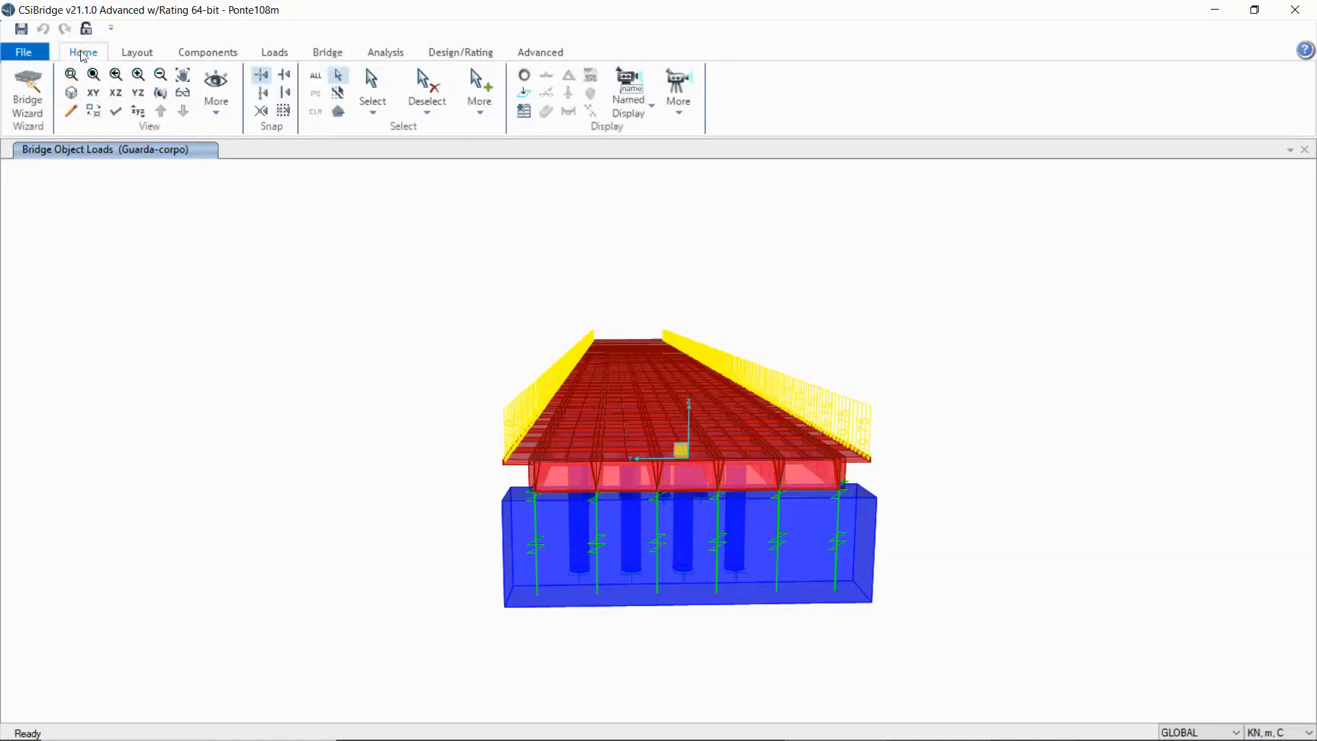
left_click(525, 94)
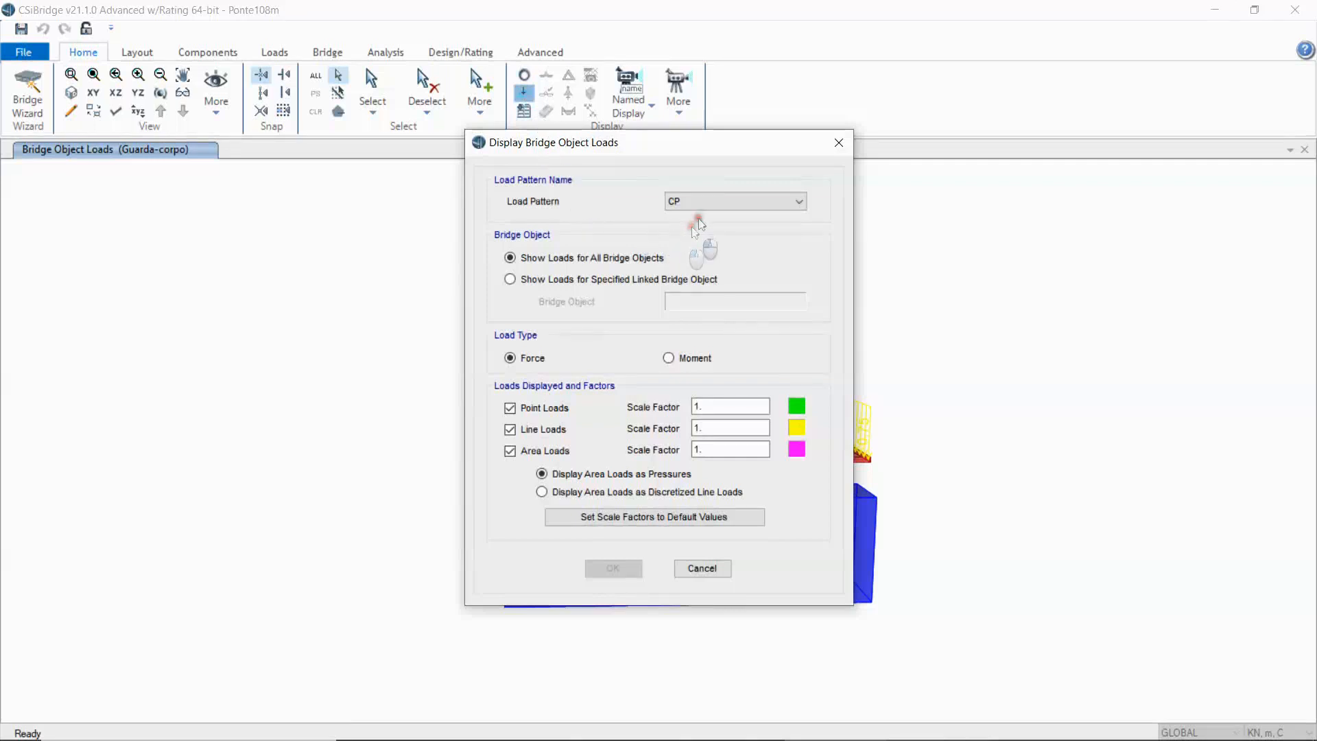
left_click(710, 203)
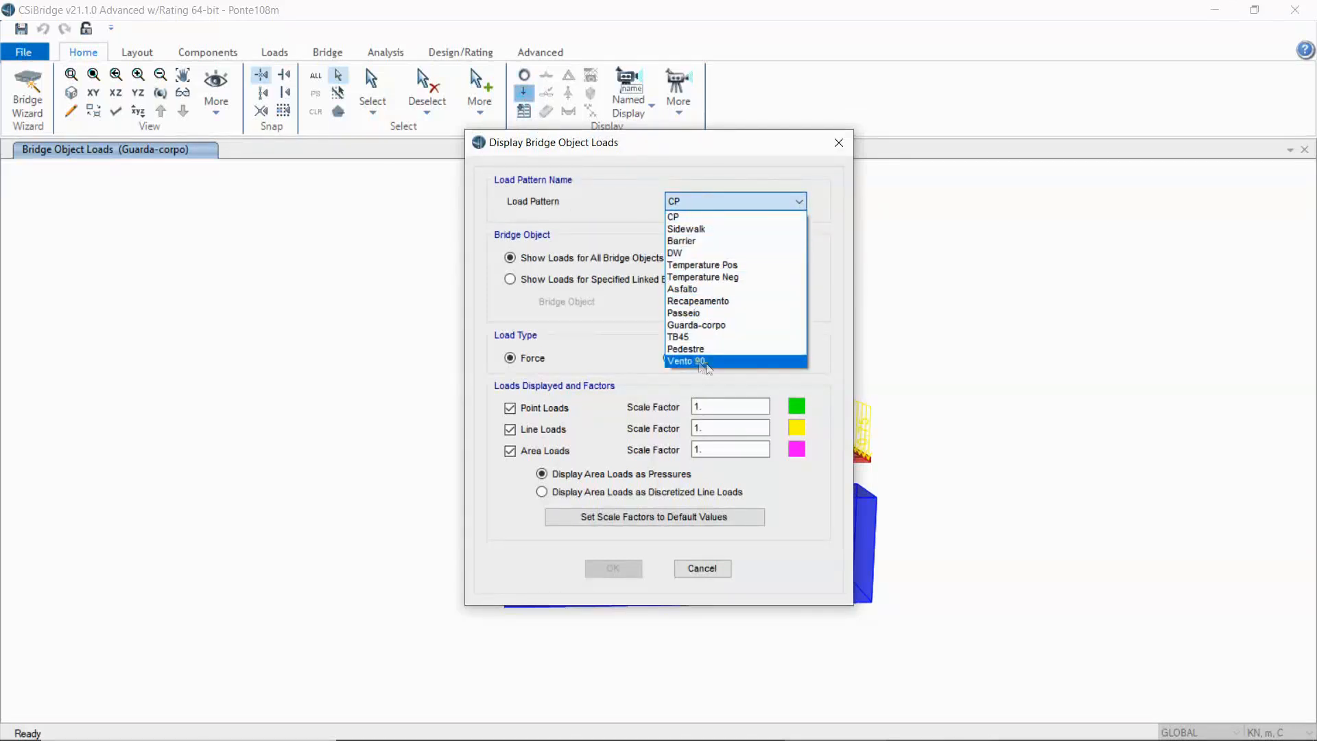
left_click(715, 361)
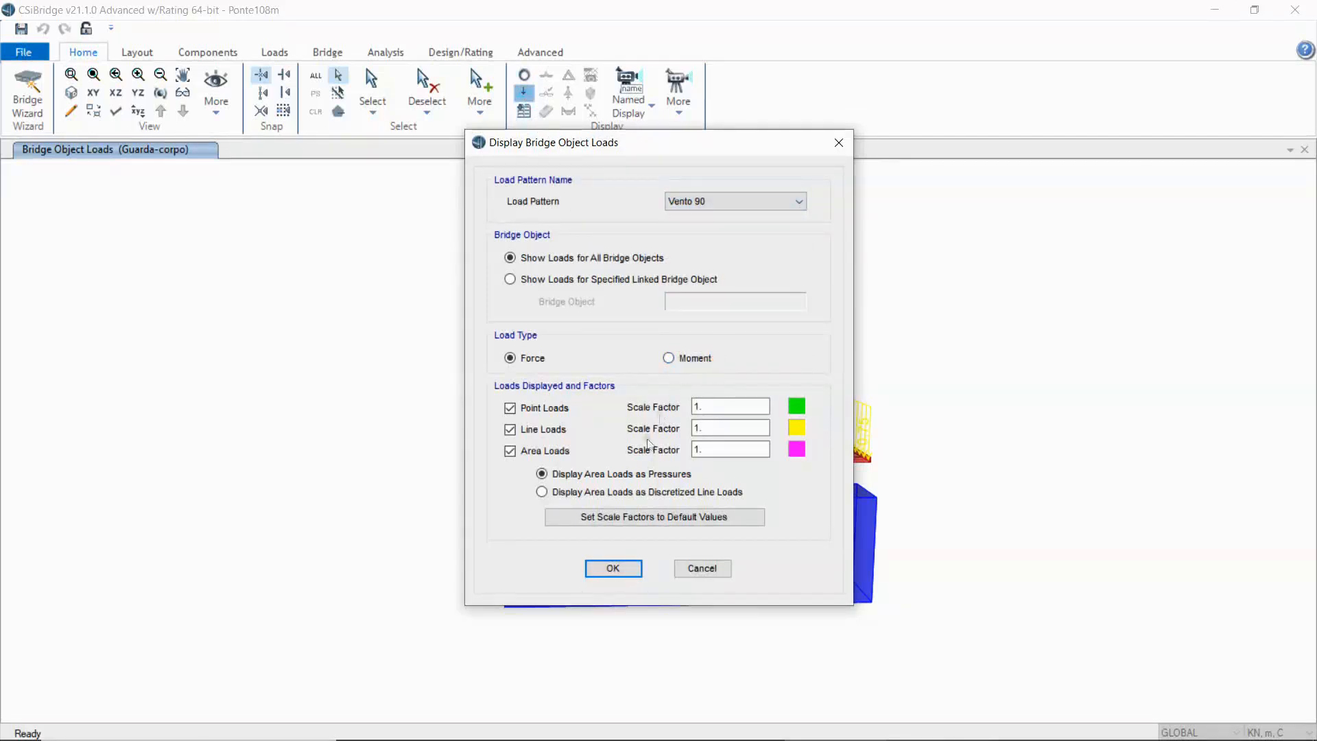
left_click(627, 570)
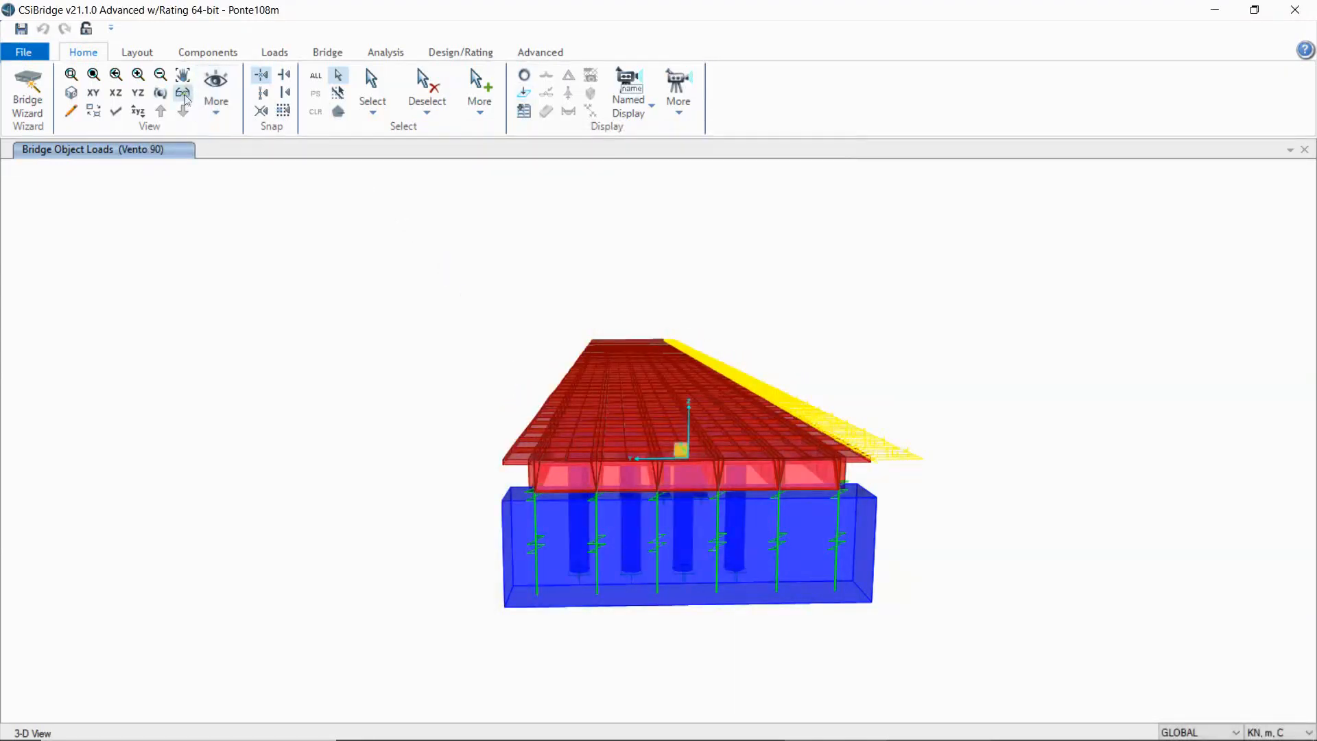
left_click(161, 92)
mouse_move(481, 360)
left_mouse_down()
mouse_move(670, 446)
mouse_move(638, 459)
left_mouse_up()
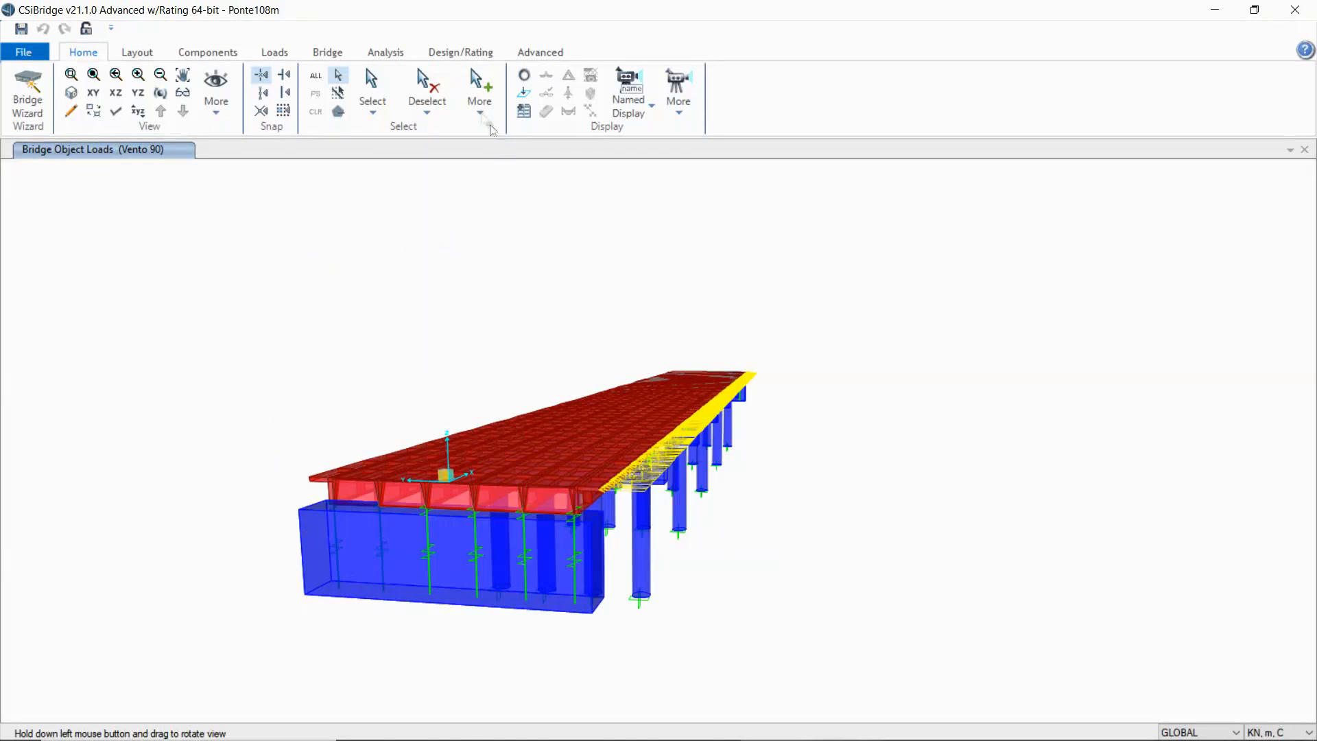
Create a new load combination and name it ELS.
left_click(470, 53)
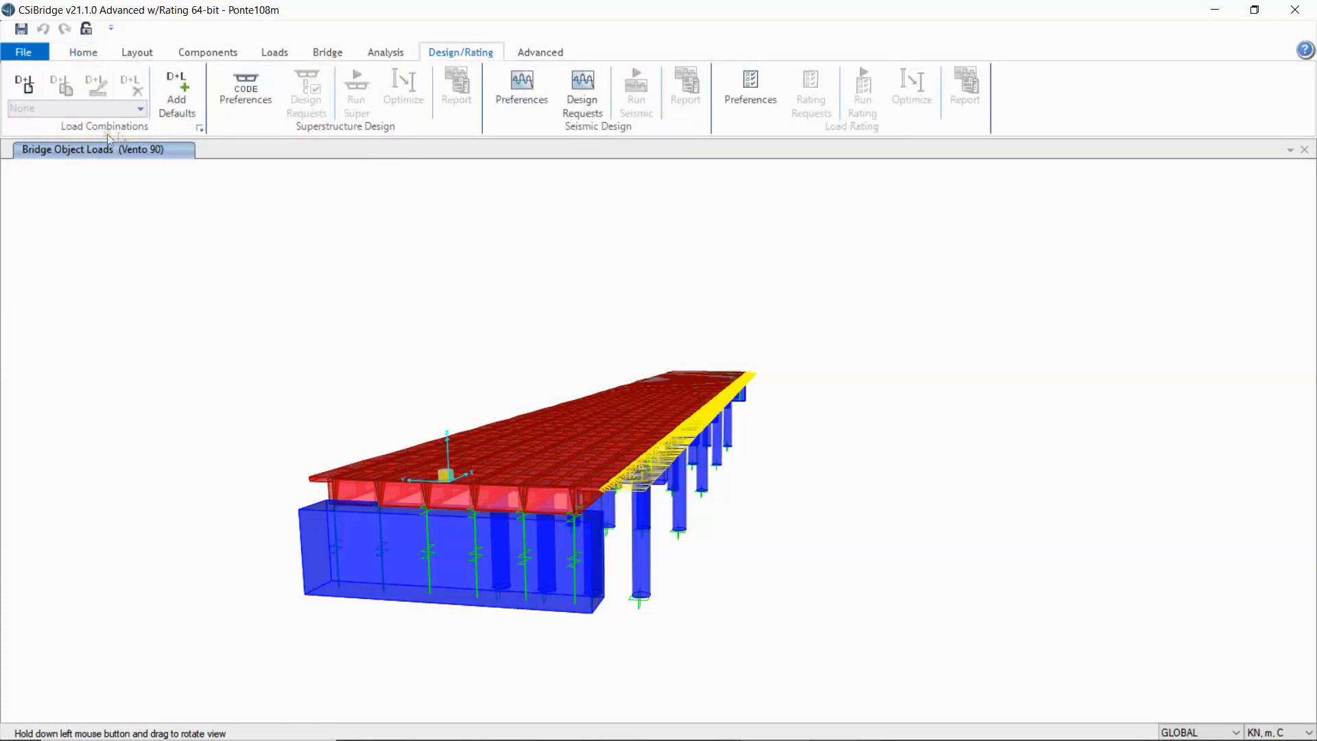
left_click(33, 90)
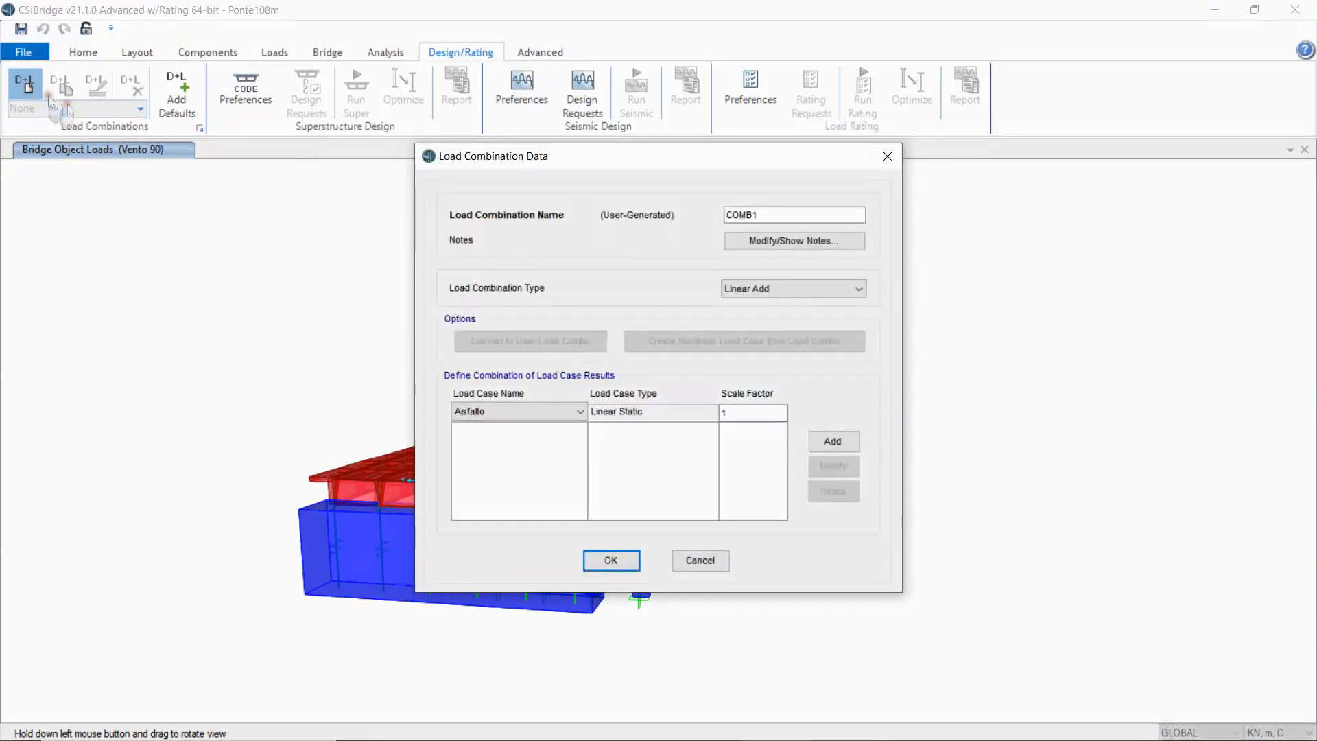
left_click(769, 214)
double_click(769, 214)
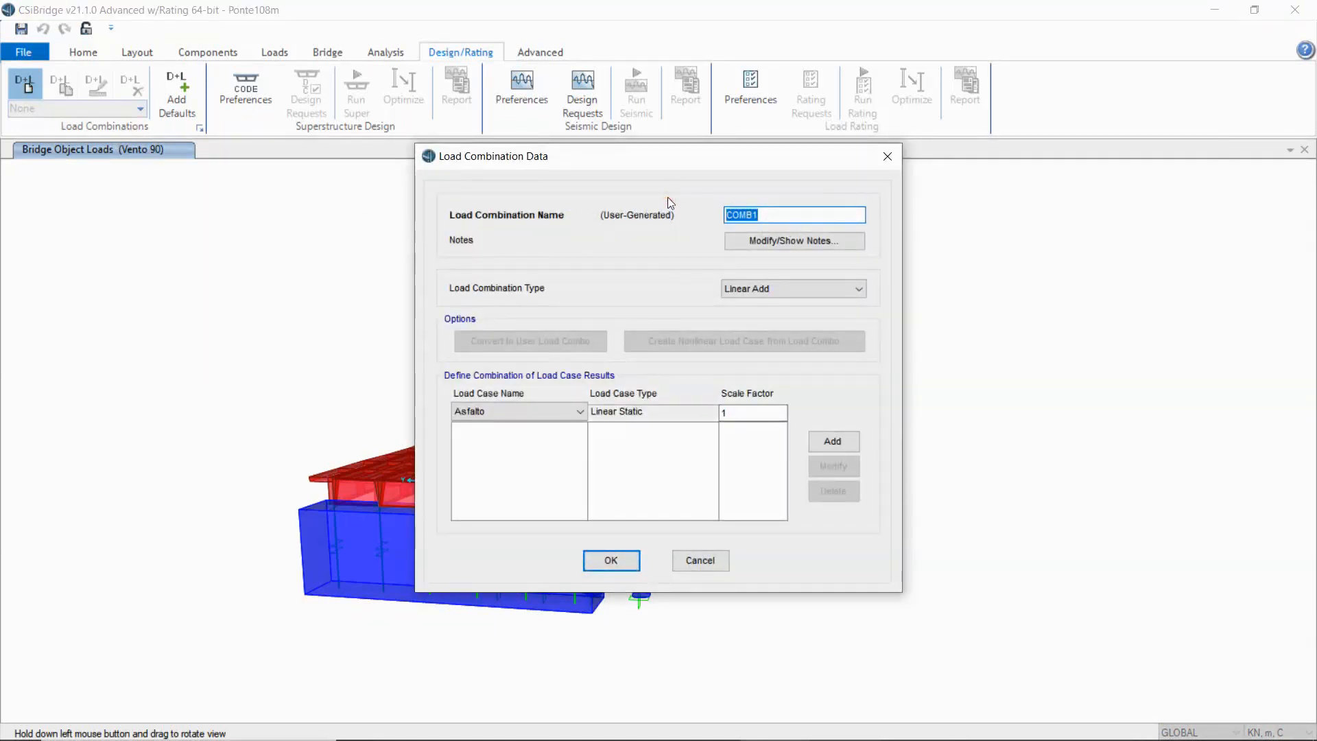
type("ELS")
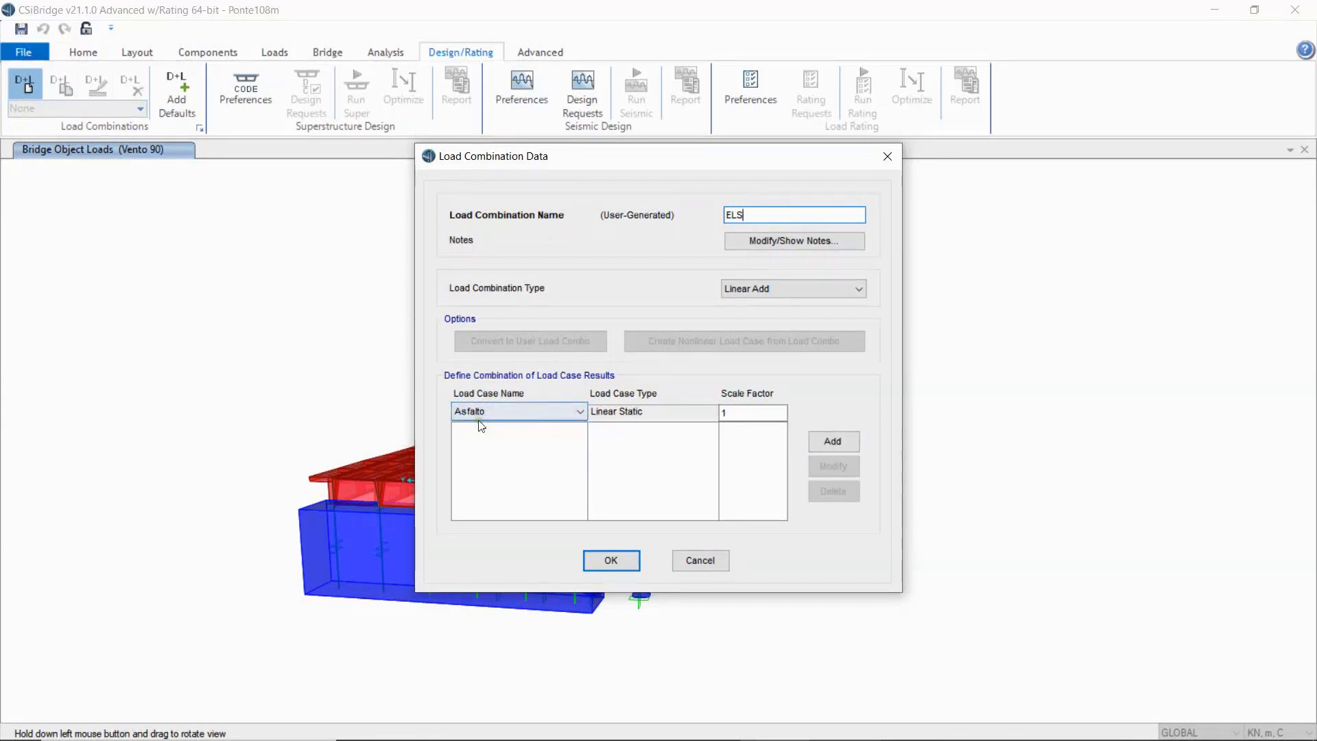
Add the Asfalto, Guarda-corpo and Passeio load cases to the ELS combination with a scale factor of 1.
left_click(830, 441)
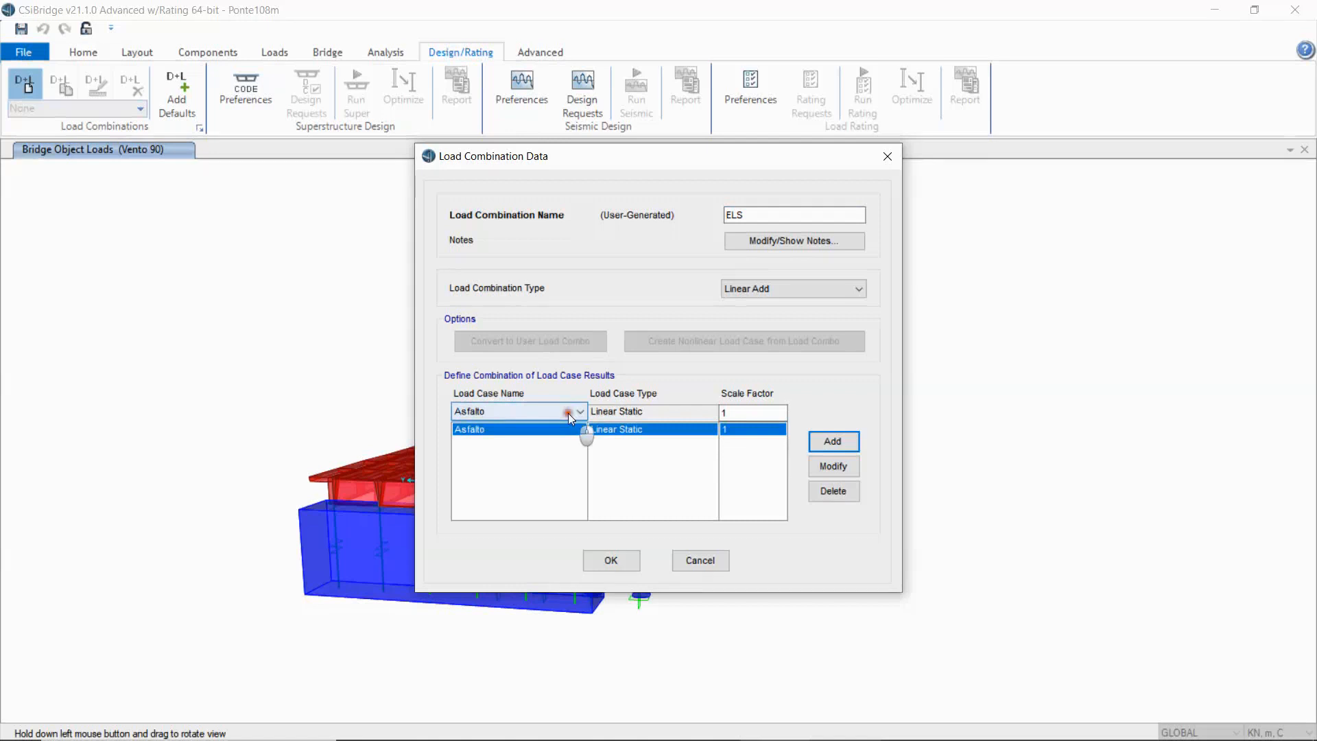
left_click(568, 413)
left_click(491, 440)
left_click(832, 441)
left_click(549, 412)
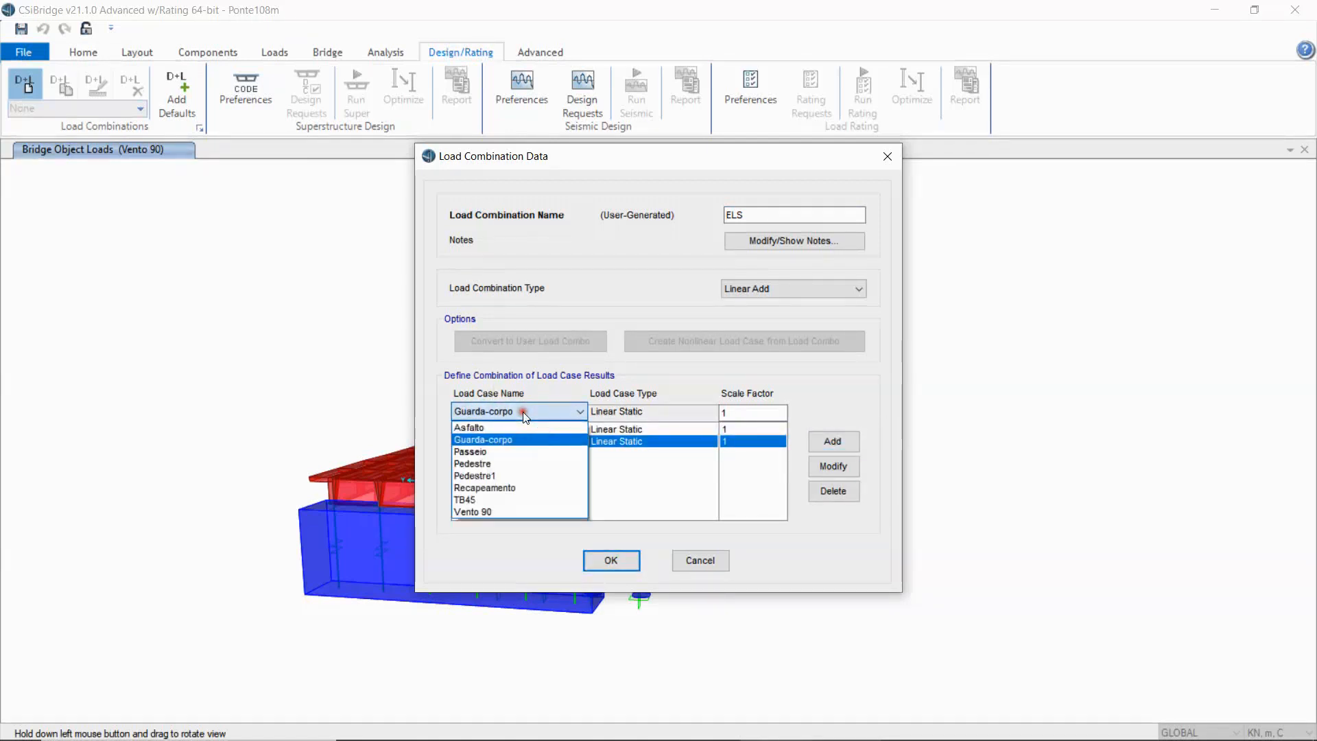
left_click(507, 452)
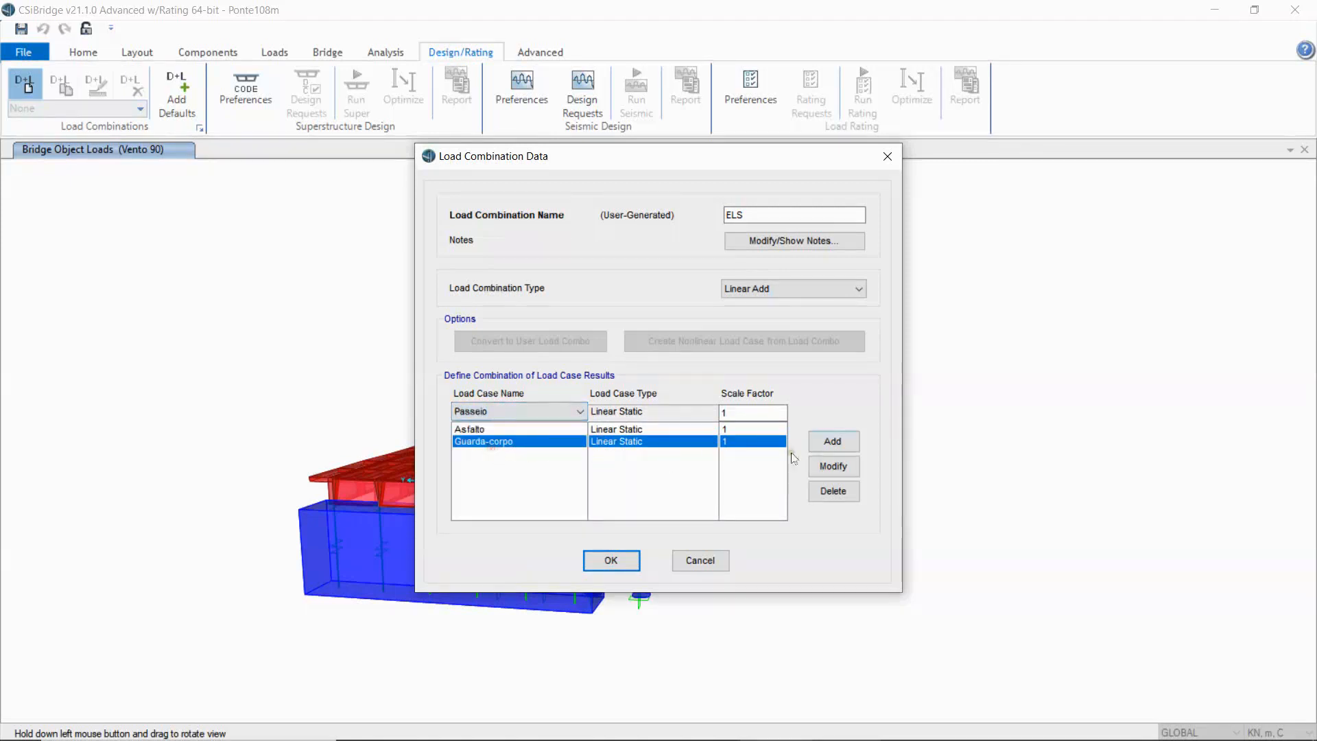
left_click(834, 442)
Add the Pedestre and Recapeamento load cases to the ELS combination with a scale factor of 1.
left_click(548, 411)
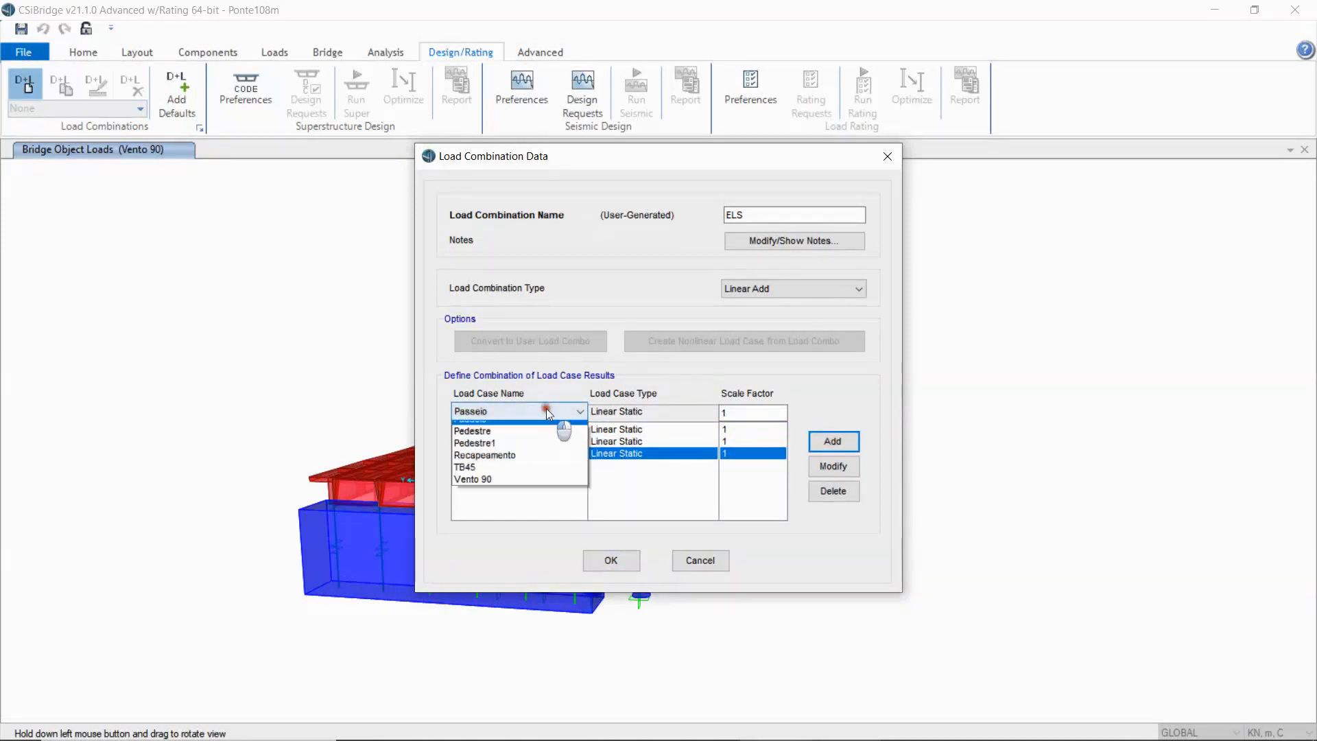
left_click(489, 463)
left_click(833, 441)
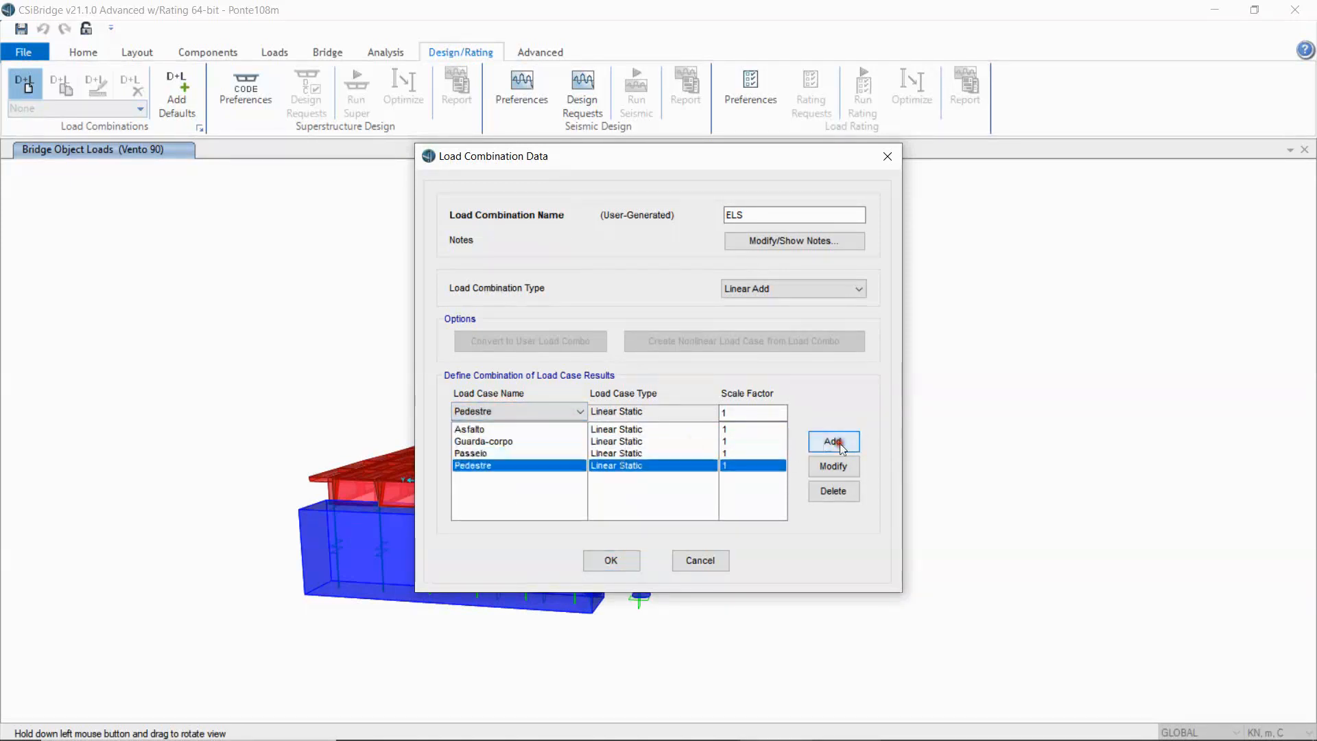
left_click(533, 416)
left_click(487, 488)
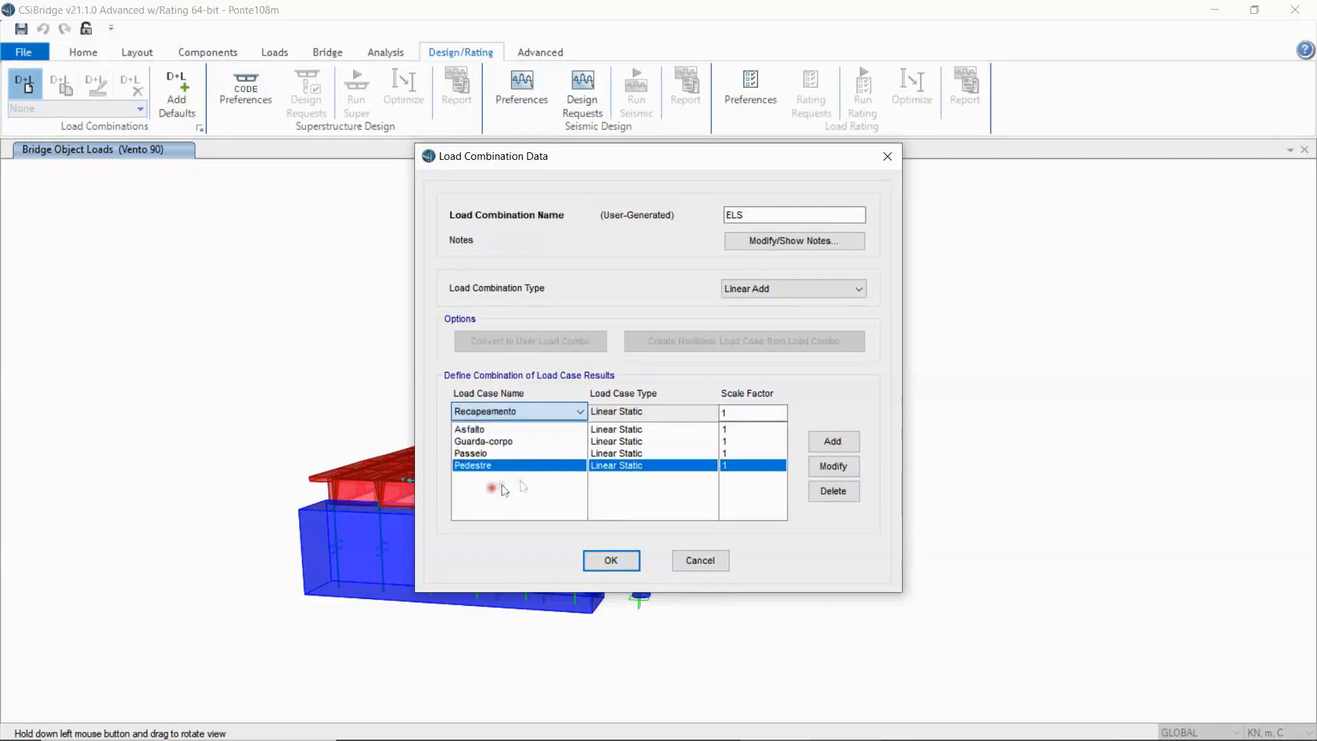
left_click(832, 441)
Add the TB45 and Vento 90 load cases to ELS with a scale factor of 1 and accept the combination.
left_click(533, 410)
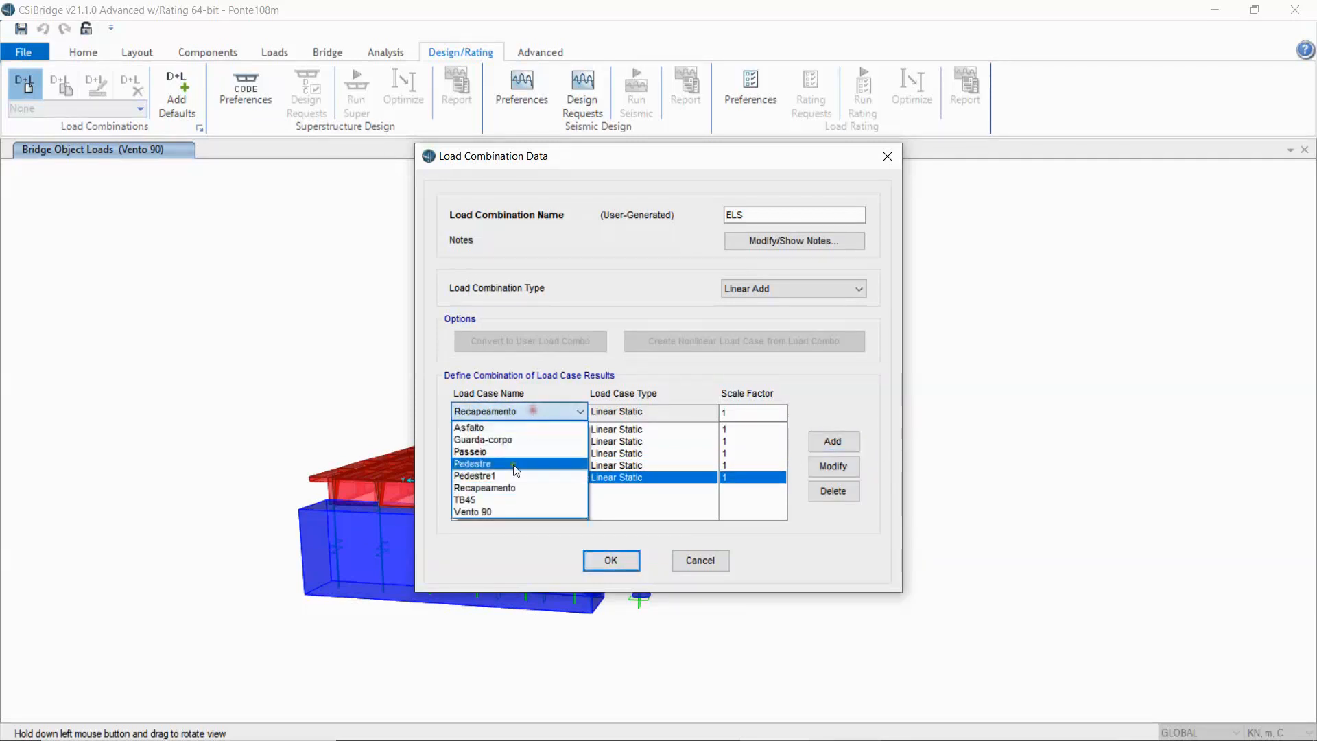
left_click(480, 501)
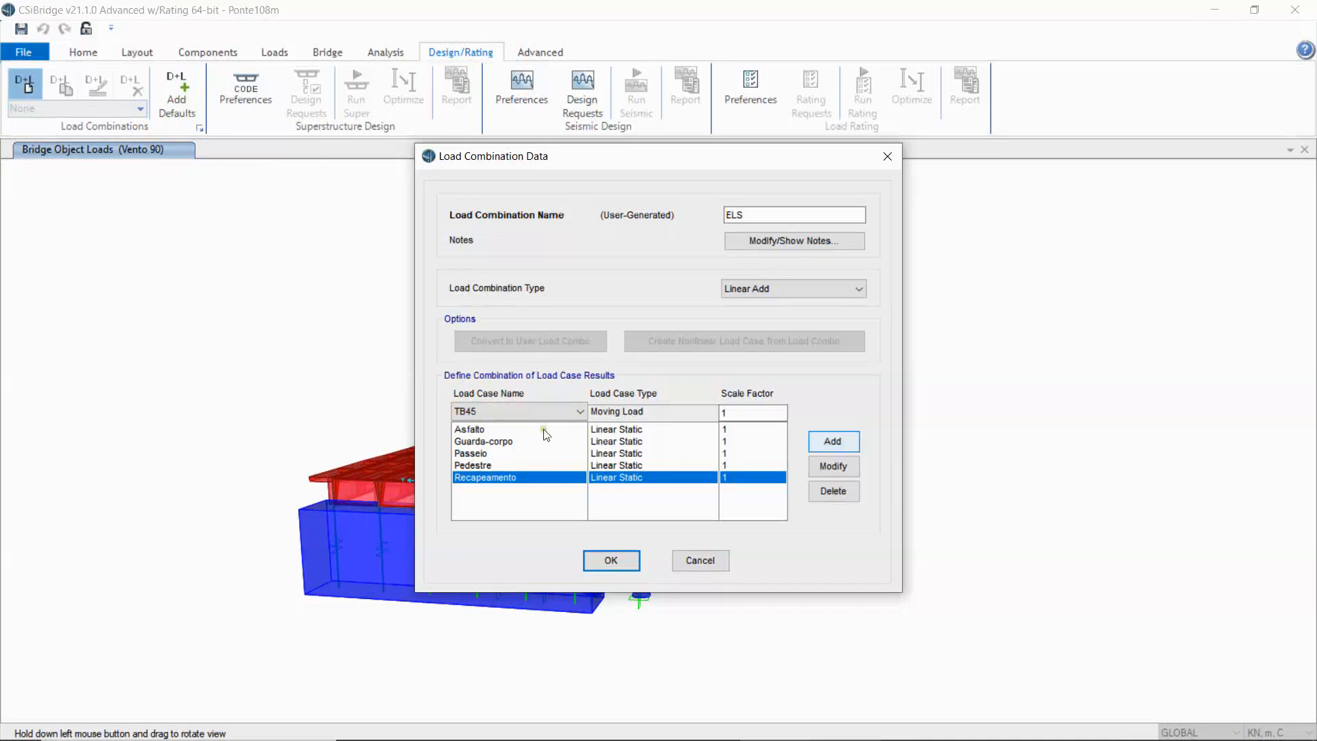
left_click(839, 444)
left_click(534, 410)
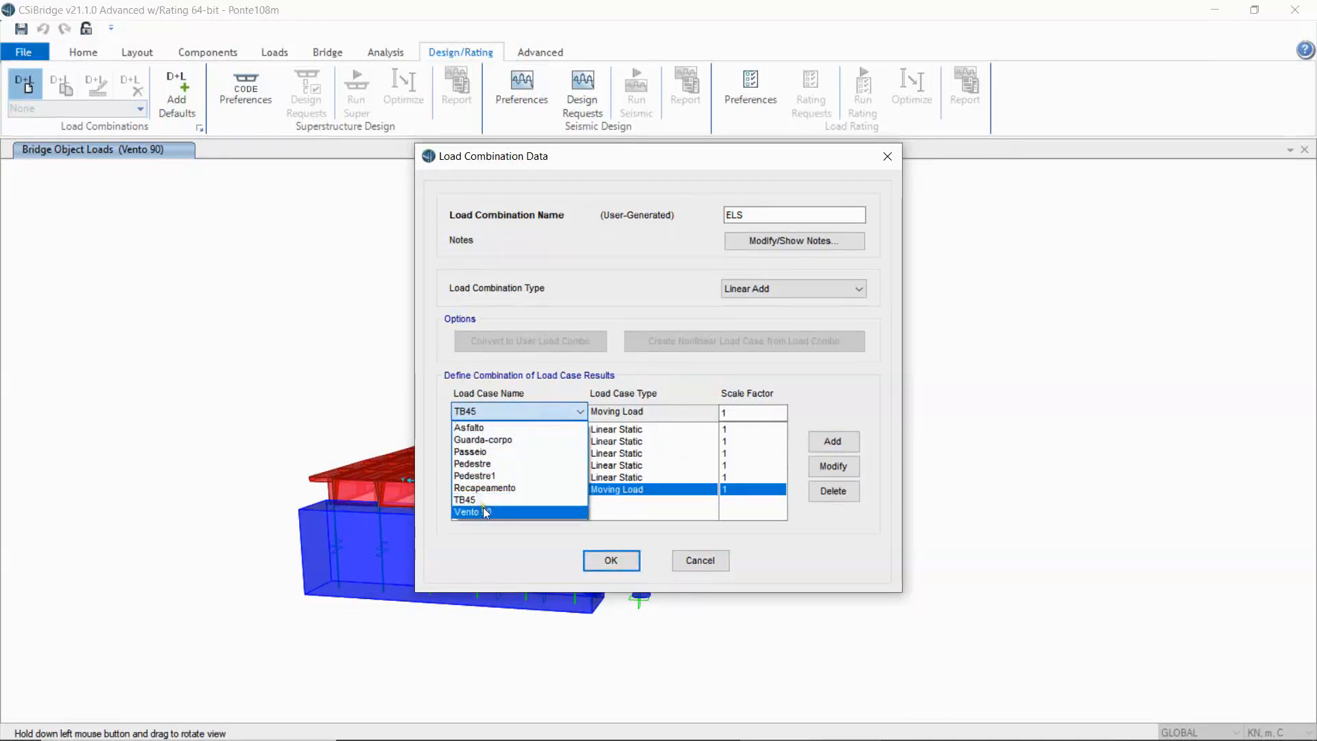
left_click(476, 511)
left_click(840, 443)
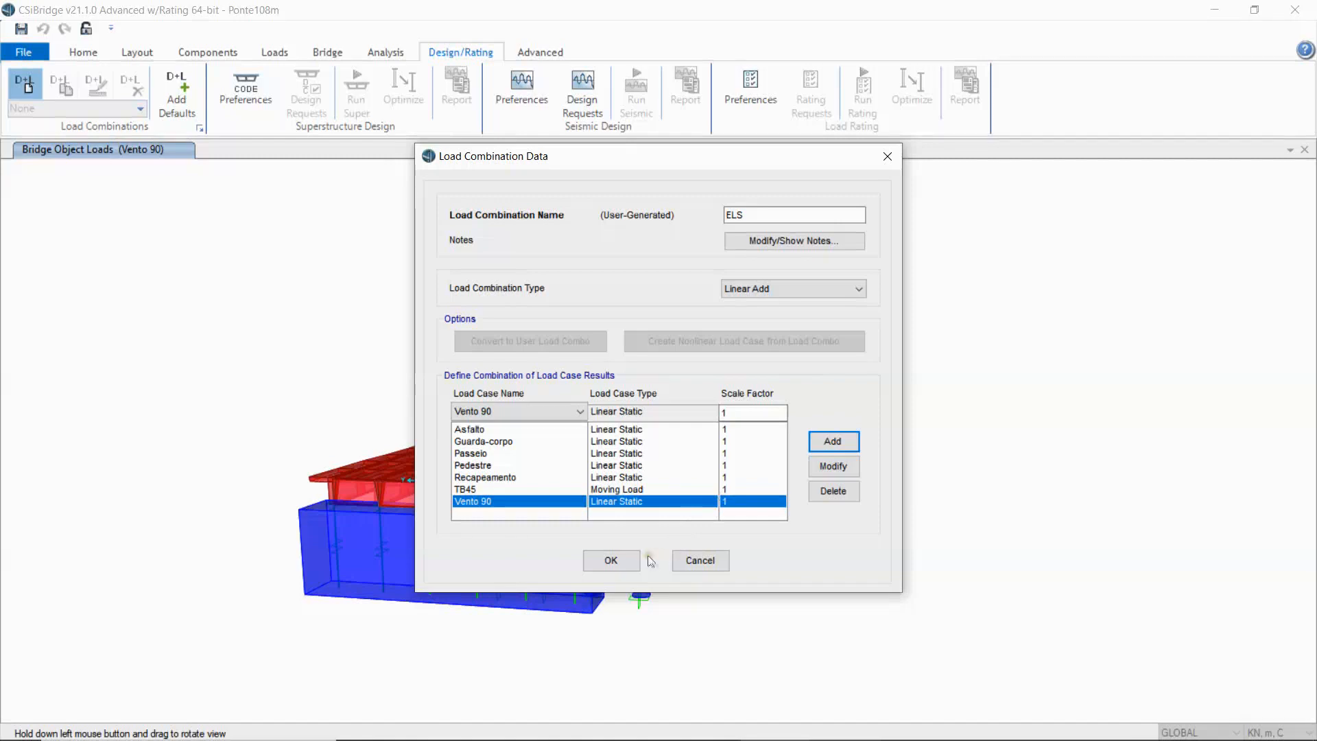
left_click(620, 563)
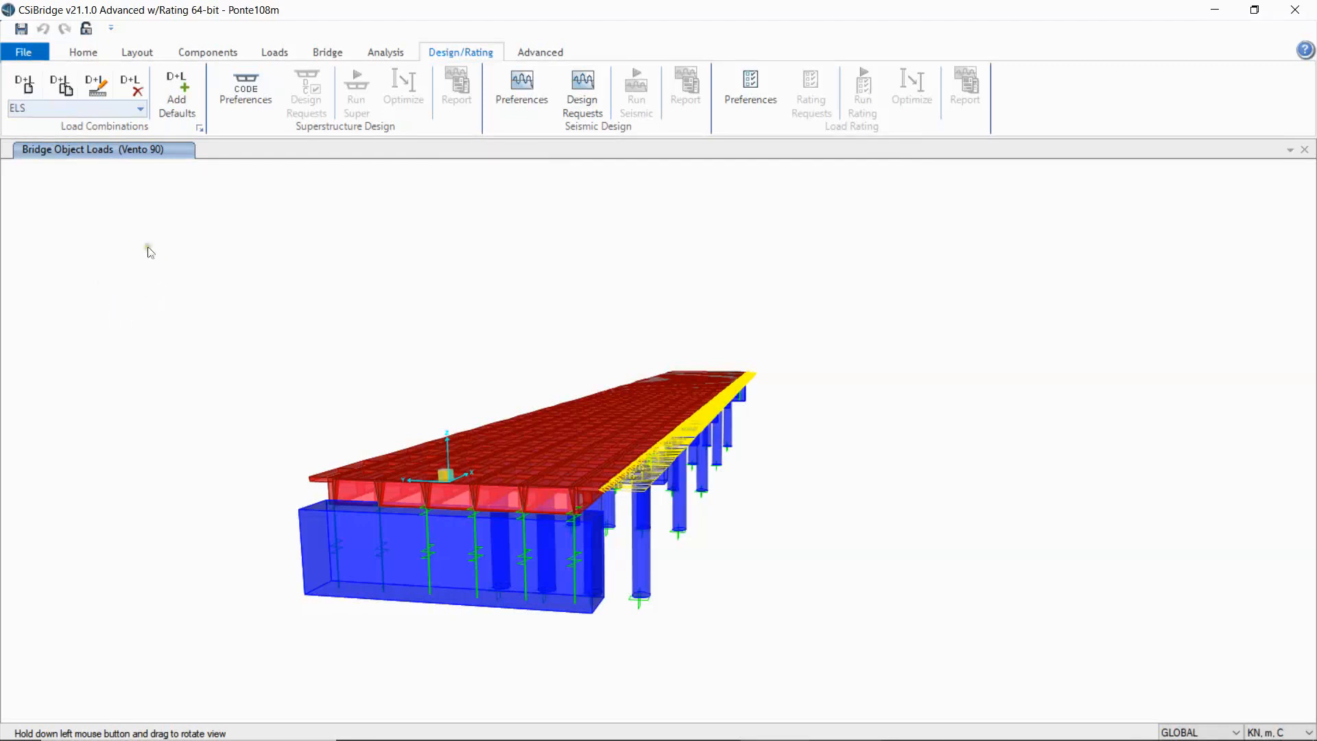
Create a second load combination and name it ELU.
left_click(27, 86)
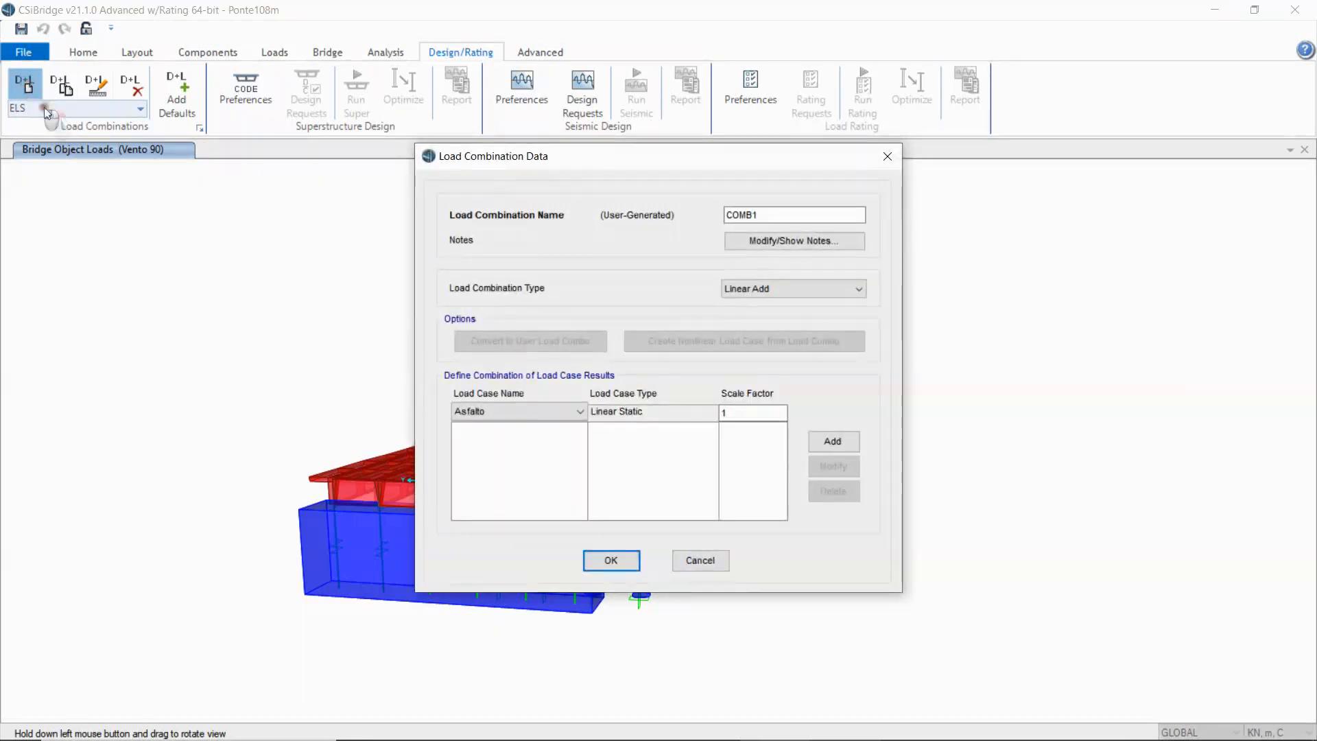
left_click(777, 216)
double_click(776, 216)
type("ELU")
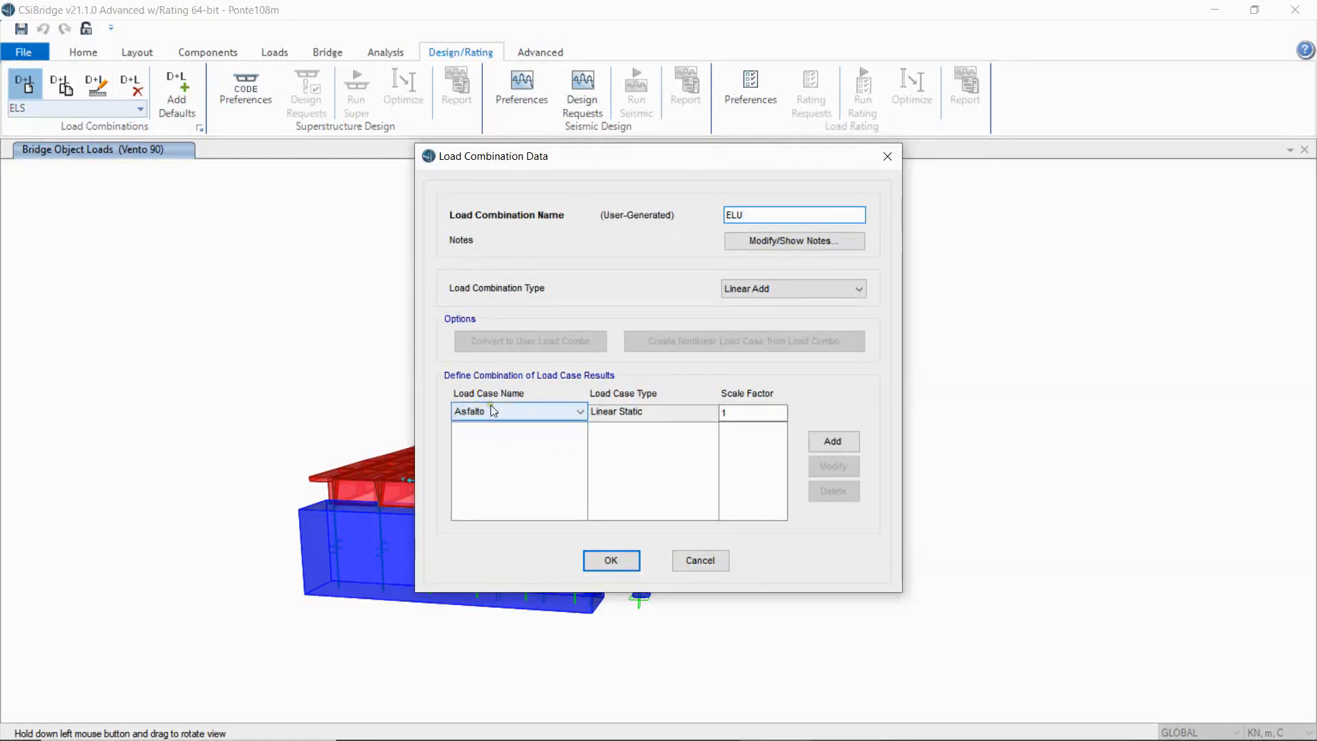
Add the Asfalto, Guarda-corpo and Passeio load cases to the ELU combination with a scale factor of 1.
left_click(832, 441)
left_click(512, 413)
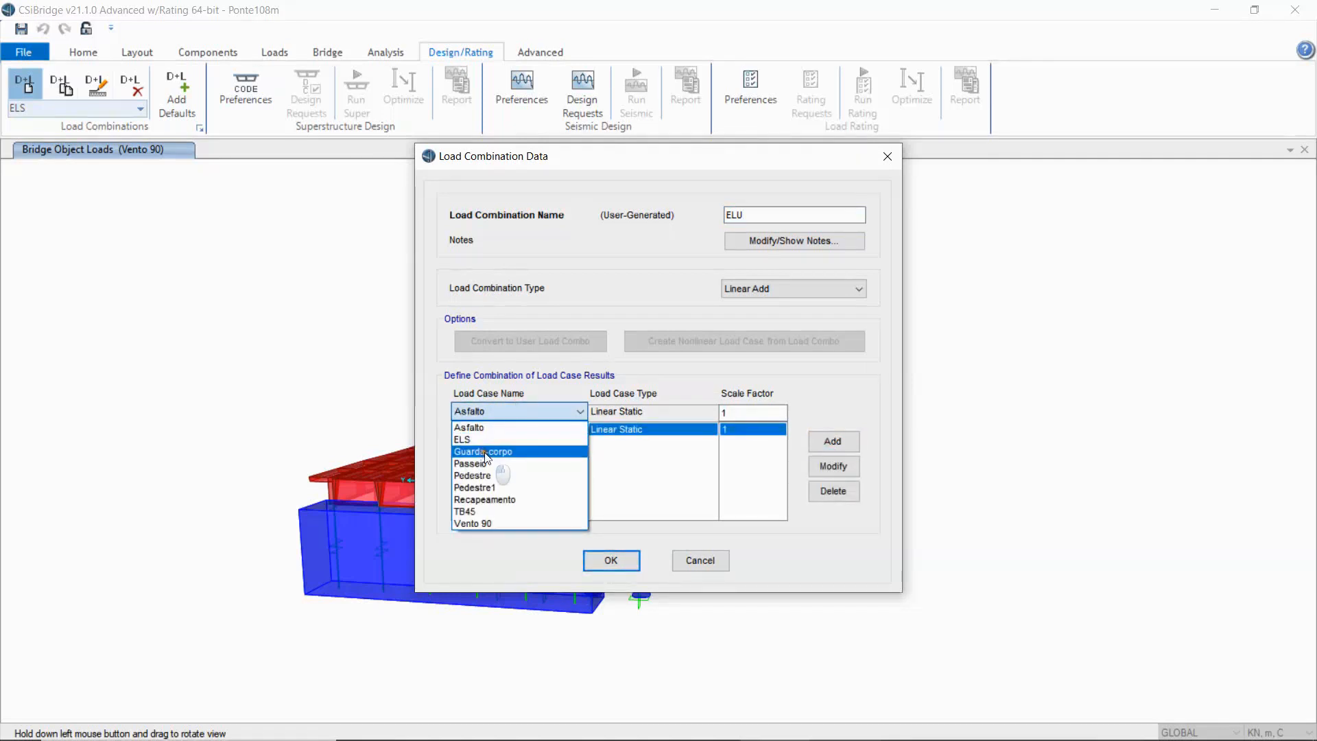
left_click(486, 452)
left_click(832, 441)
left_click(524, 410)
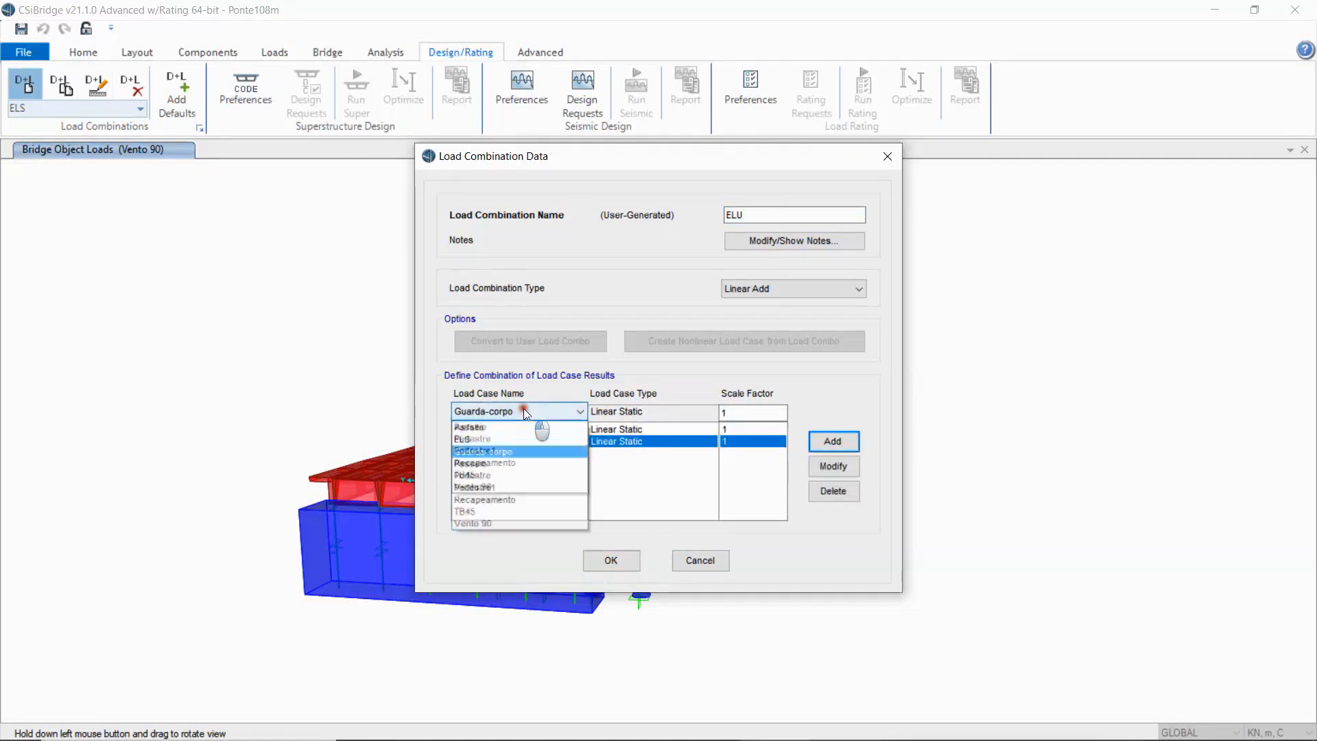
left_click(480, 463)
left_click(832, 441)
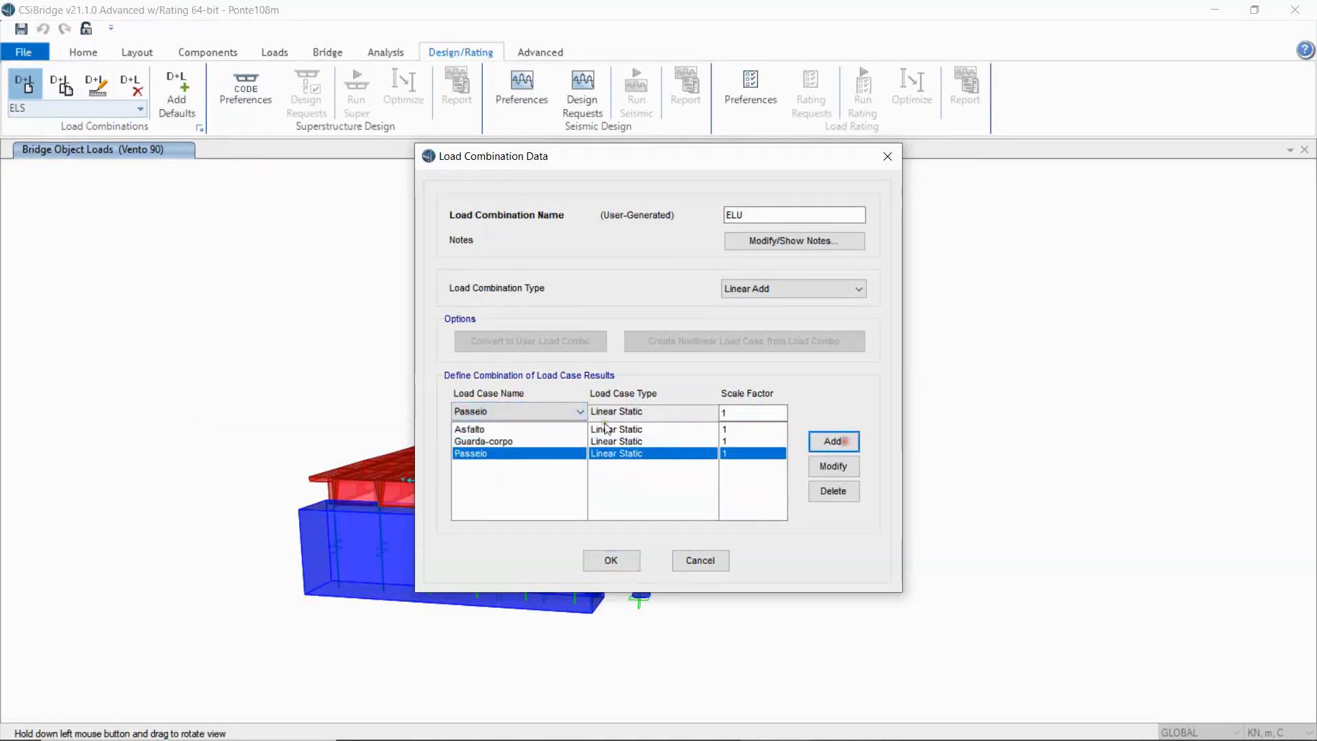
Add the Pedestre and Recapeamento load cases to the ELU combination with a scale factor of 1.
left_click(560, 412)
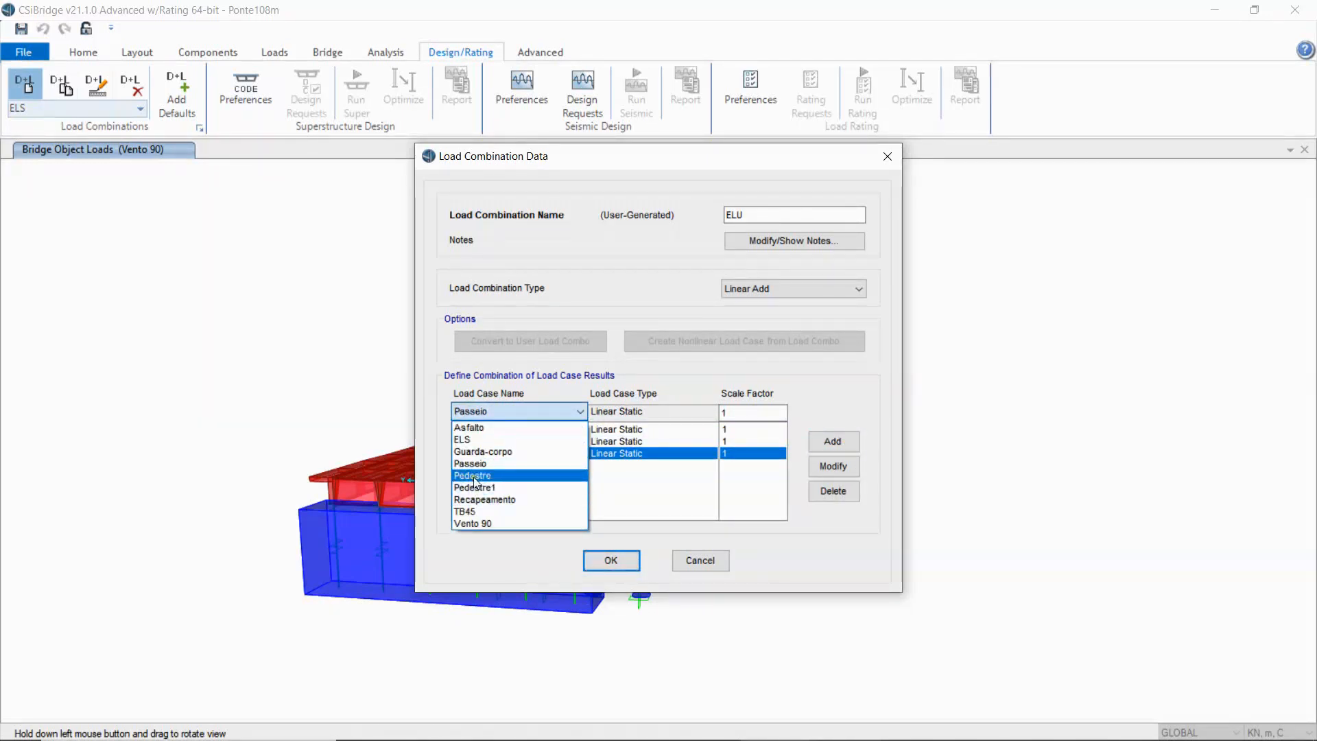
left_click(474, 475)
left_click(832, 441)
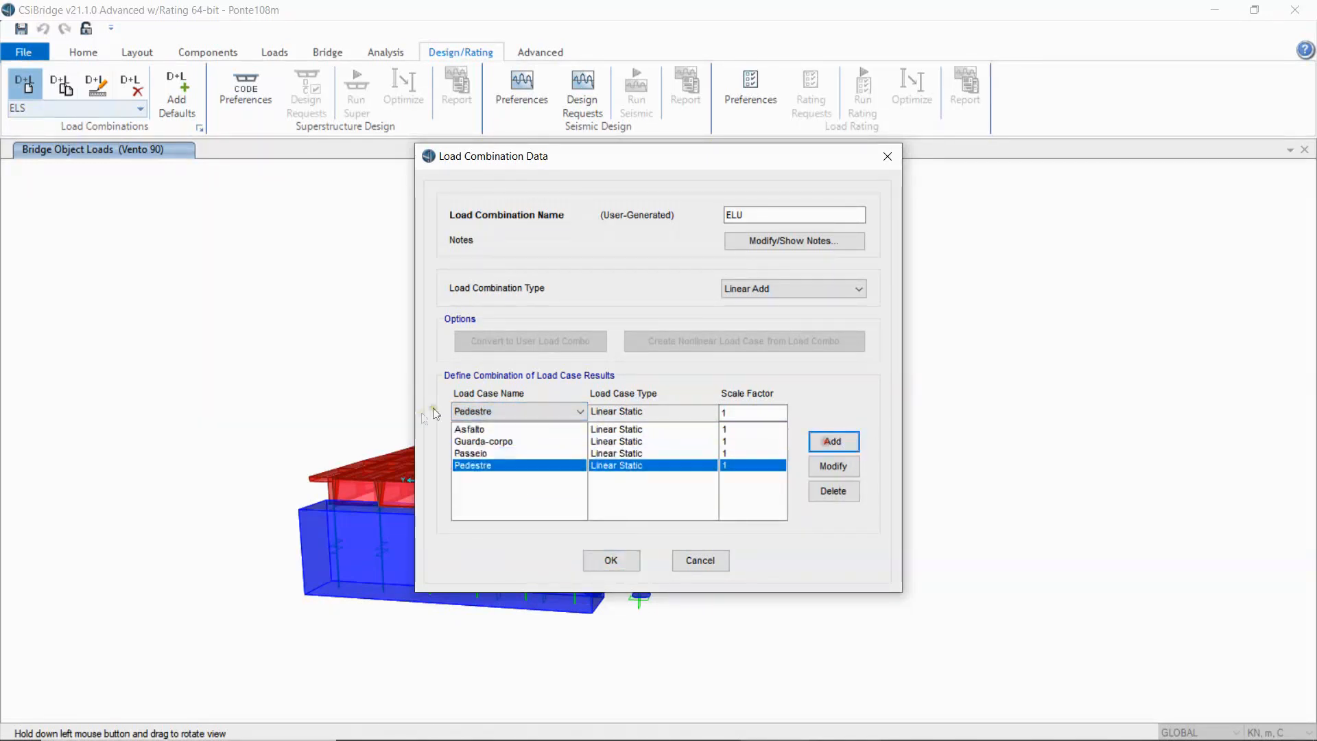
double_click(489, 418)
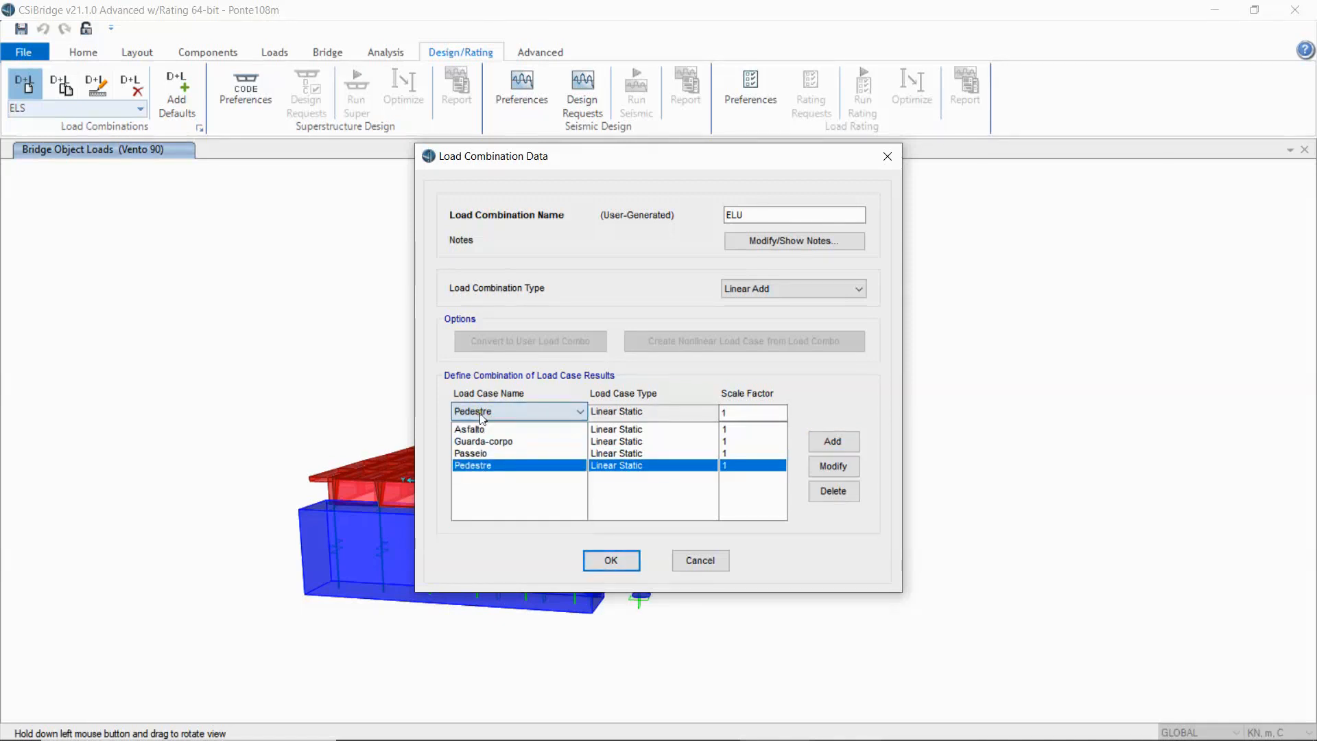
left_click(482, 417)
left_click(492, 490)
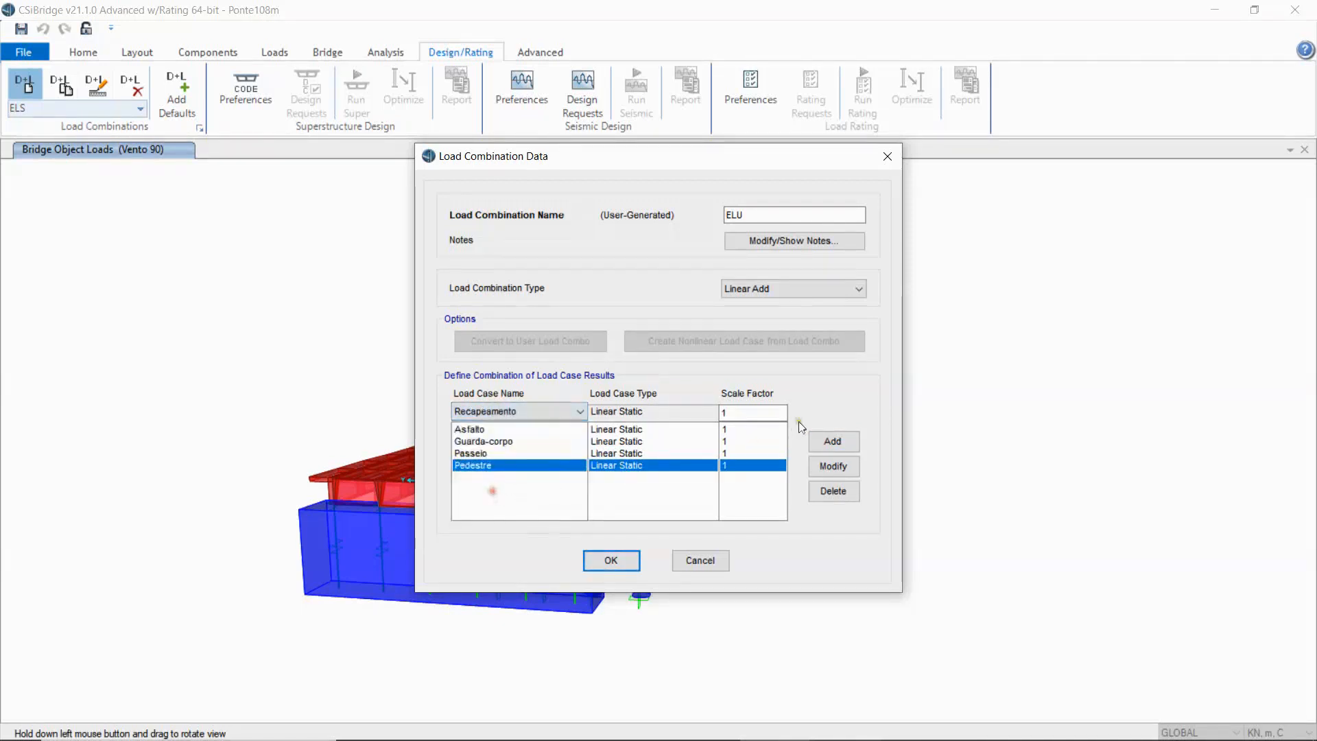
left_click(827, 438)
Add the TB45 and Vento 90 load cases to the ELU combination with a scale factor of 1.
left_click(554, 407)
left_click(485, 509)
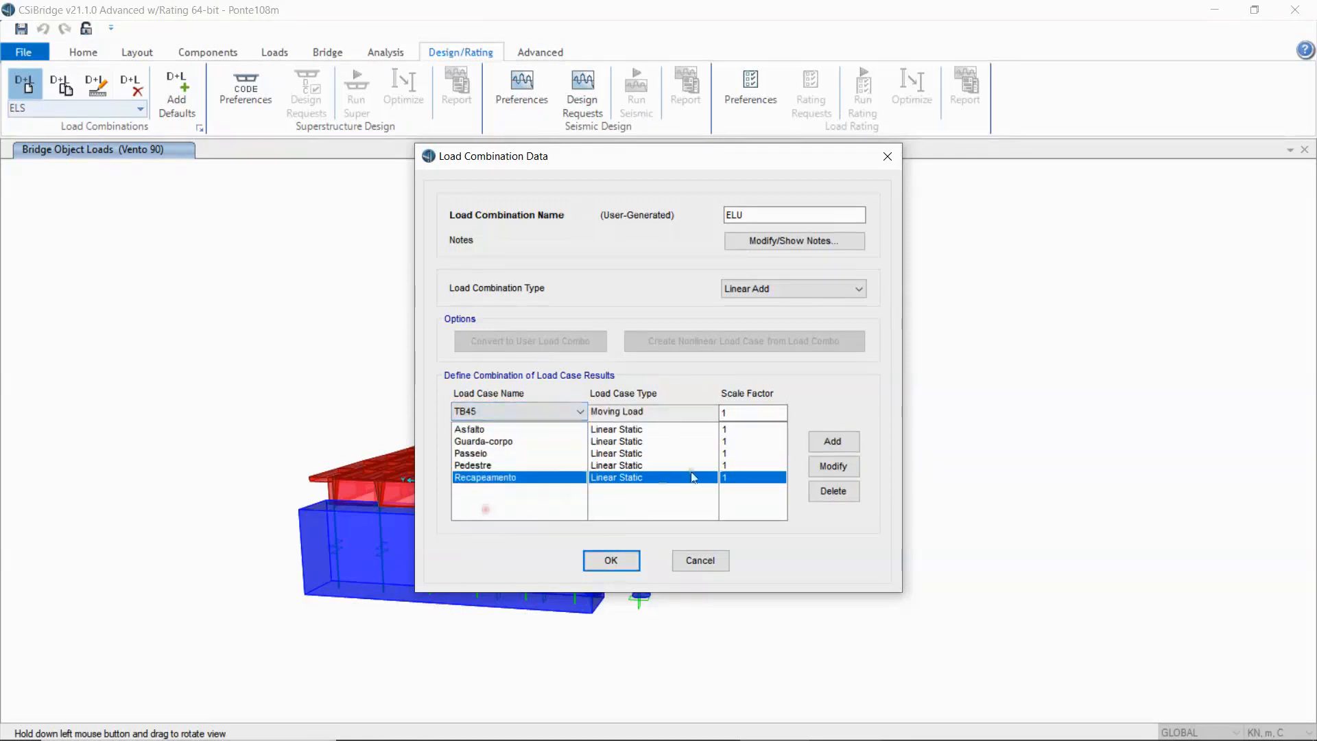
left_click(832, 441)
left_click(542, 410)
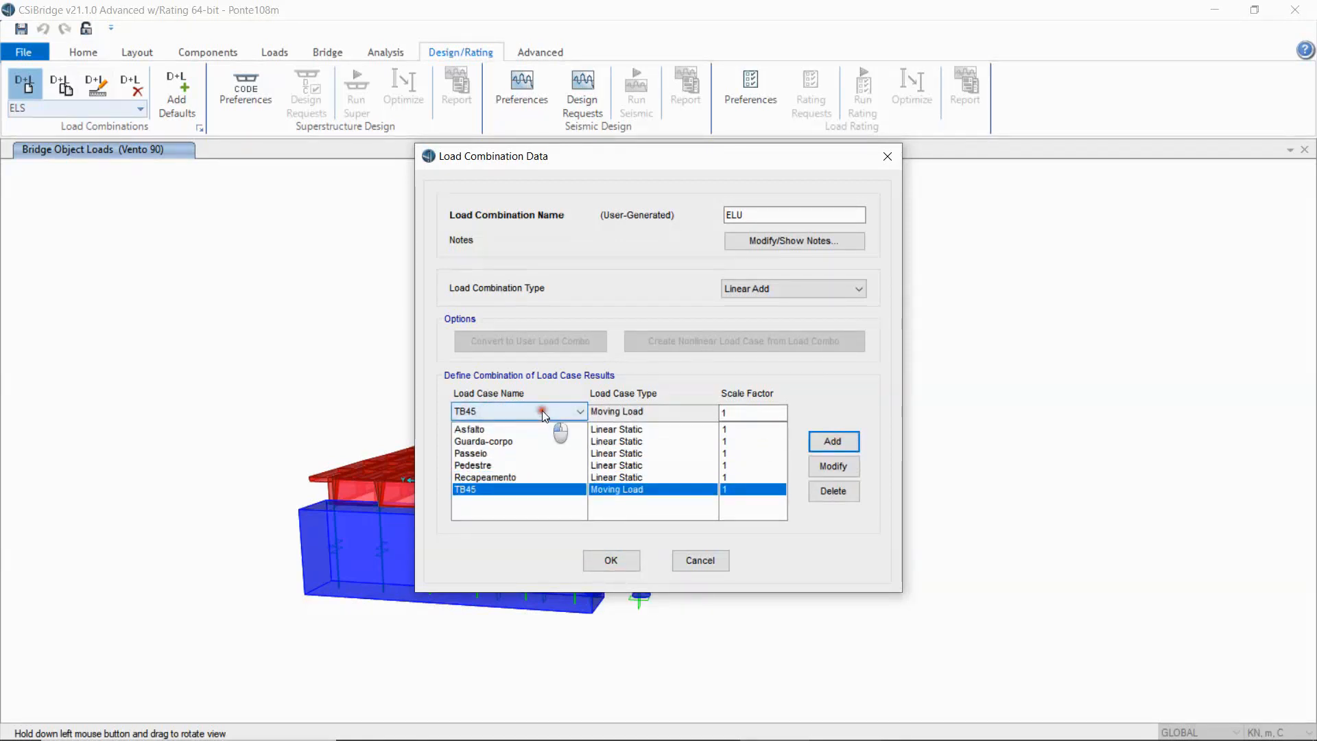
left_click(499, 521)
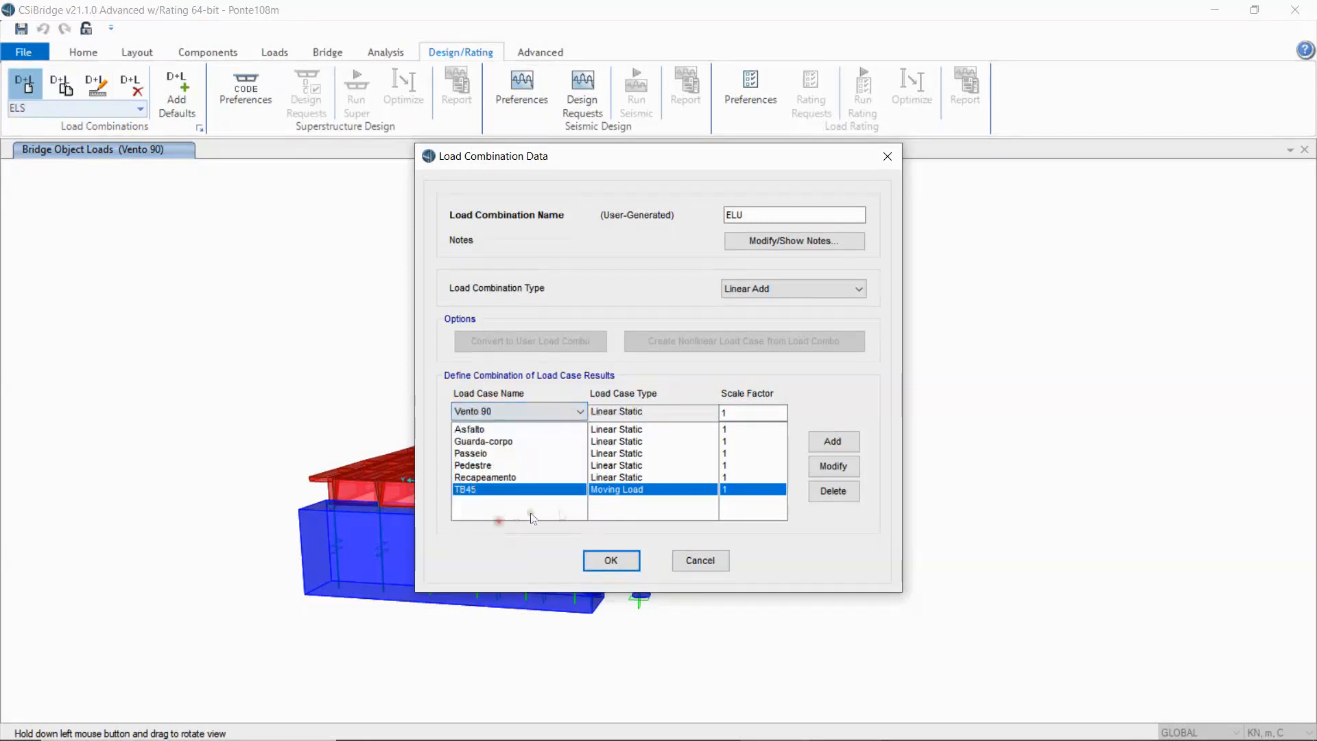
left_click(832, 442)
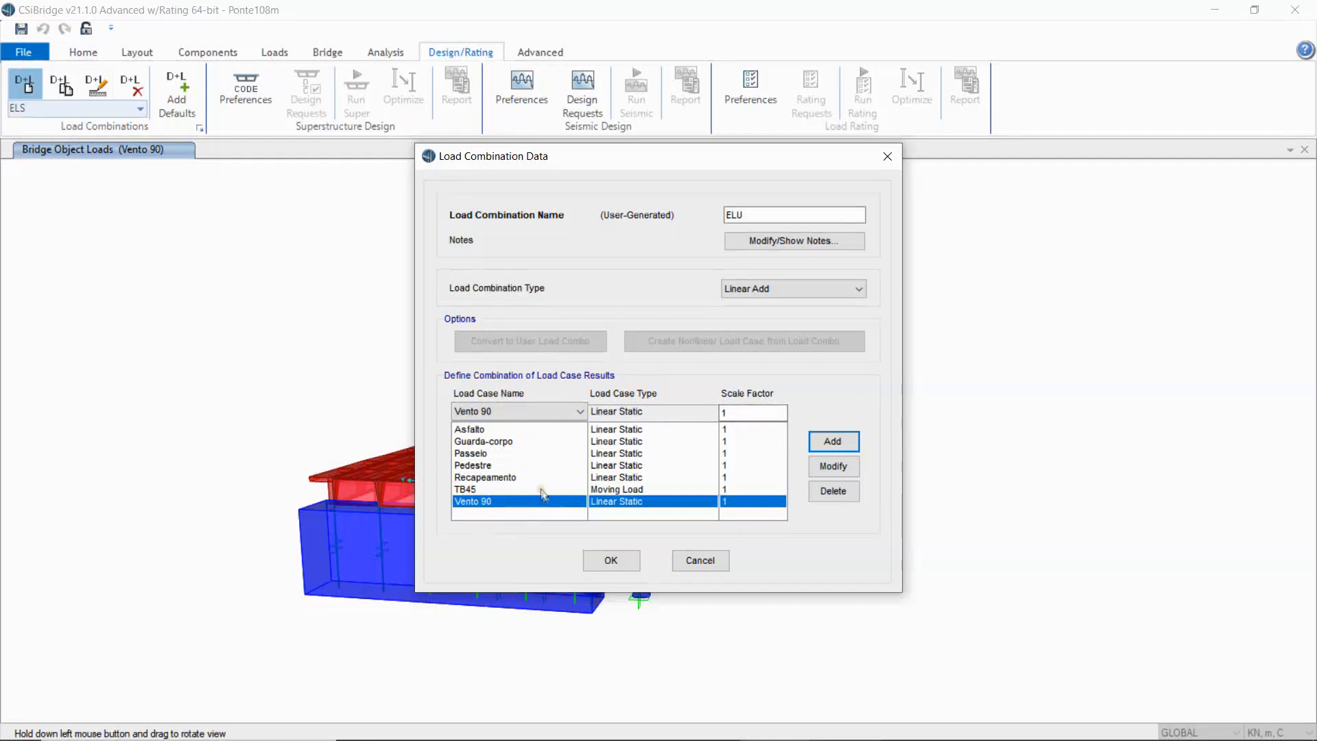
left_click(488, 430)
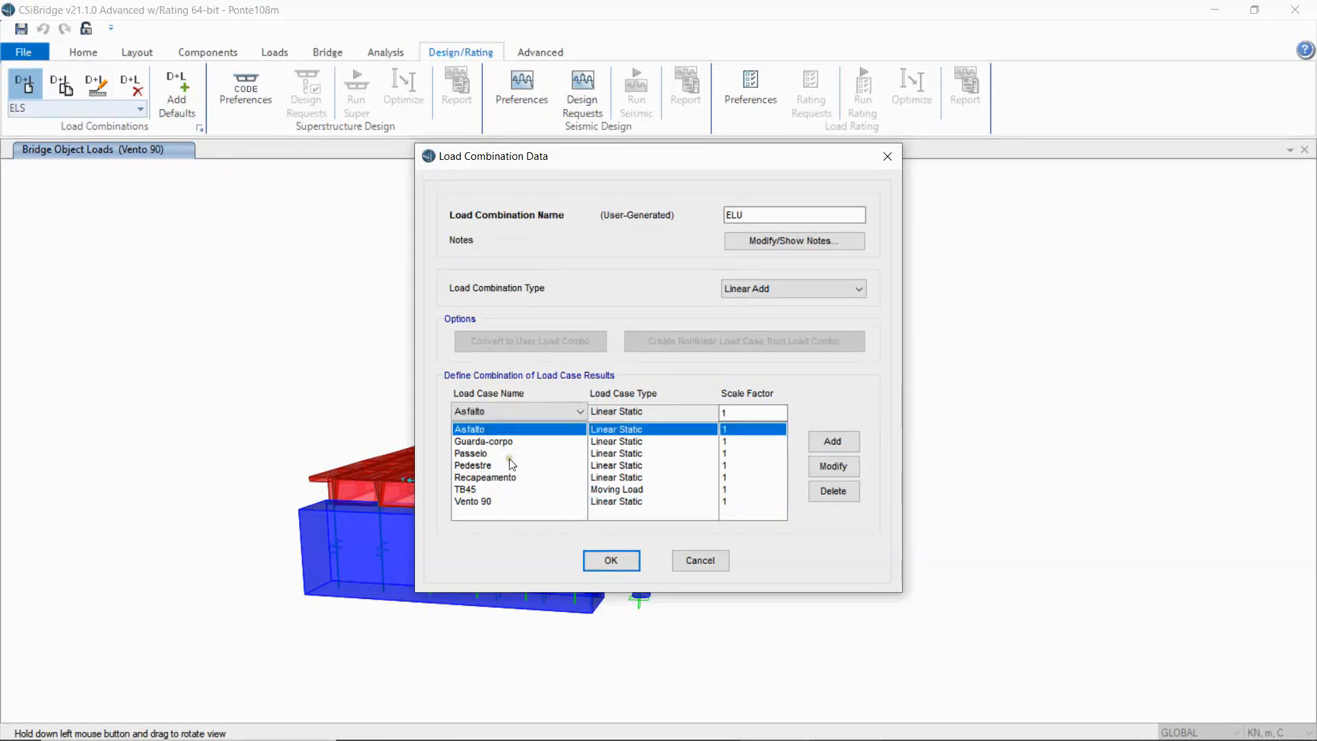
left_click(490, 455)
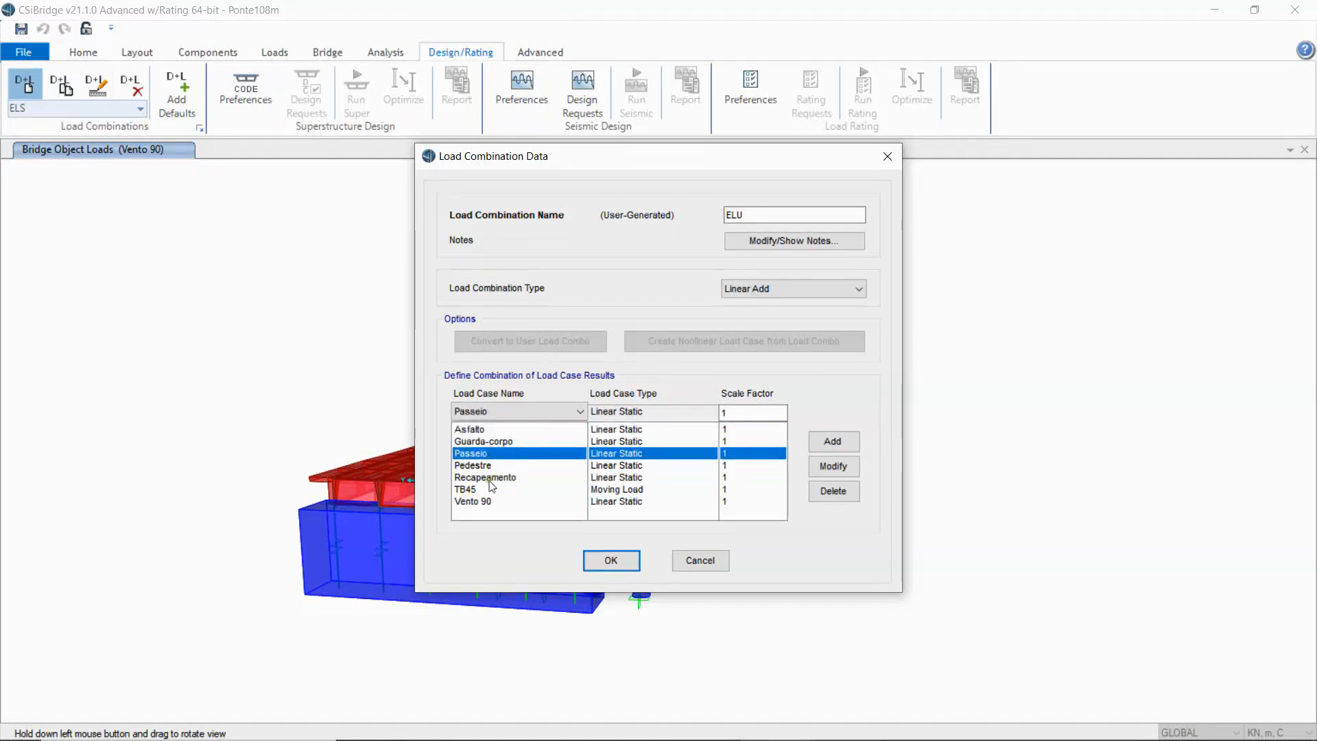
left_click(491, 478)
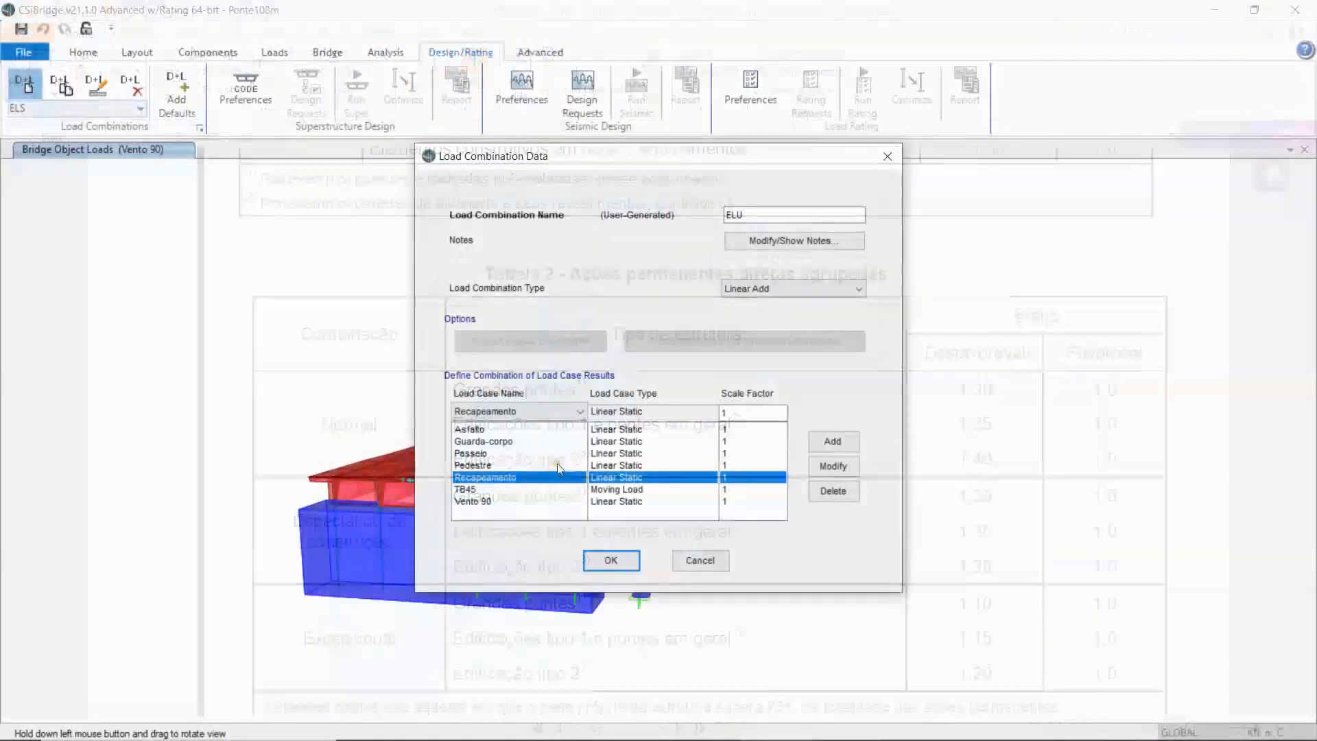
Set the scale factor of the Asfalto and Guarda-corpo load cases in the ELU combination to 1.35.
left_click(485, 430)
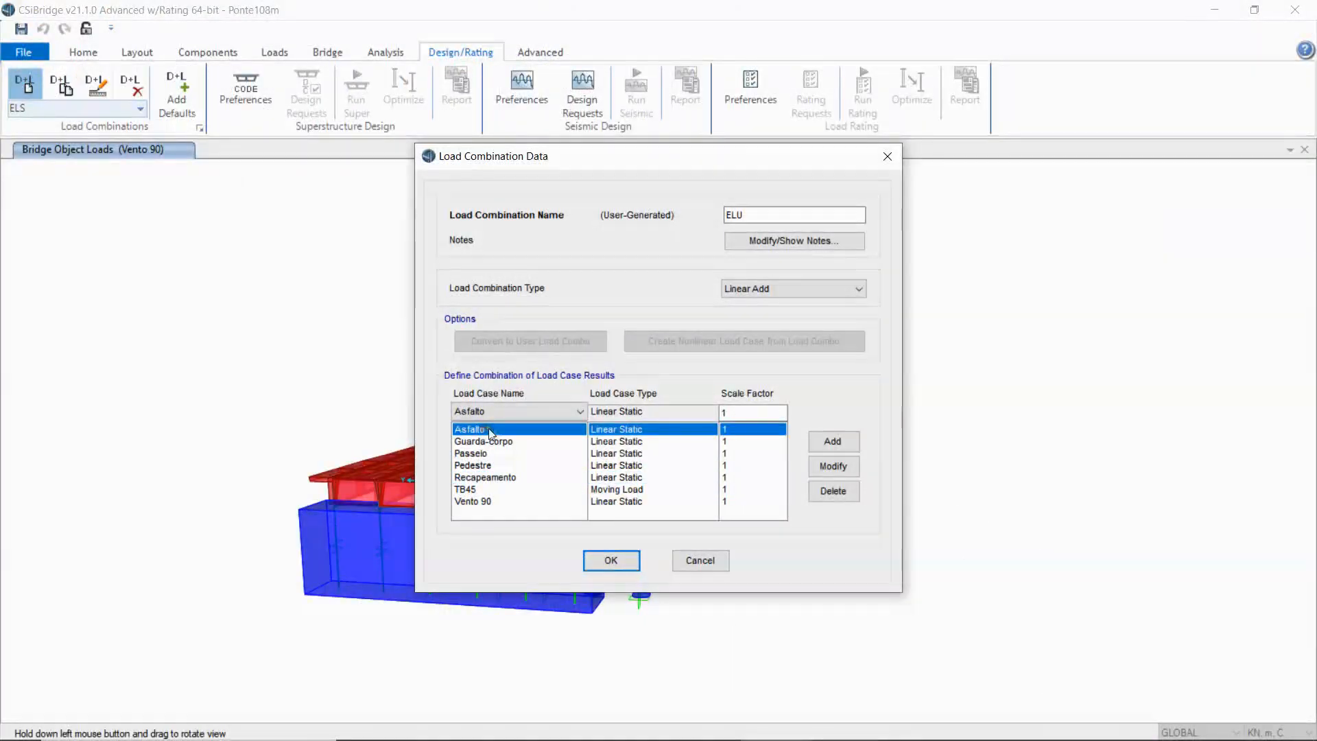
left_click(738, 412)
left_click(738, 441)
left_click(735, 433)
left_click(733, 418)
left_click(833, 466)
left_click(733, 442)
left_click(747, 414)
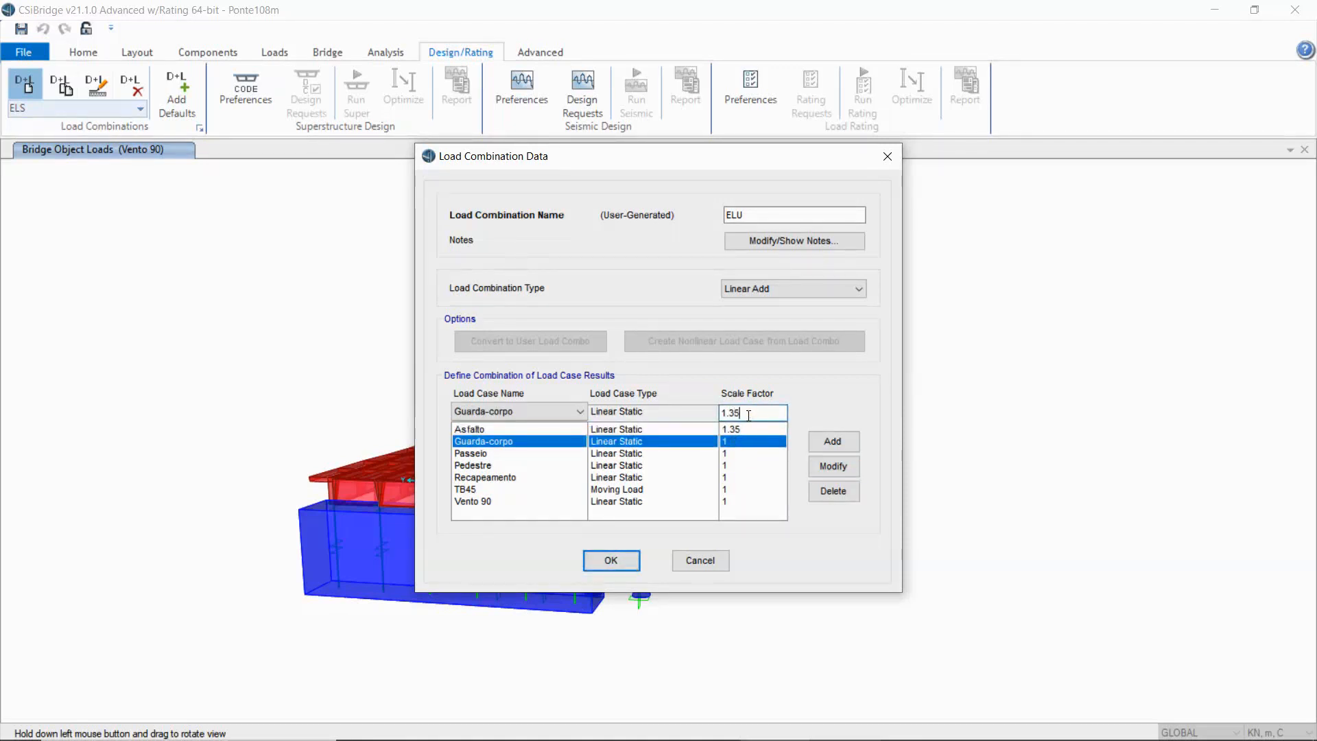
left_click(834, 469)
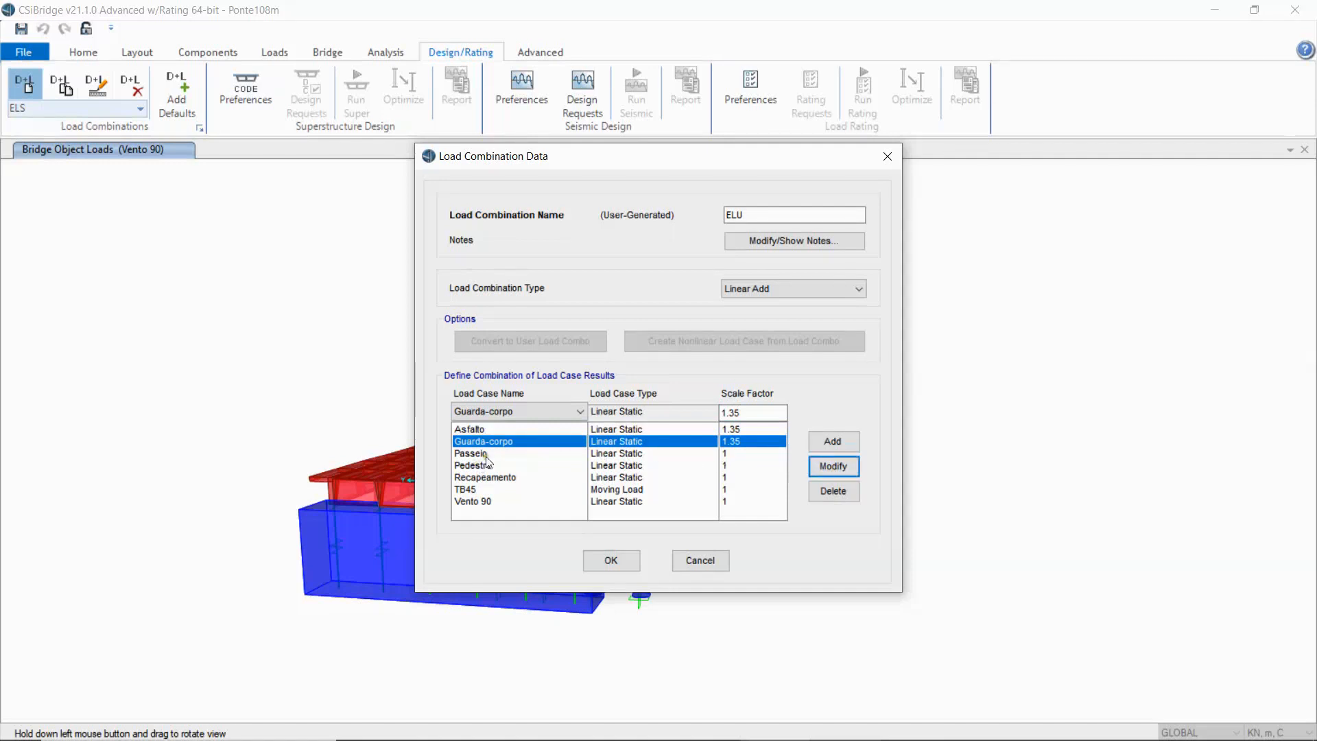
Set the scale factor of the Passeio and Recapeamento load cases in the ELU combination to 1.35.
left_click(739, 454)
type("35")
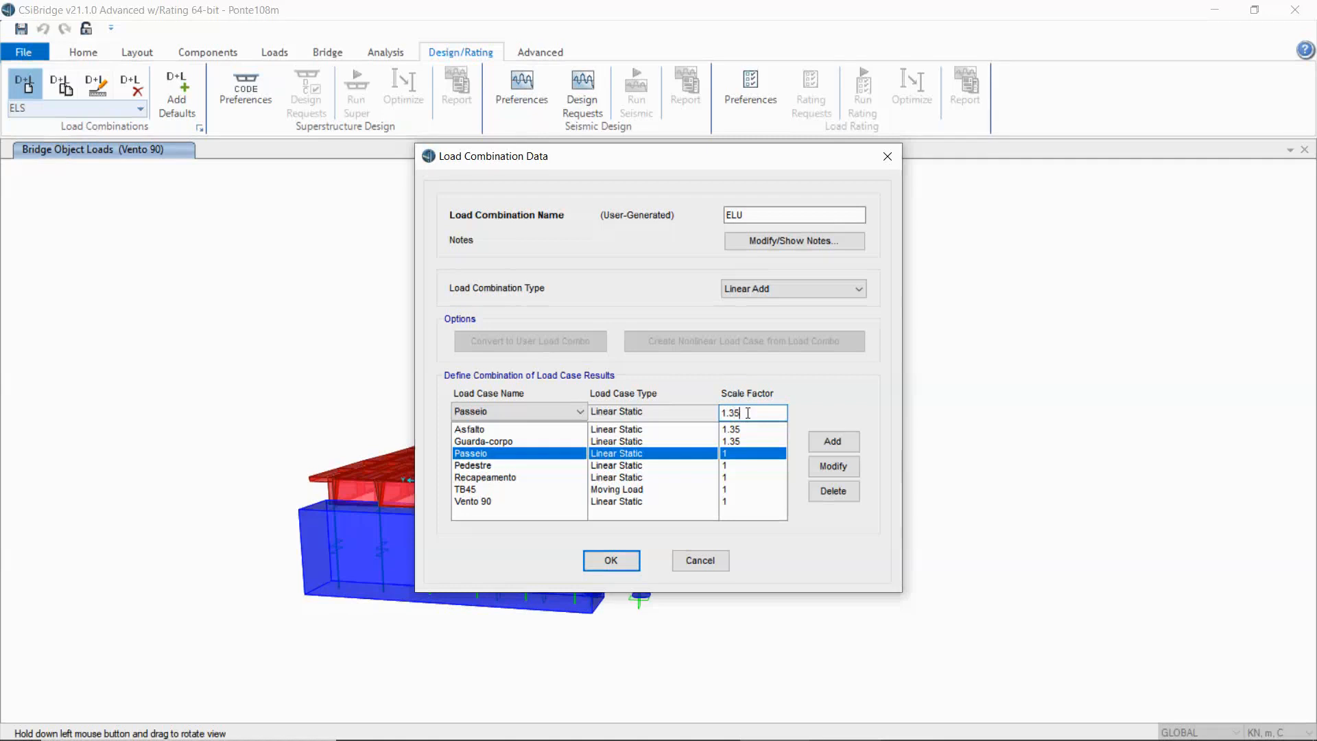
left_click(846, 467)
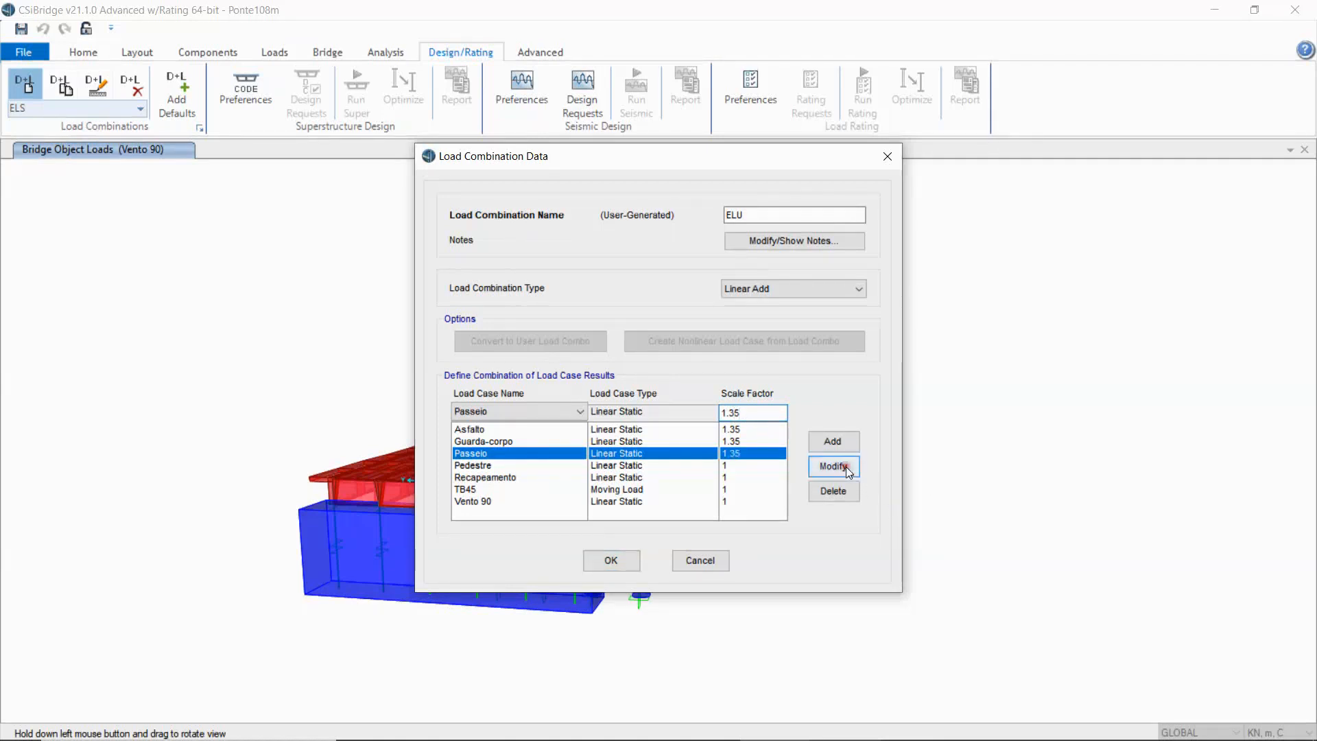
left_click(730, 479)
left_click(738, 414)
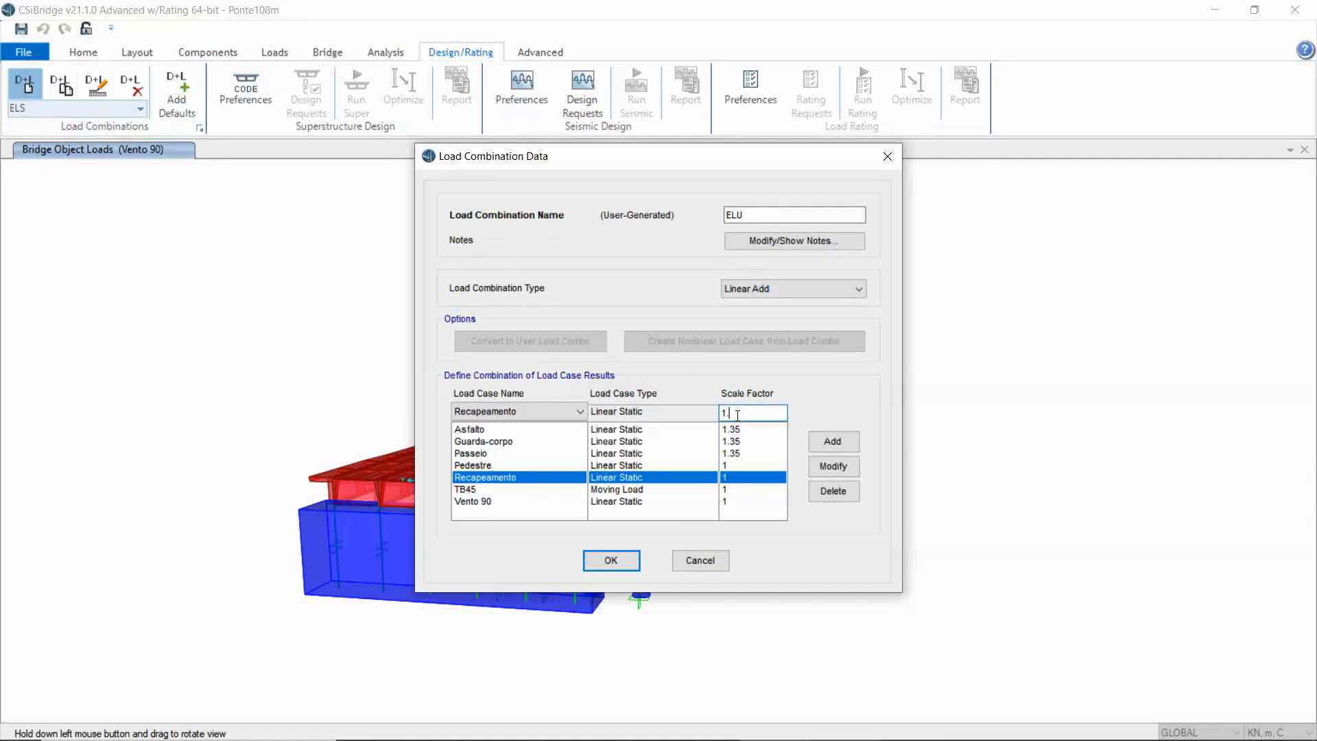
left_click(823, 468)
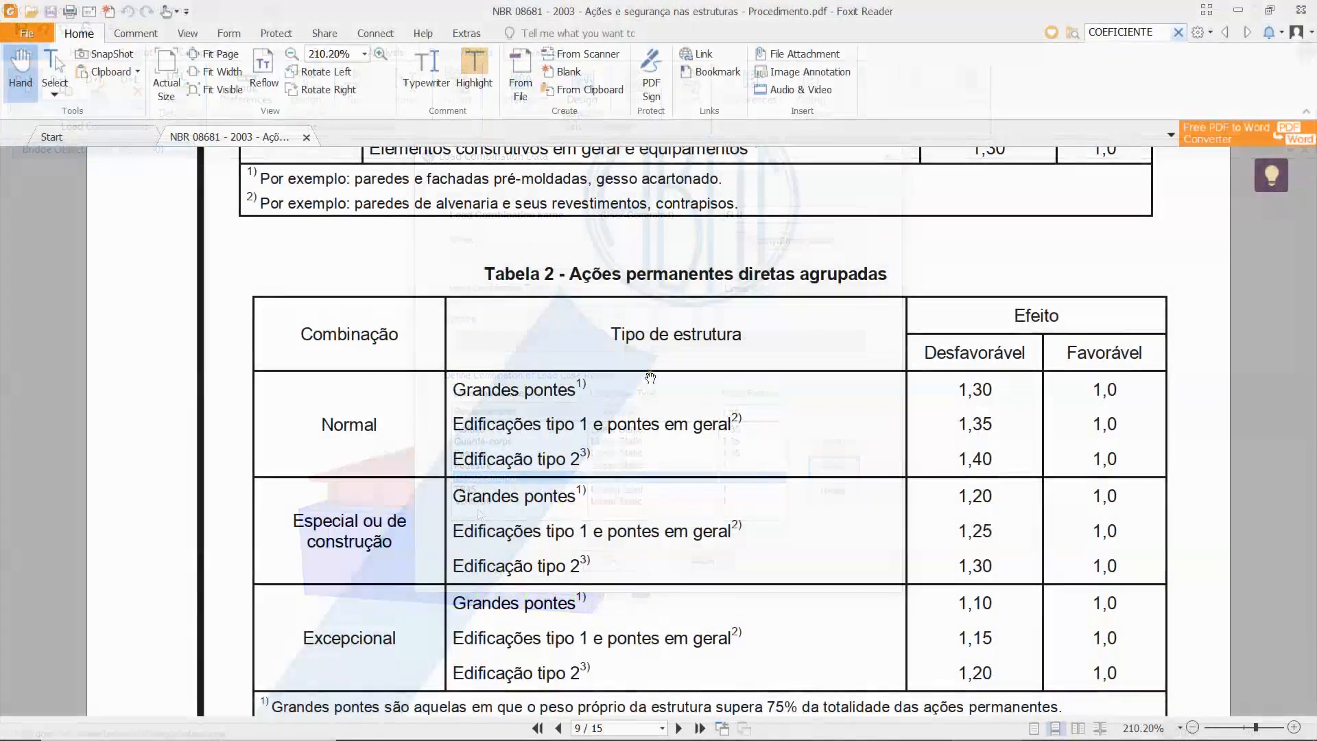
Switch to the NBR 8681 PDF in Foxit Reader and examine the weighting coefficients for variable actions, including Tabela 5.
scroll(663, 458, "down", 3)
scroll(664, 458, "down", 15)
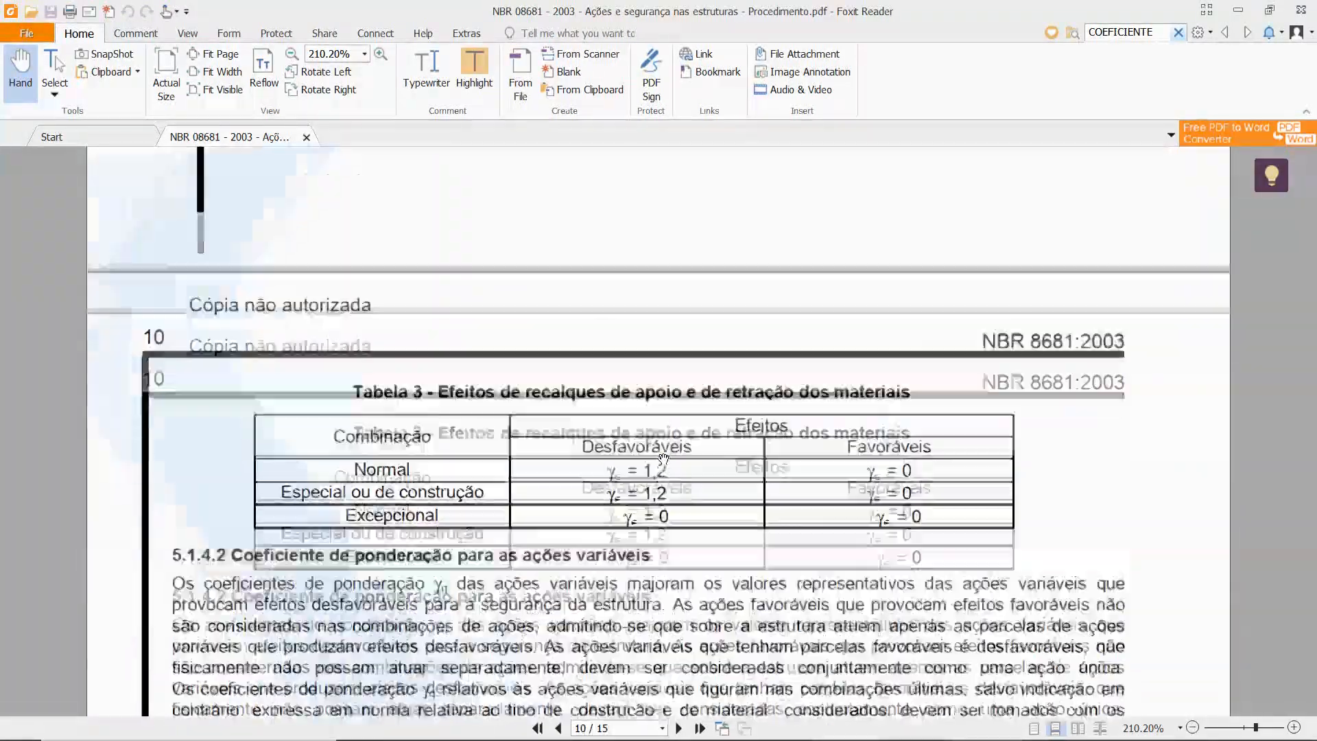
scroll(663, 458, "down", 10)
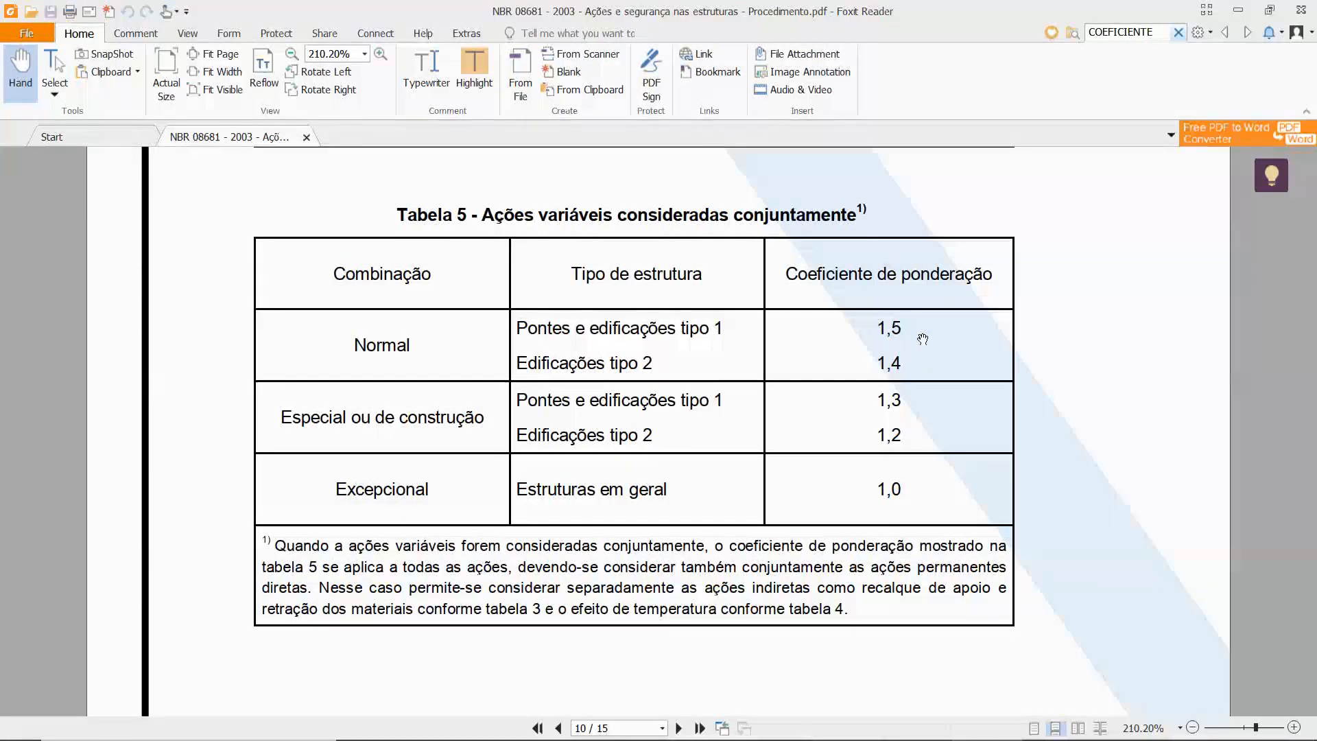
scroll(923, 339, "up", 7)
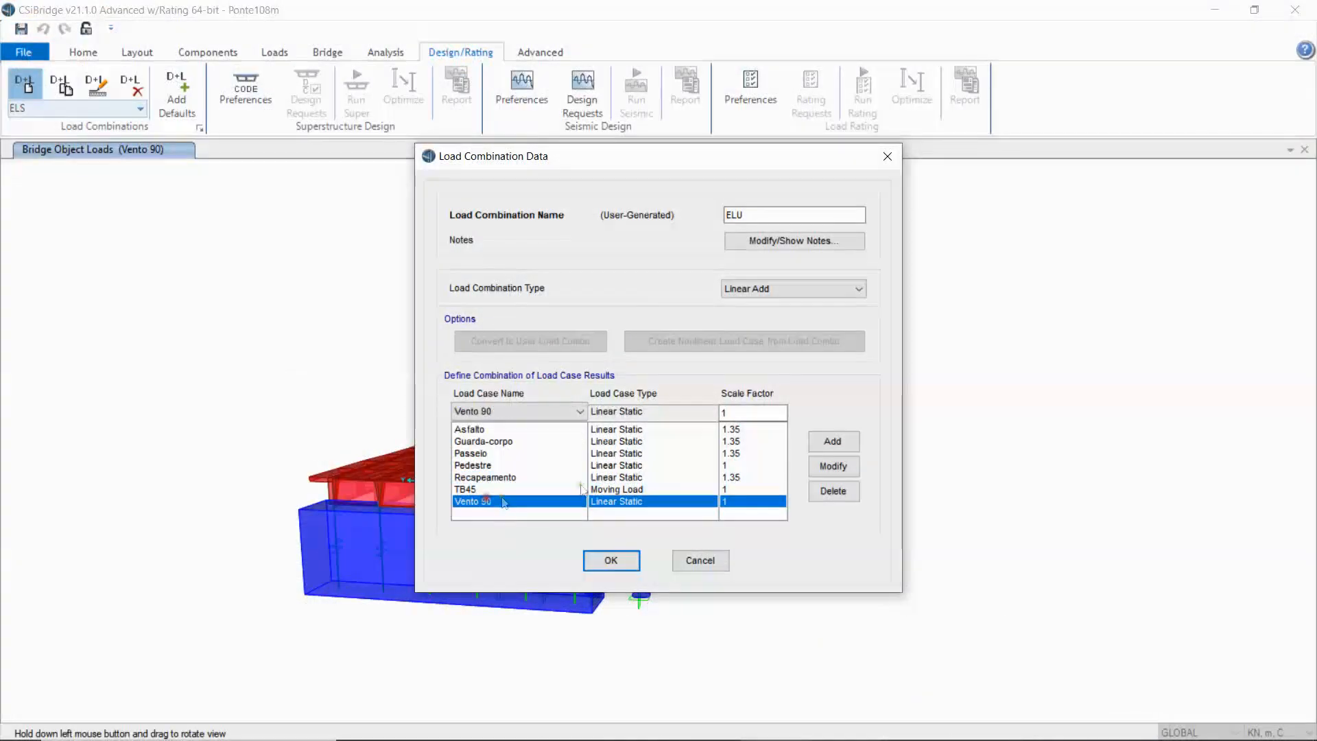
left_click(726, 413)
key("BackSpace")
type("1.4")
left_click(743, 474)
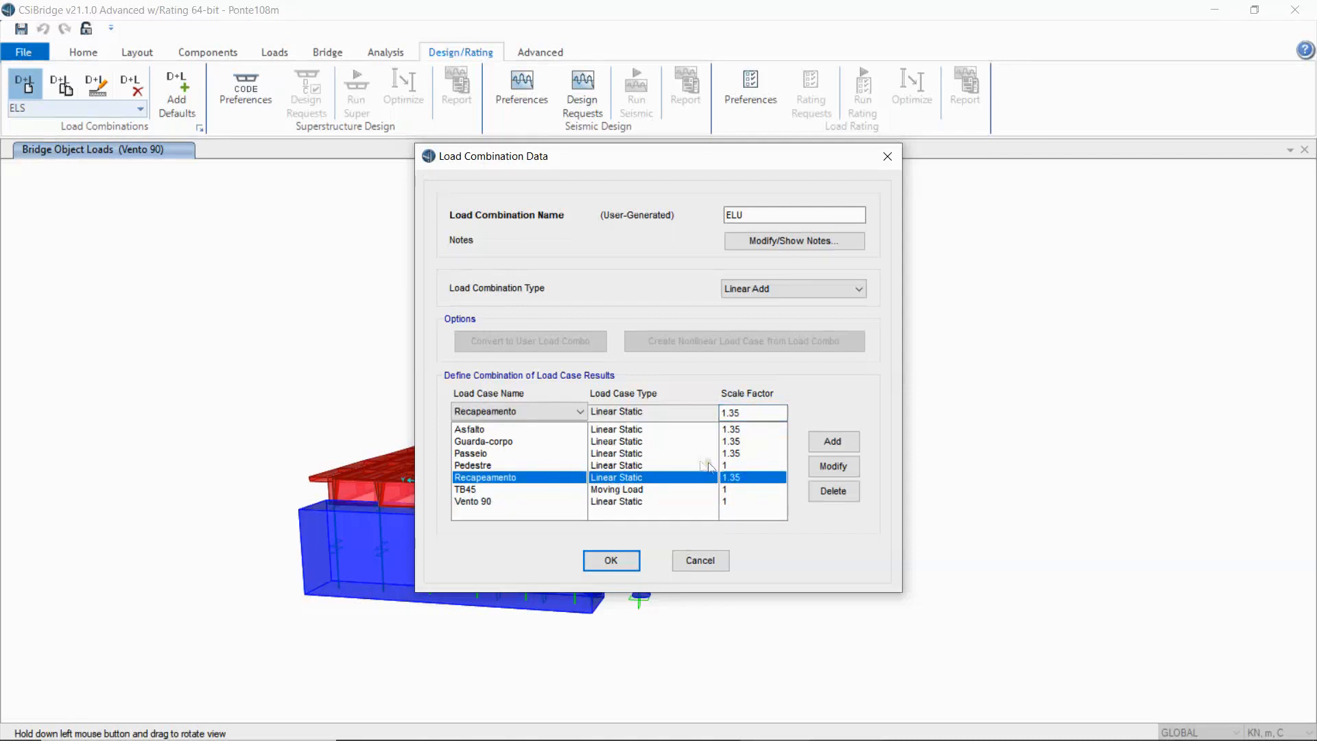
Set the scale factor of the Pedestre and TB45 load cases in the ELU combination to 1.5.
left_click(726, 465)
double_click(727, 412)
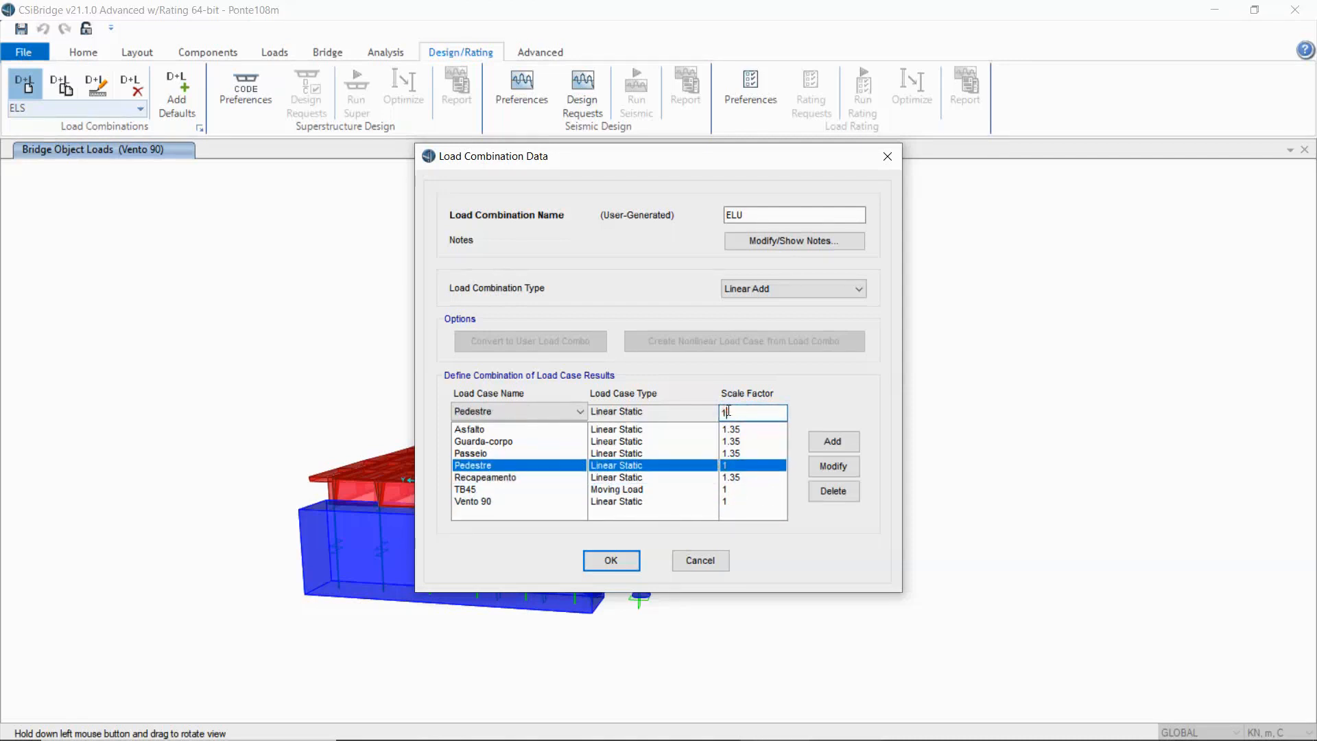
left_click(821, 468)
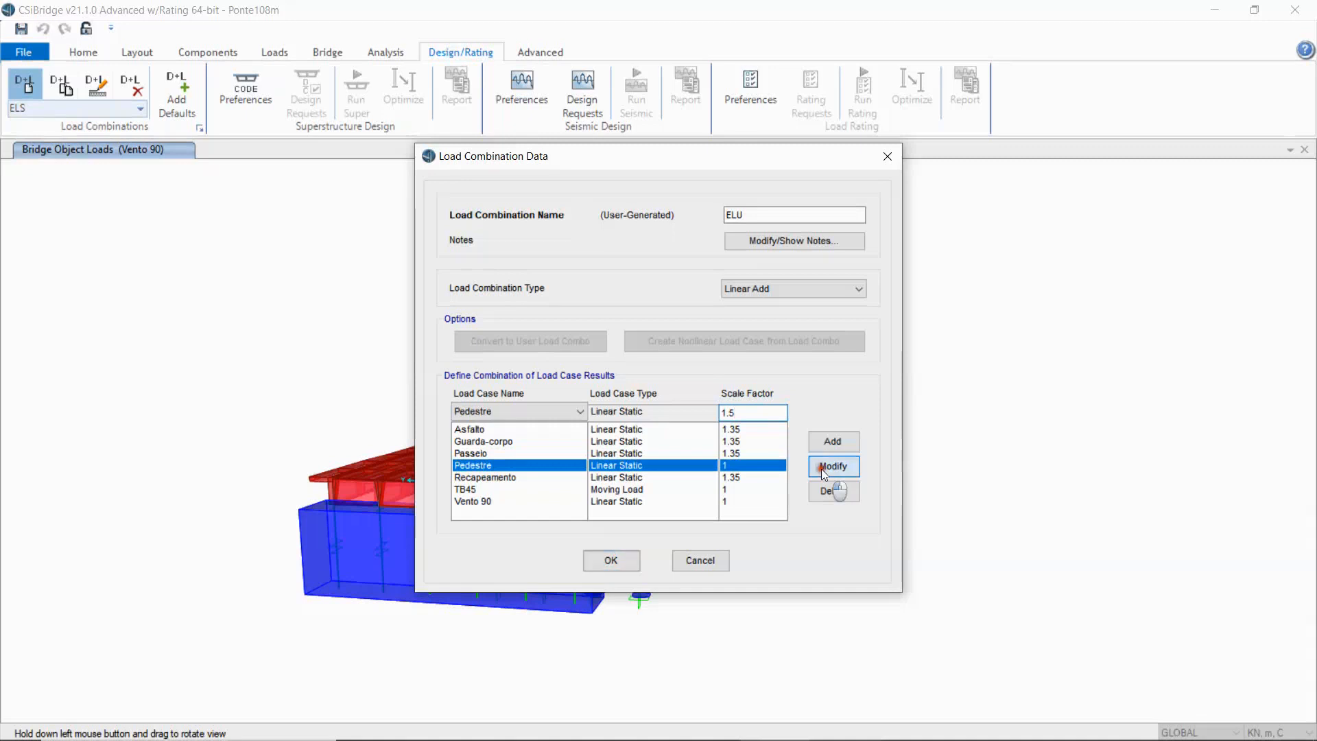
left_click(739, 490)
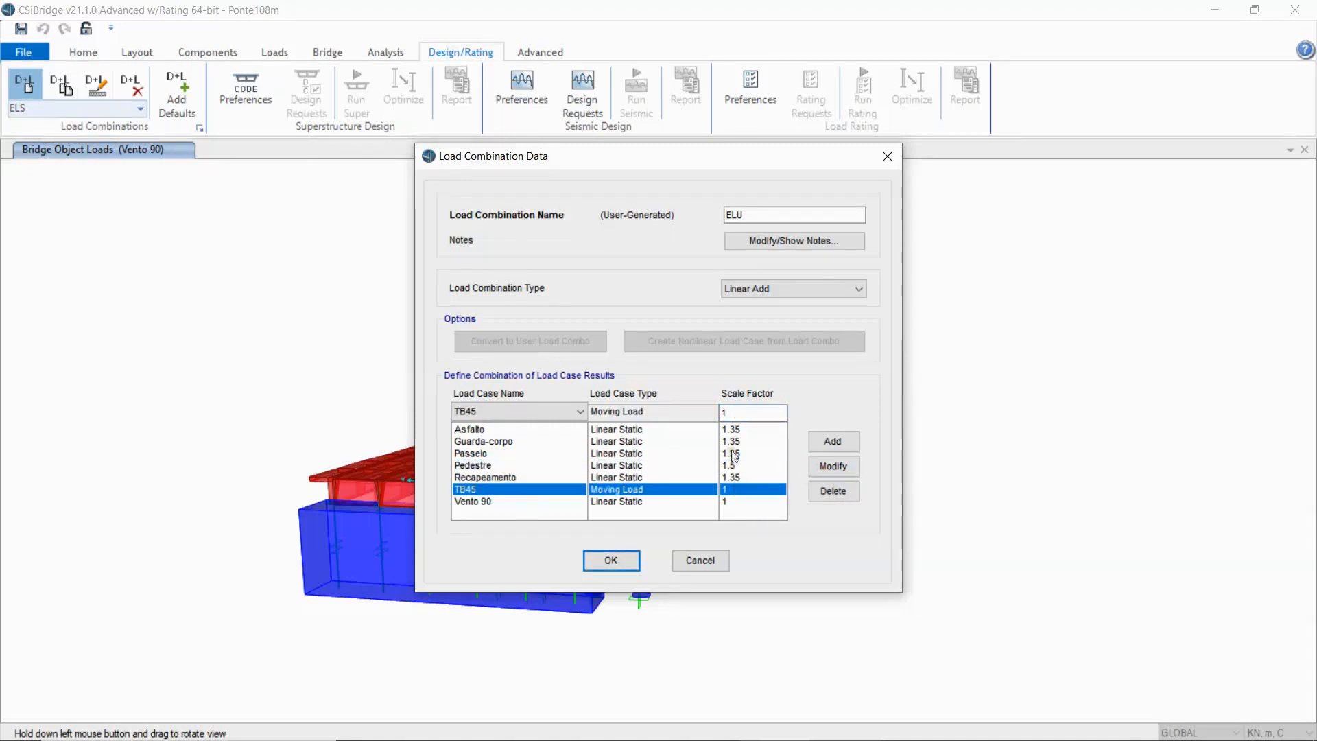
left_click(741, 416)
left_click(833, 466)
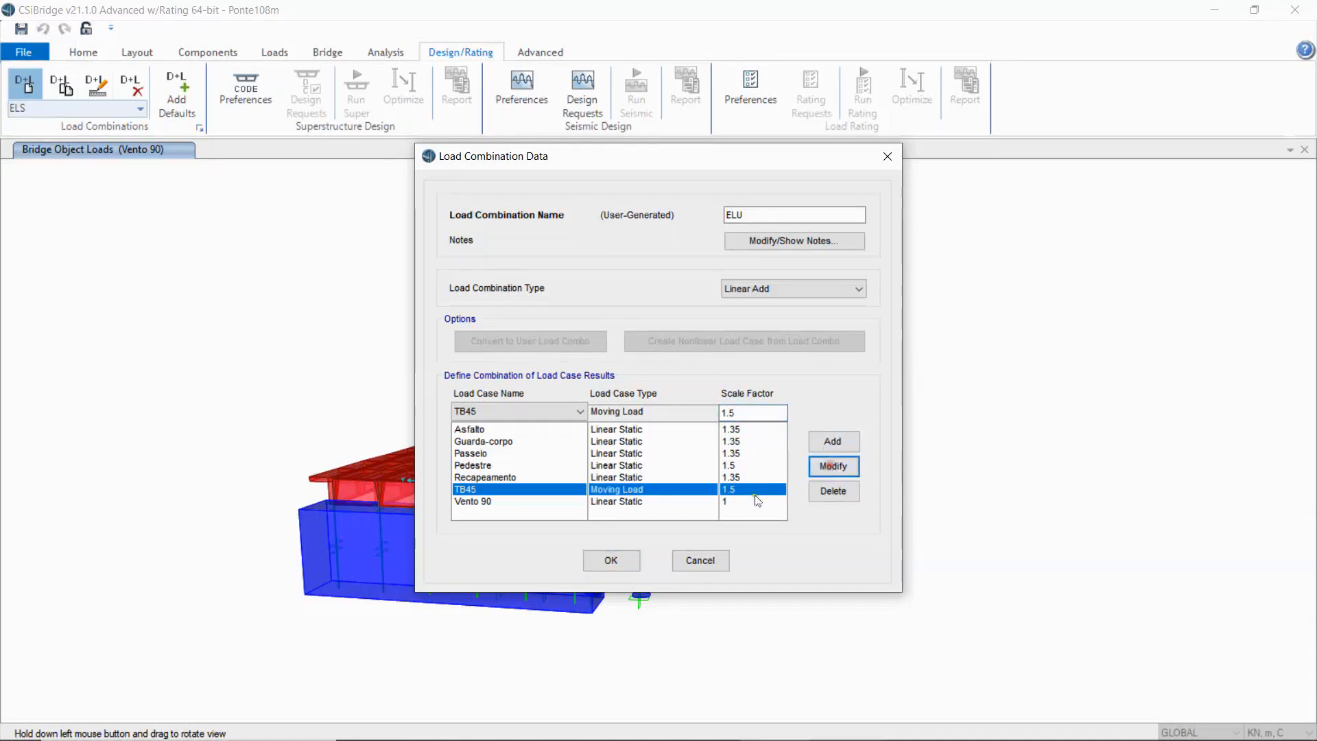
Set the scale factor of the Vento 90 load case to 1.4 and save the ELU combination.
left_click(744, 502)
left_click(657, 503)
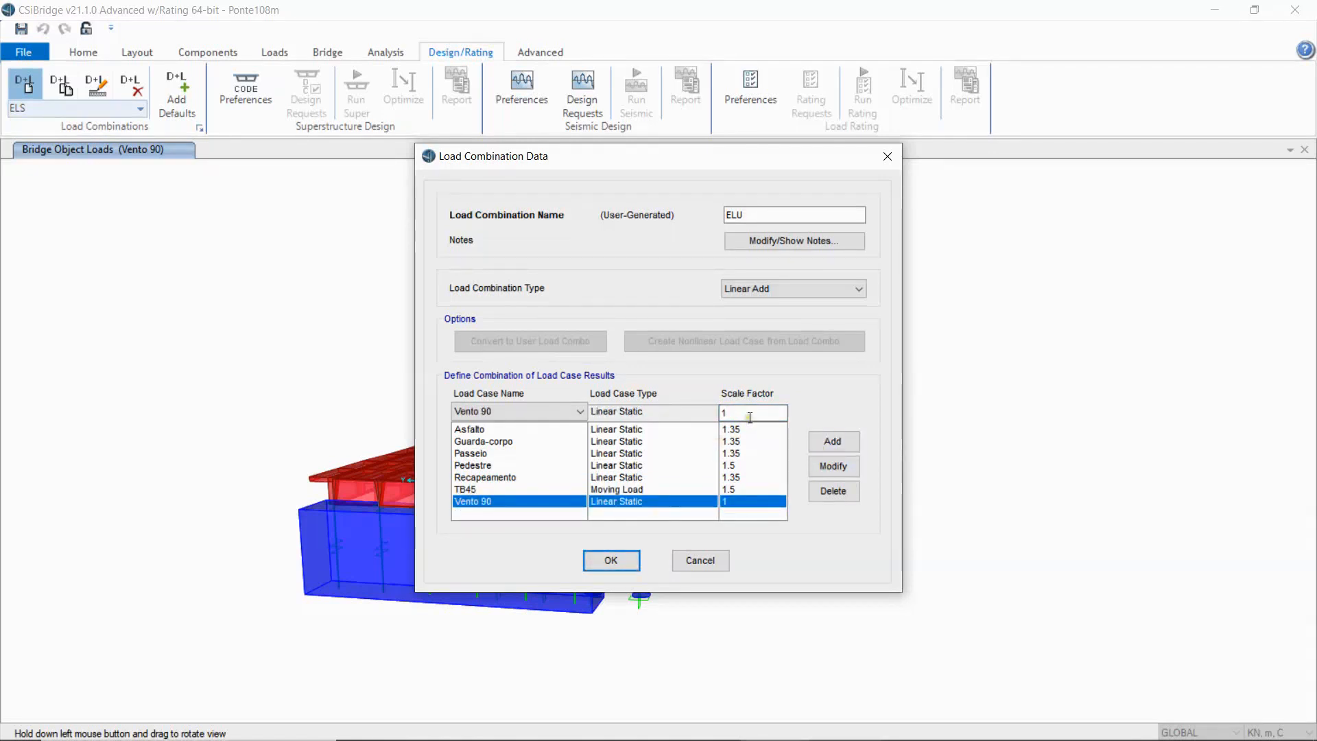
left_click(749, 417)
left_click(825, 467)
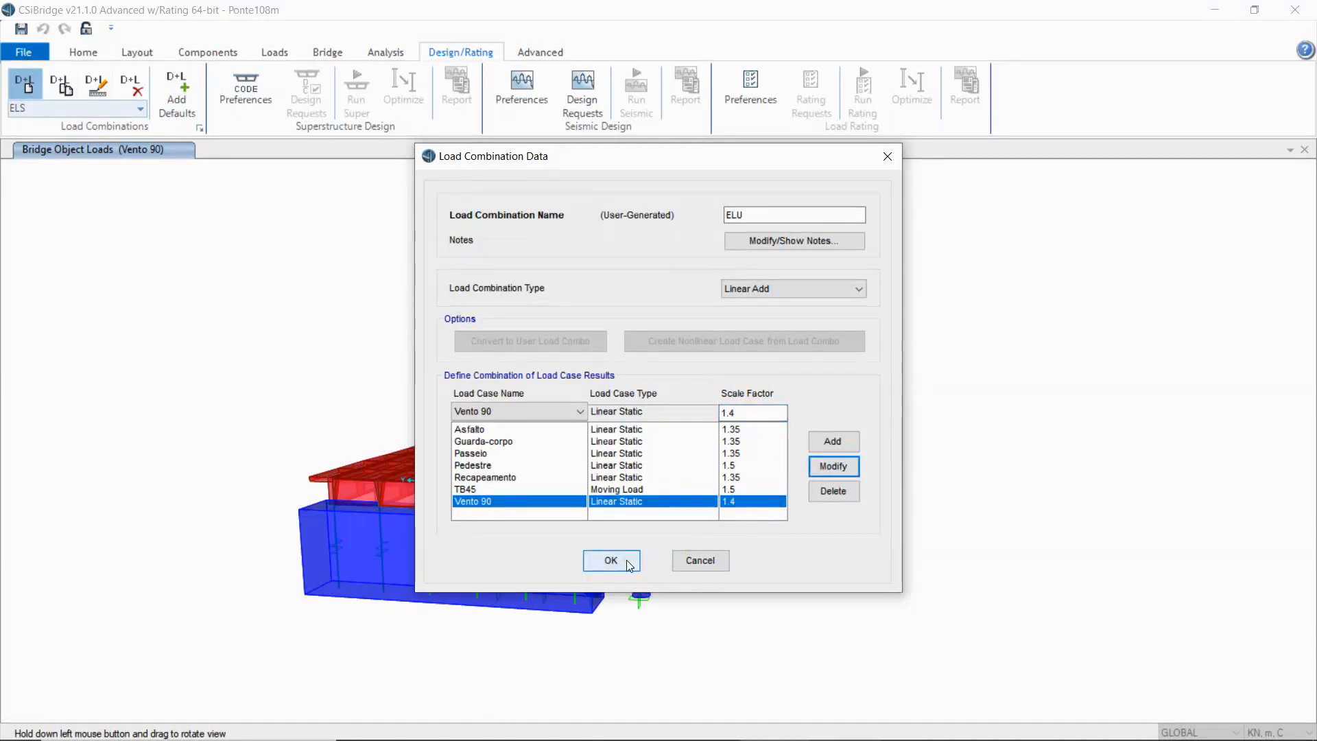
left_click(612, 560)
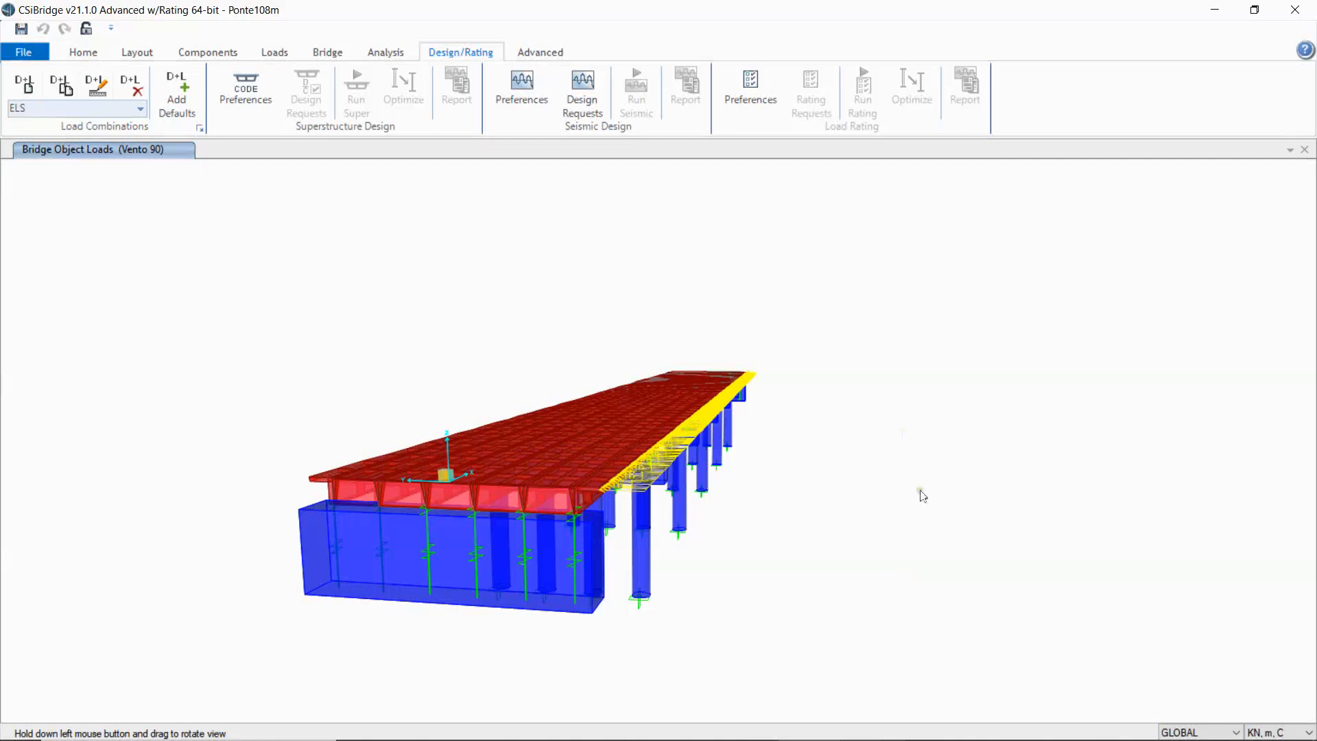